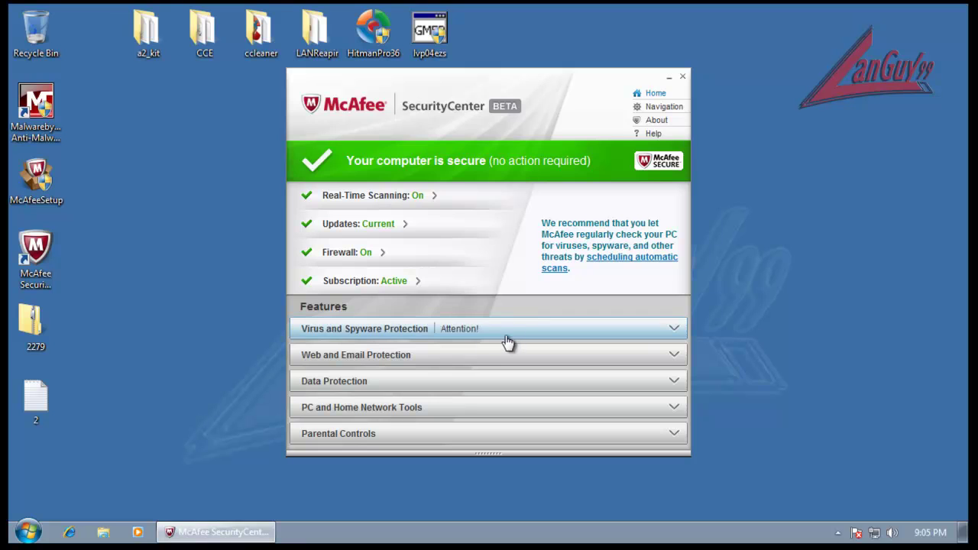
# - Start a McAfee update check, let it run in the background, and acknowledge the running-update alert
pyautogui.click(389, 226)
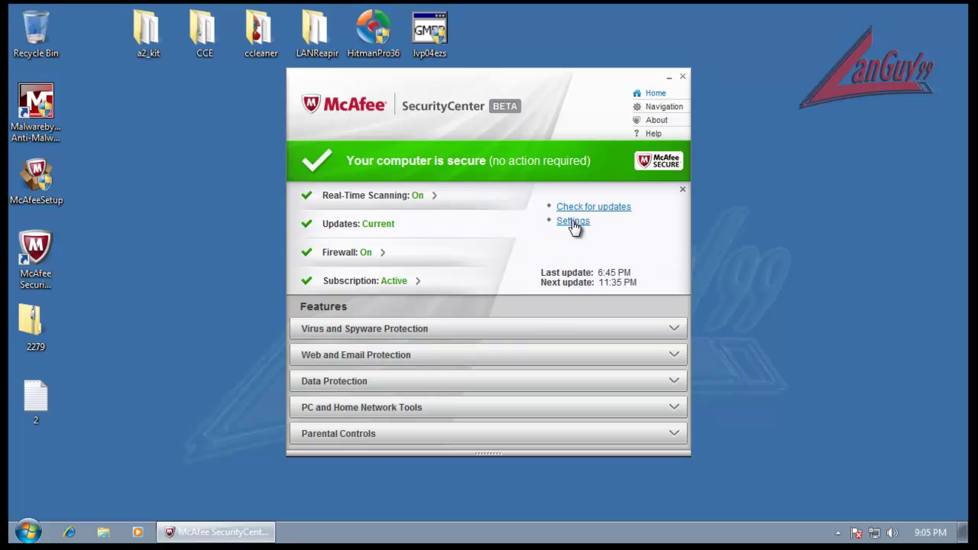
pyautogui.click(597, 210)
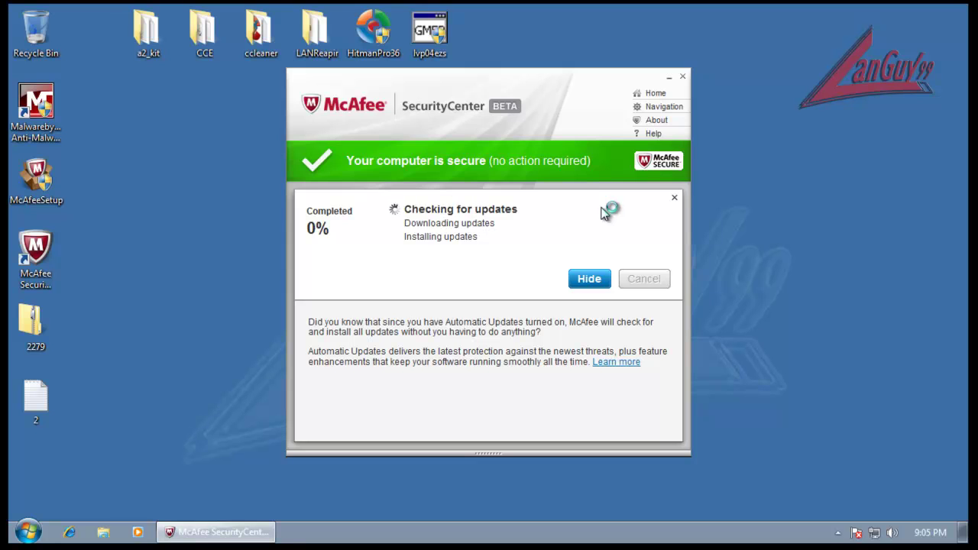
pyautogui.click(599, 279)
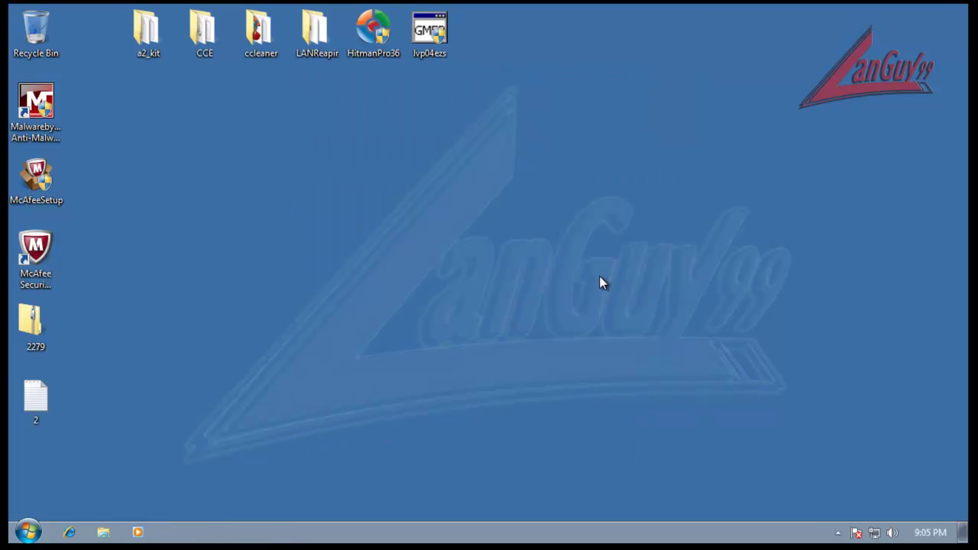
pyautogui.click(840, 533)
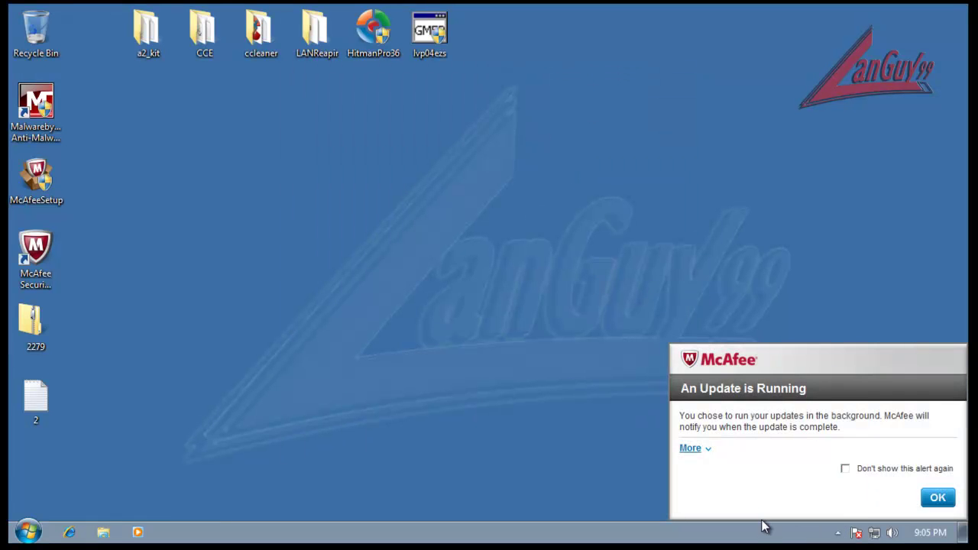
pyautogui.click(937, 498)
# - Reopen McAfee SecurityCenter from the hidden notification icons to review the update status
pyautogui.click(838, 533)
pyautogui.doubleClick(813, 471)
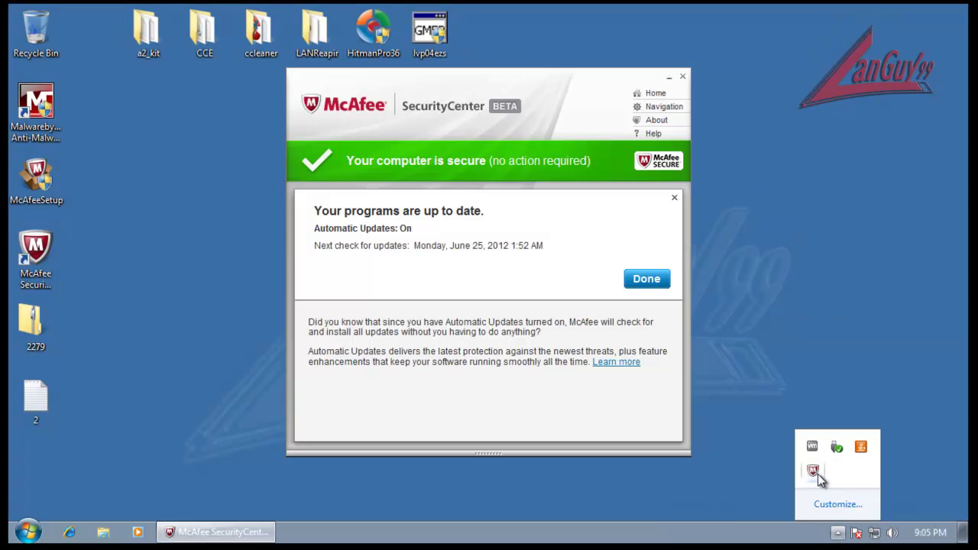
pyautogui.click(926, 497)
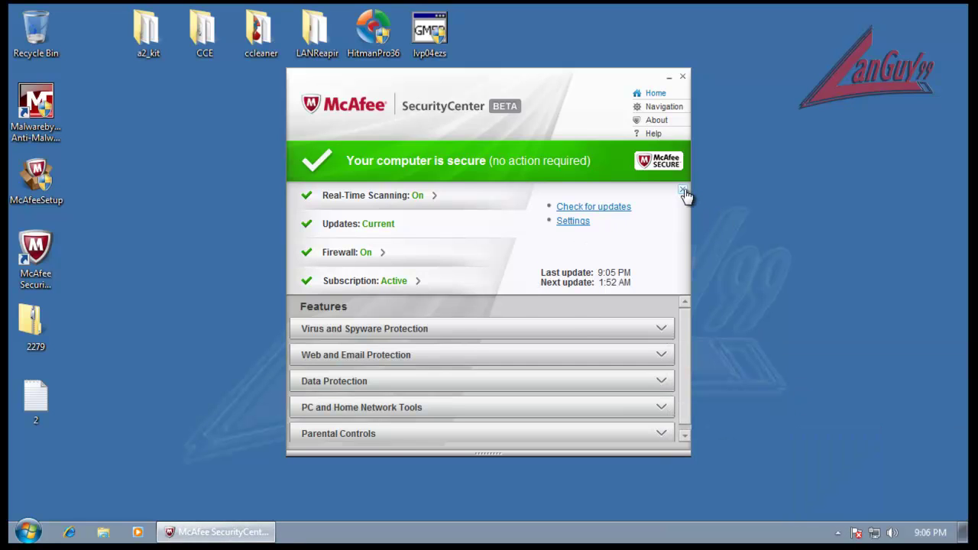
# - Review the Real-Time Scanning settings for scanned files, threat types, protection boosts and removable media drives
pyautogui.click(403, 197)
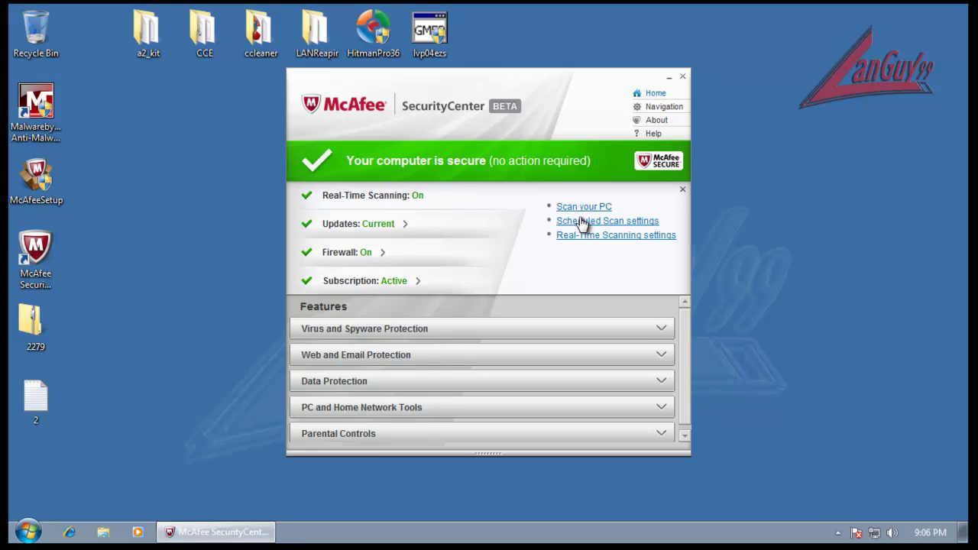
pyautogui.click(616, 238)
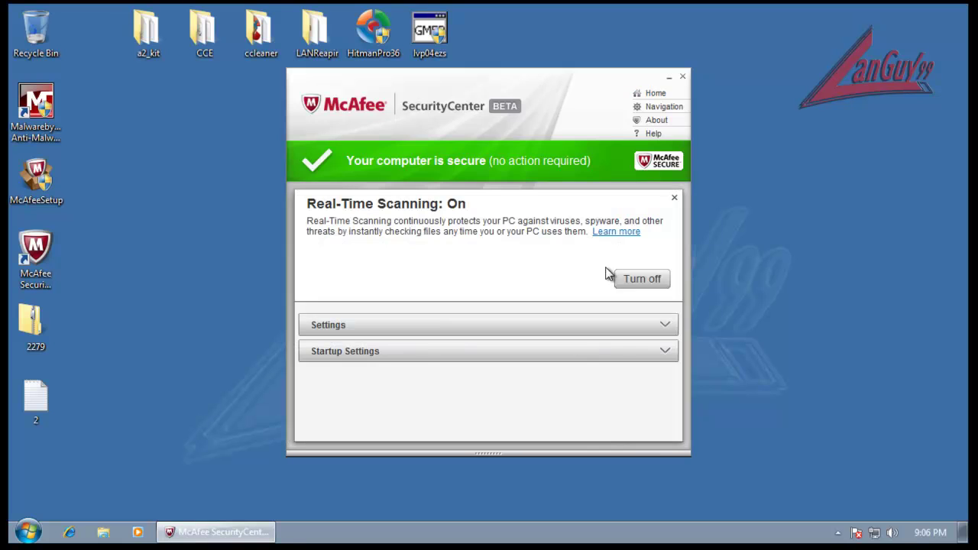
pyautogui.click(669, 328)
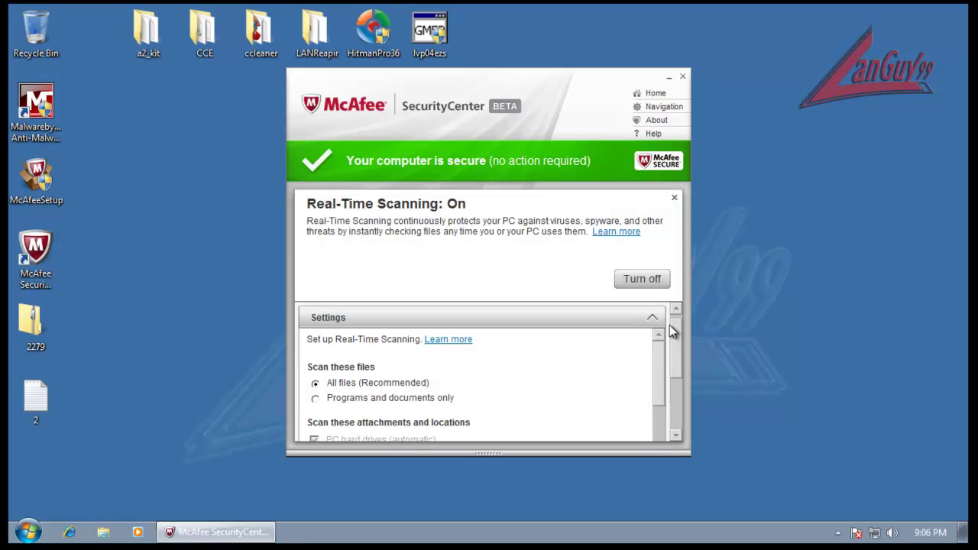
pyautogui.moveTo(660, 363); pyautogui.dragTo(659, 423)
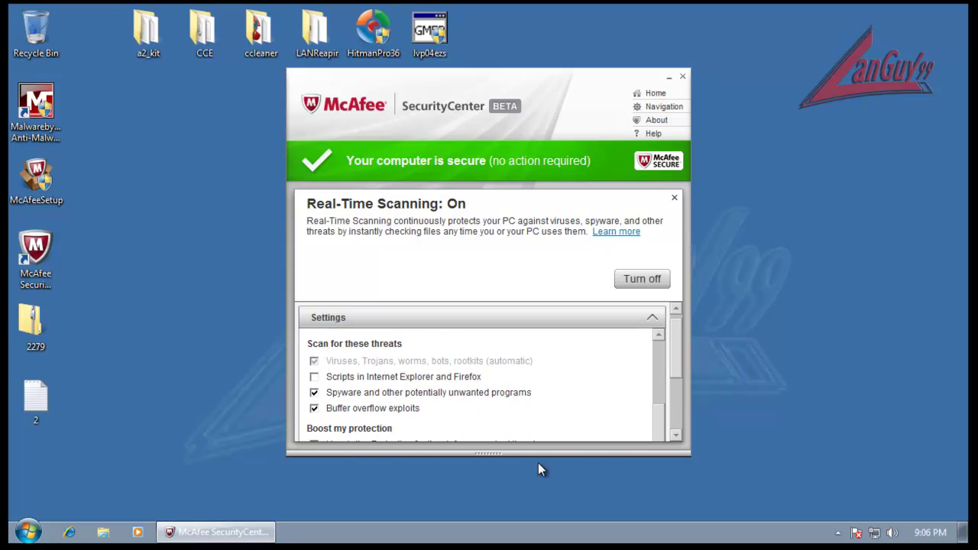
pyautogui.moveTo(677, 360); pyautogui.dragTo(674, 383)
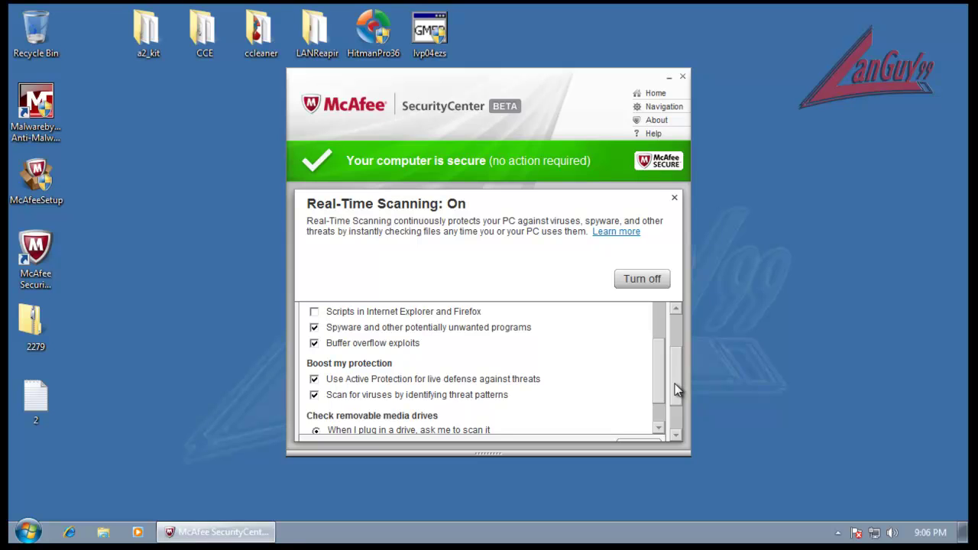
pyautogui.moveTo(674, 384); pyautogui.dragTo(672, 406)
pyautogui.moveTo(664, 332); pyautogui.dragTo(660, 353)
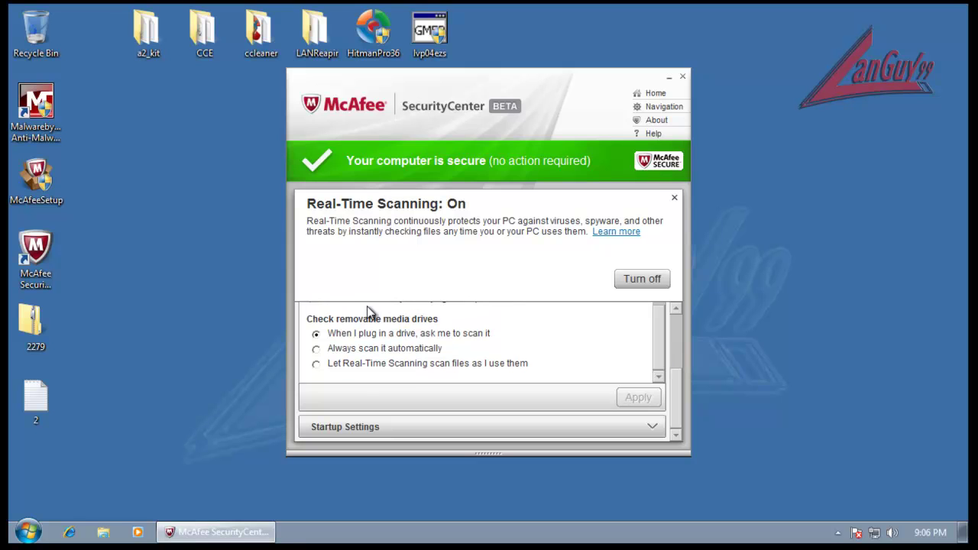
# - Review the Real-Time Scanning startup settings and return to the SecurityCenter home view
pyautogui.click(651, 426)
pyautogui.moveTo(676, 386); pyautogui.dragTo(675, 379)
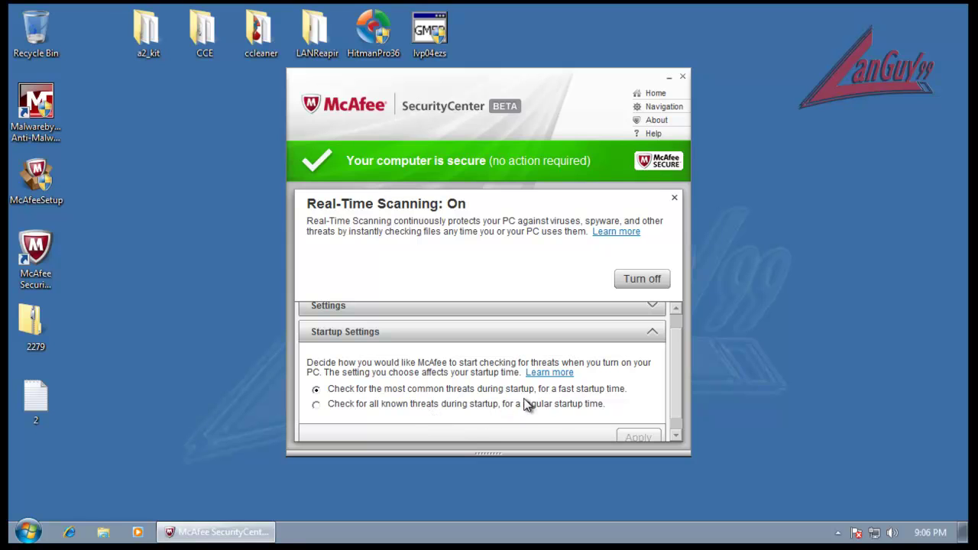
pyautogui.click(651, 333)
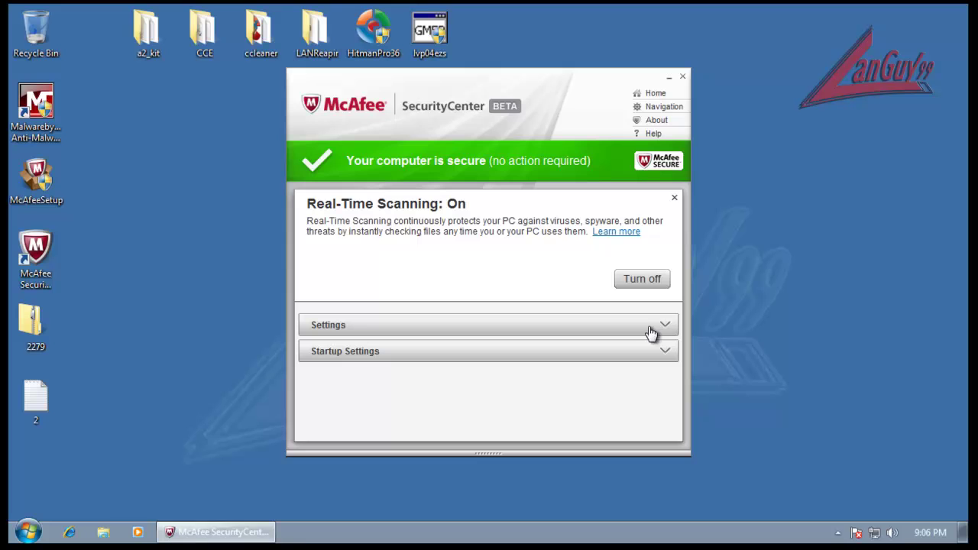
pyautogui.click(676, 198)
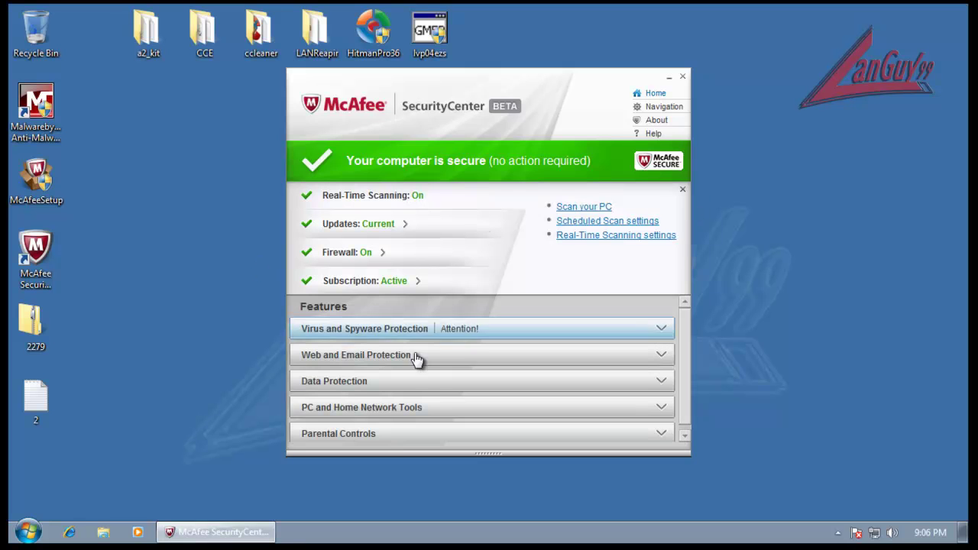
# - Examine each feature category, from Virus and Spyware Protection through Web and Email, Data Protection and network tools to Parental Controls
pyautogui.click(417, 329)
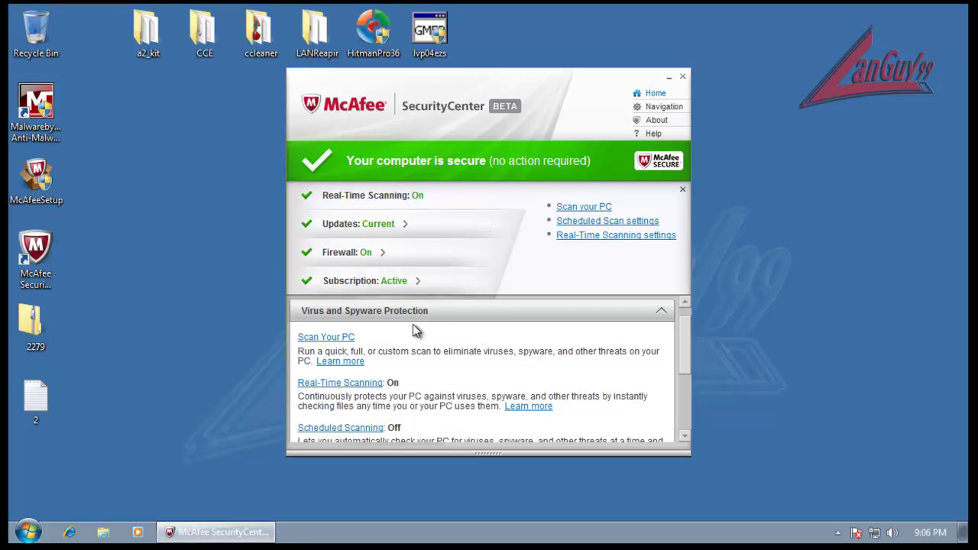
pyautogui.moveTo(686, 360); pyautogui.dragTo(682, 411)
pyautogui.click(651, 352)
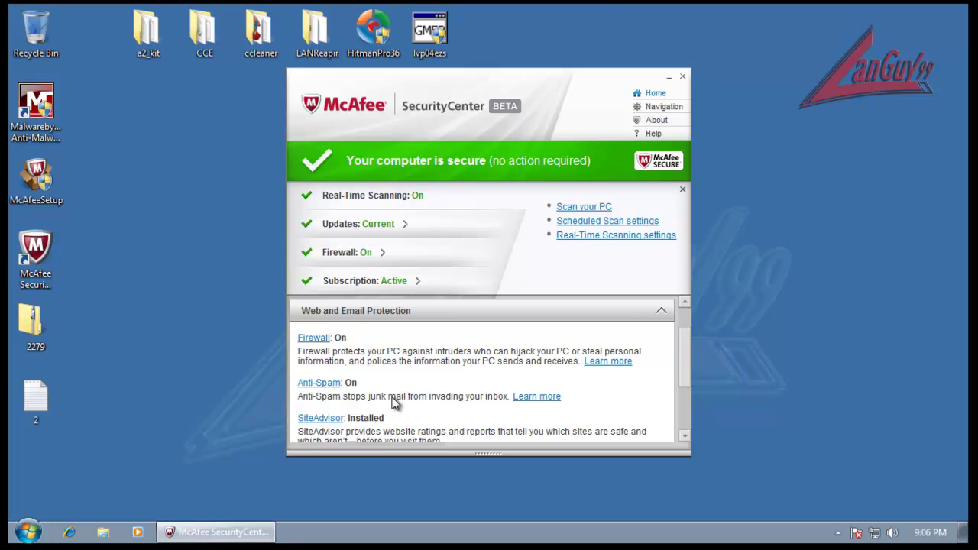
pyautogui.moveTo(683, 372); pyautogui.dragTo(683, 414)
pyautogui.click(558, 375)
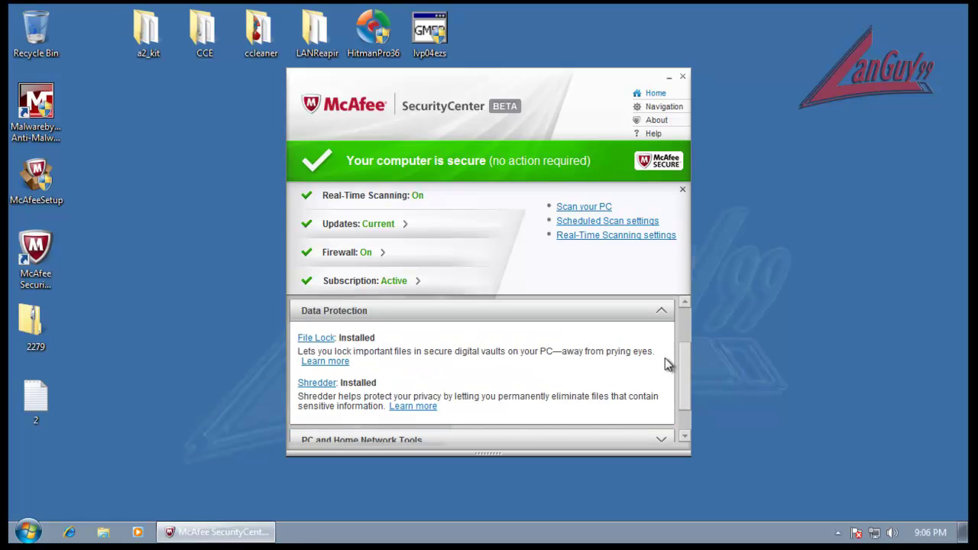
pyautogui.scroll(-1, 684, 375)
pyautogui.click(581, 406)
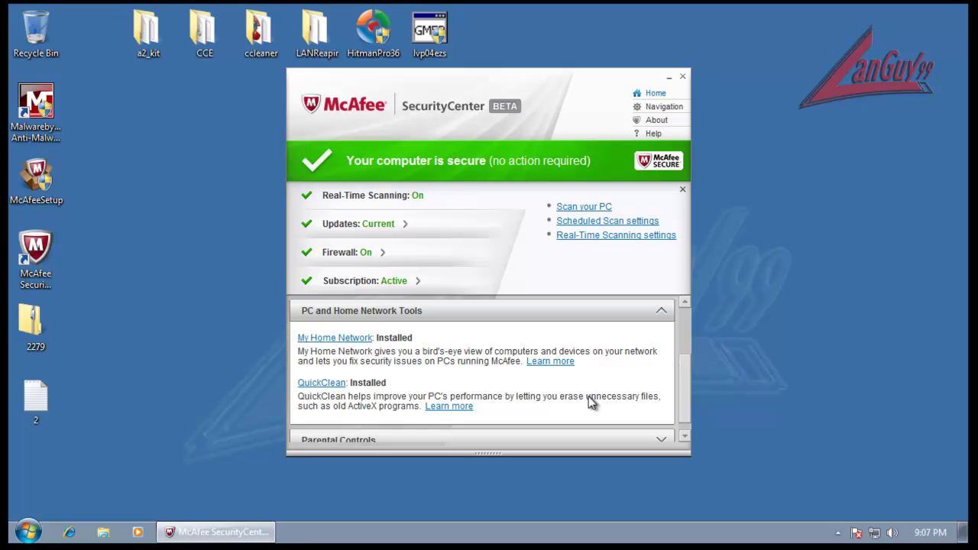
pyautogui.scroll(-1, 688, 378)
pyautogui.click(628, 430)
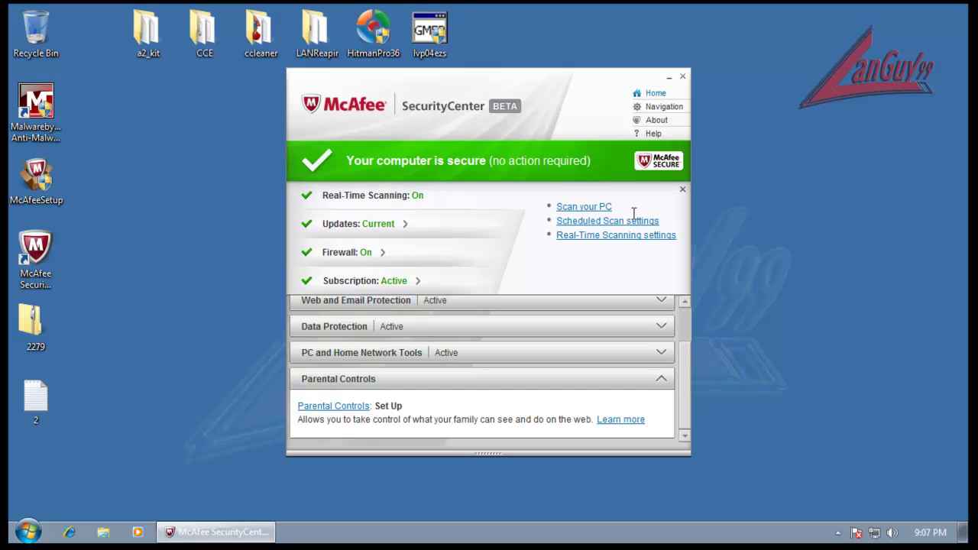
# - View the version details in About McAfee SecurityCenter and close both SecurityCenter windows
pyautogui.click(656, 121)
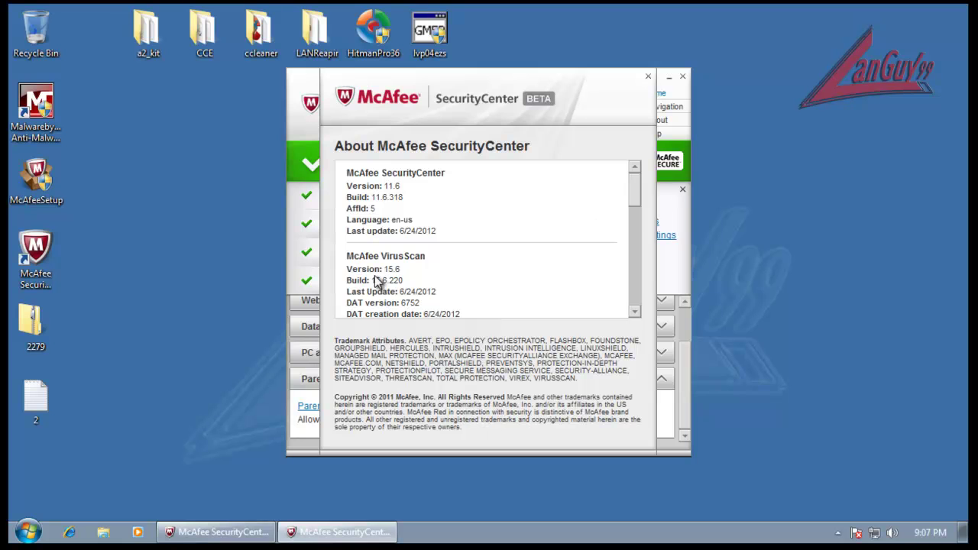
pyautogui.moveTo(639, 183); pyautogui.dragTo(629, 163)
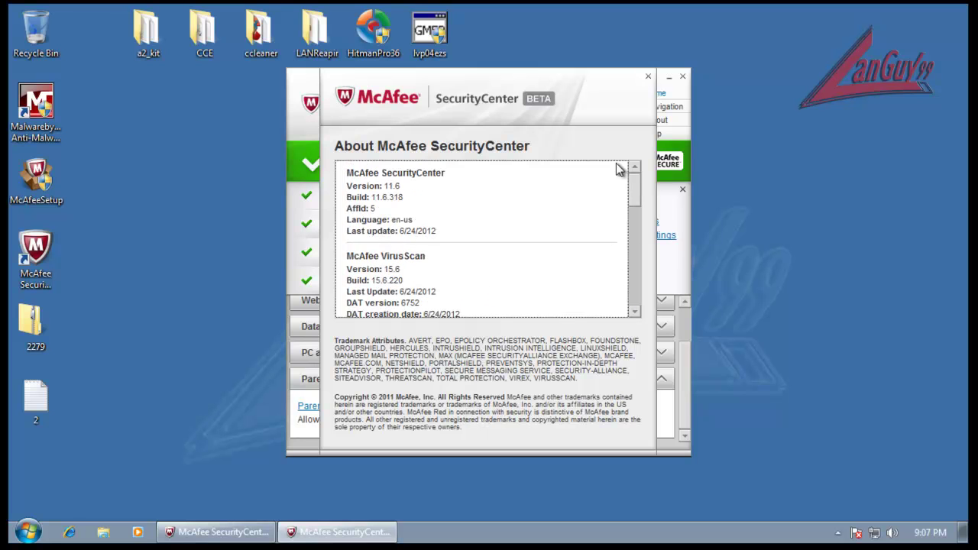
pyautogui.click(648, 76)
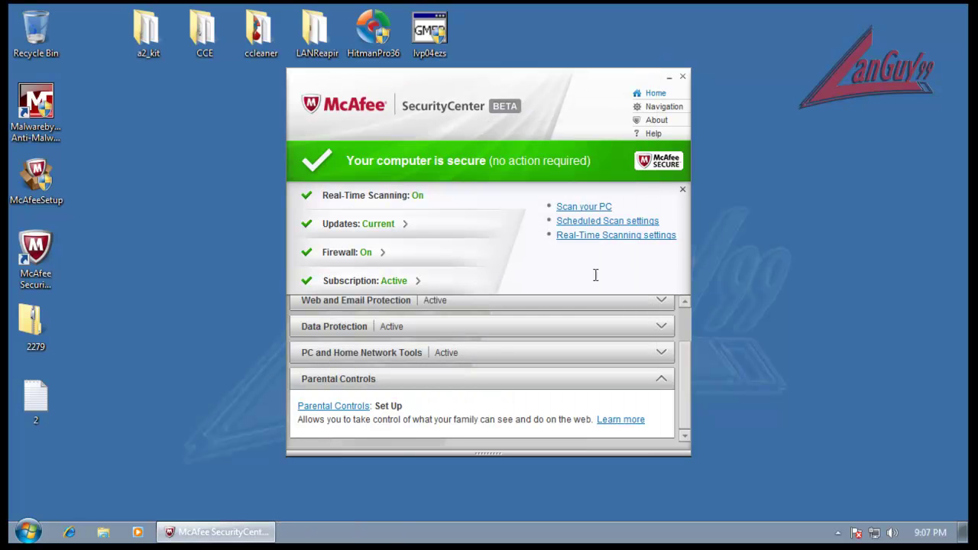
pyautogui.moveTo(688, 377); pyautogui.dragTo(692, 317)
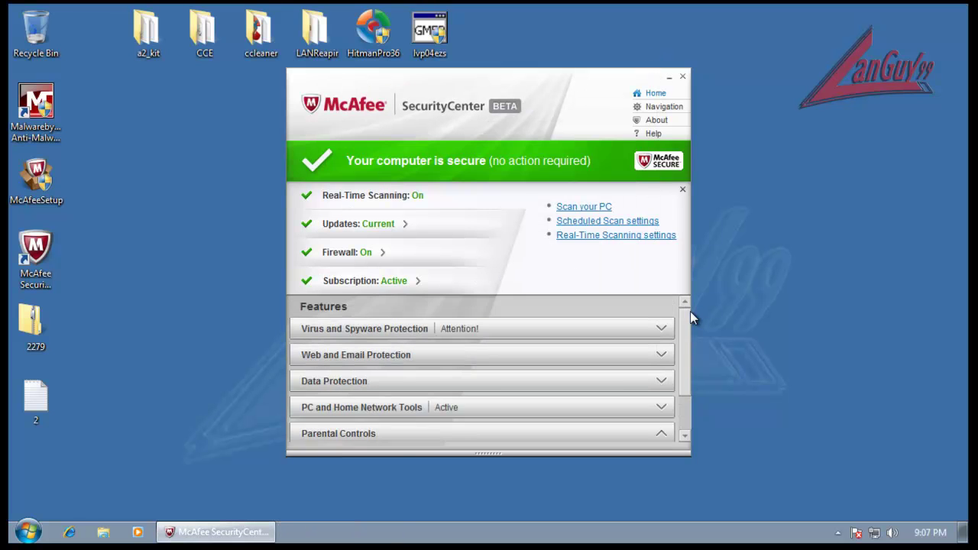
pyautogui.click(683, 76)
# - Open Windows Task Manager, show processes from all users, and sort them by description in ascending order
pyautogui.rightClick(224, 540)
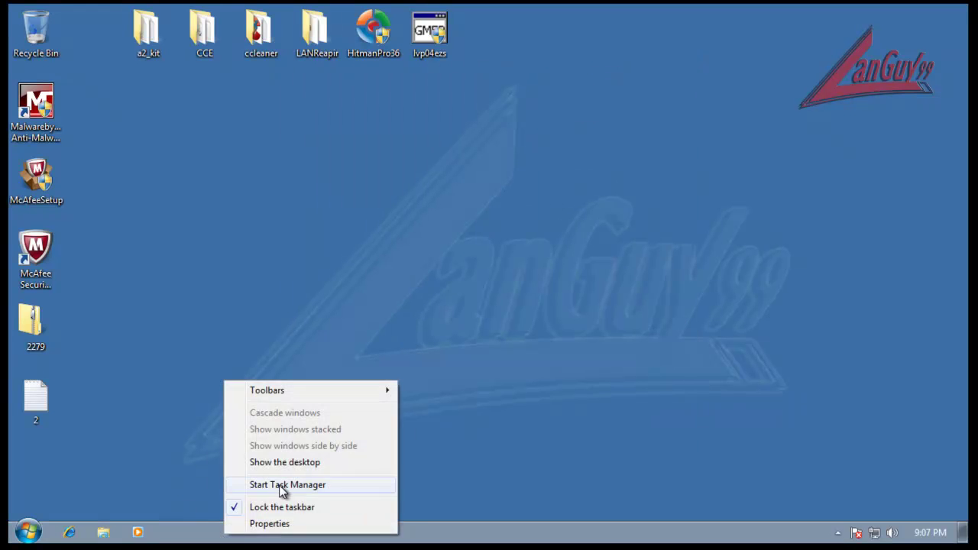
pyautogui.click(281, 485)
pyautogui.click(118, 308)
pyautogui.click(277, 92)
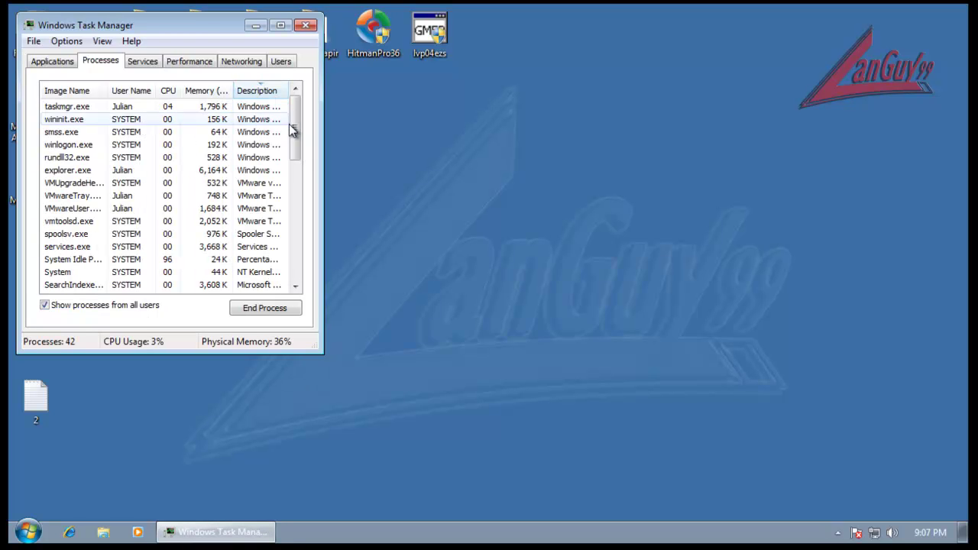
pyautogui.click(281, 92)
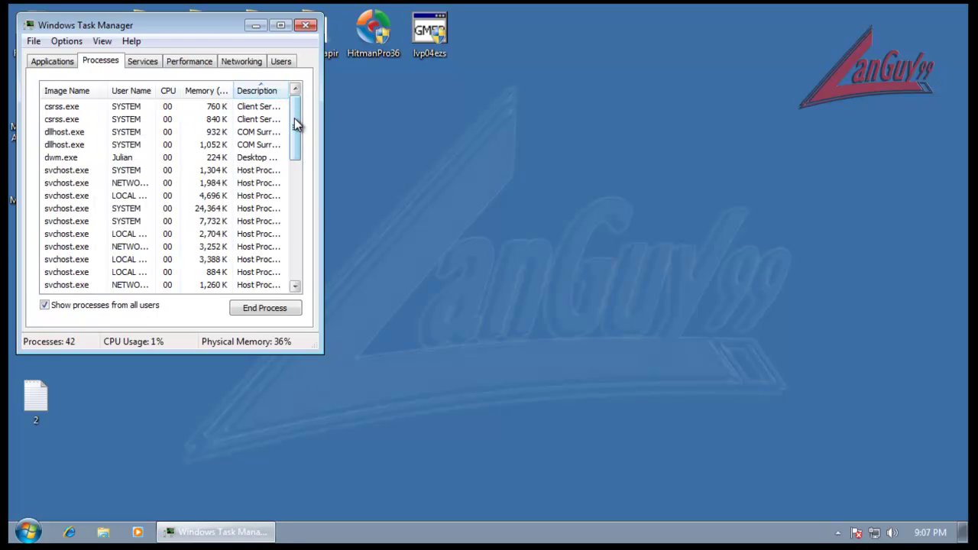
# - Examine the memory use and full descriptions of the McAfee processes, and close Task Manager
pyautogui.moveTo(297, 124); pyautogui.dragTo(292, 193)
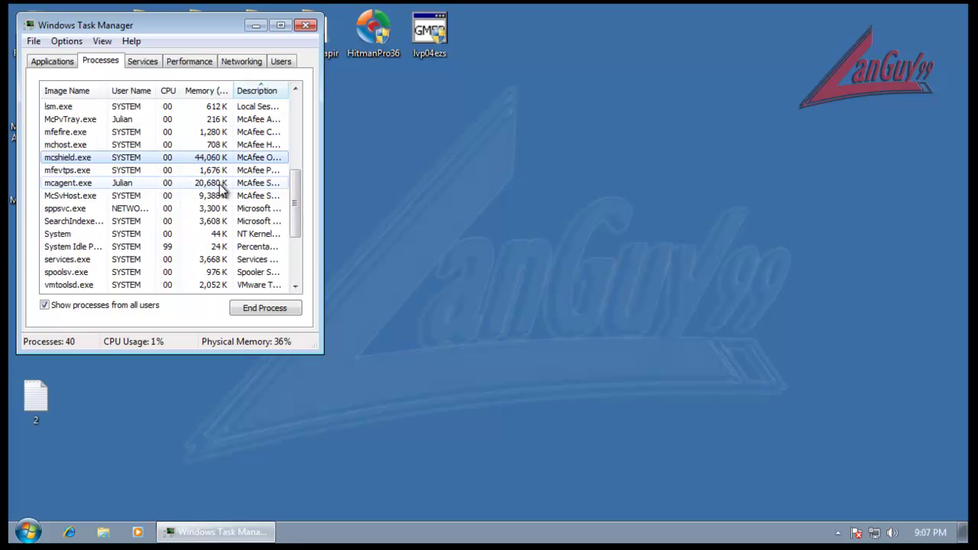
pyautogui.moveTo(287, 91); pyautogui.dragTo(398, 95)
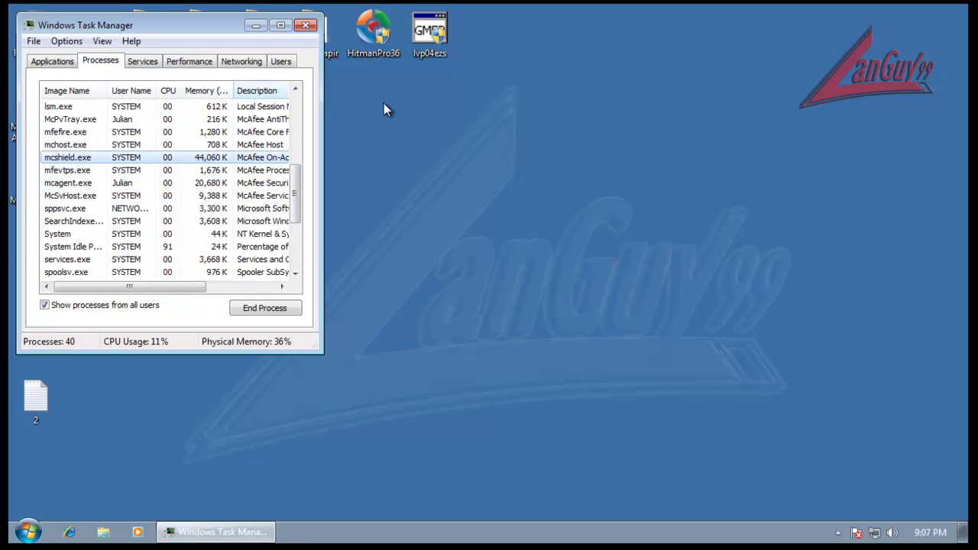
pyautogui.moveTo(166, 285); pyautogui.dragTo(215, 294)
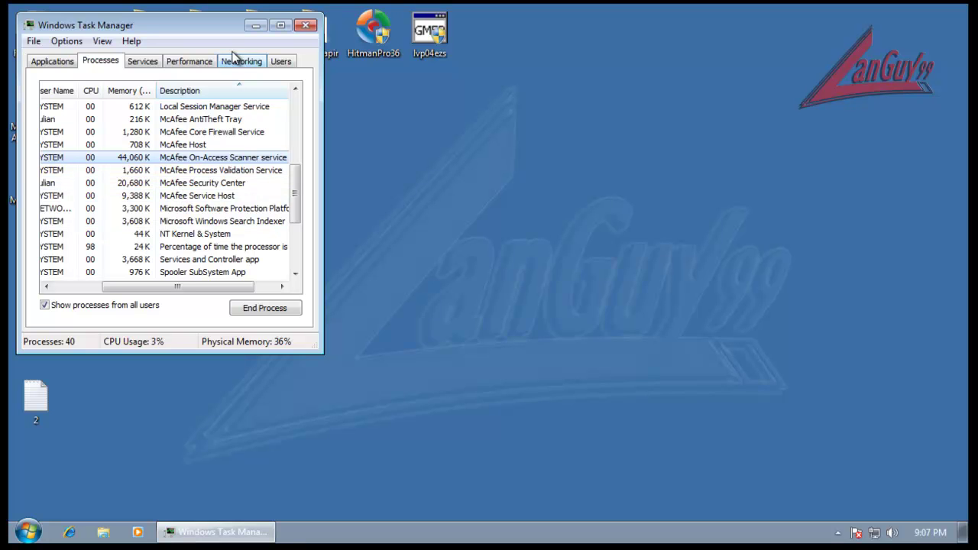
pyautogui.click(306, 26)
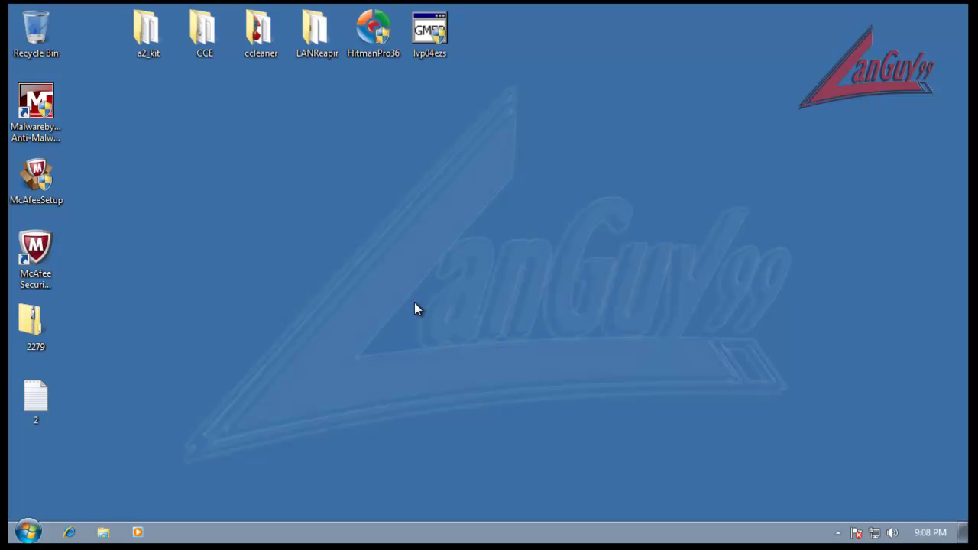
# - Launch KillSwitch from the CCE desktop folder, allow it to make changes, and close the folder window
pyautogui.doubleClick(203, 31)
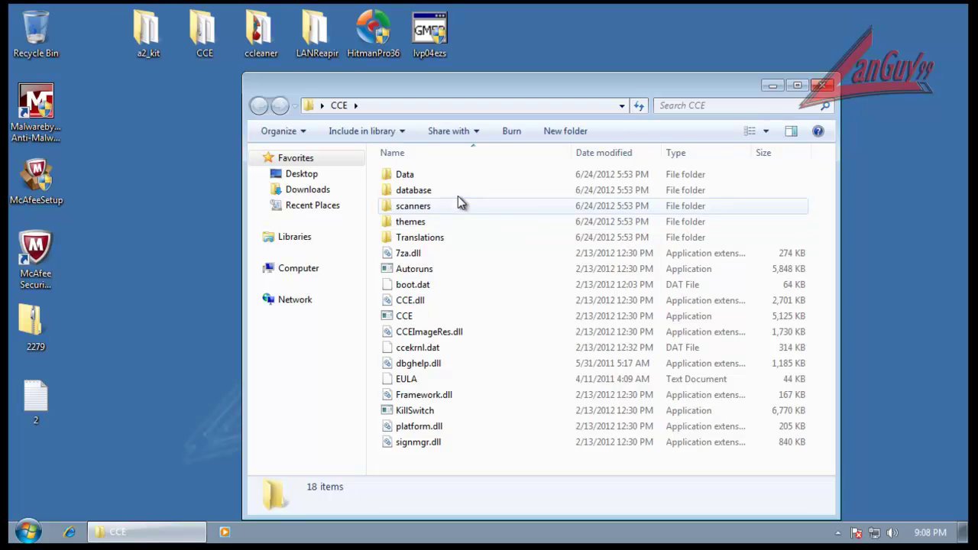
pyautogui.click(408, 410)
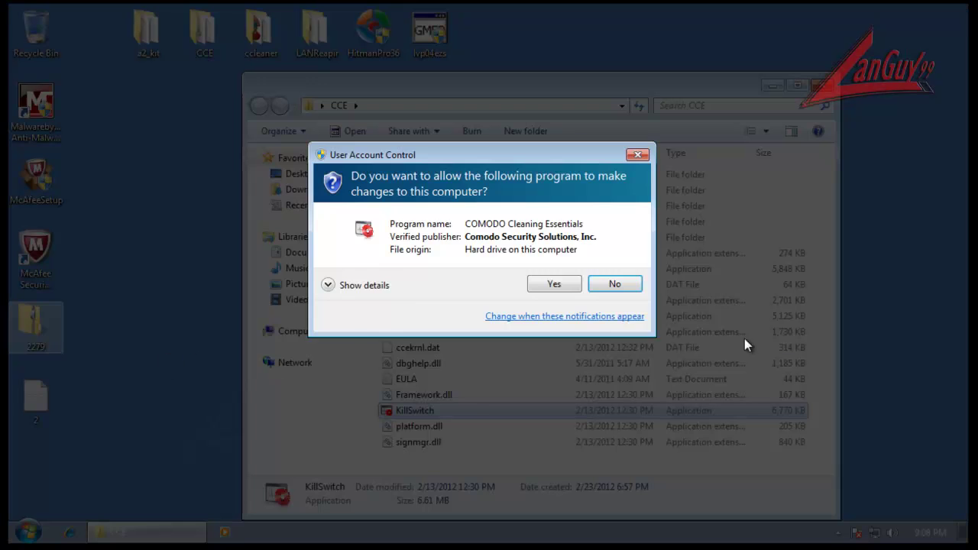
pyautogui.click(554, 284)
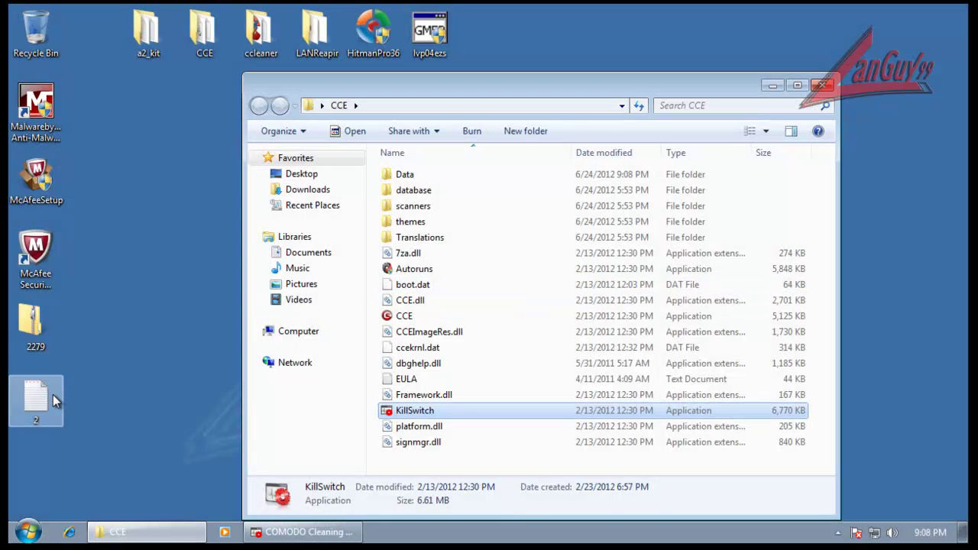
pyautogui.click(822, 84)
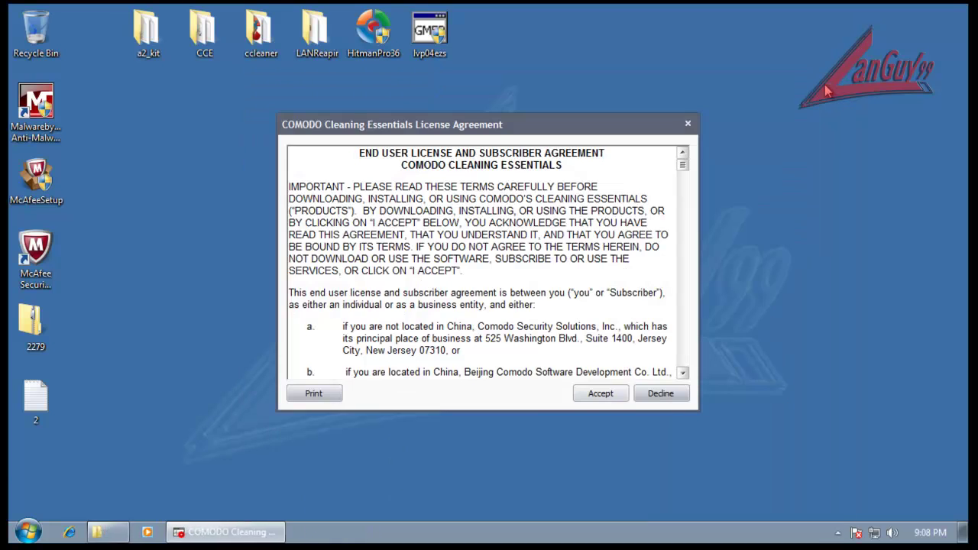
# - Accept the COMODO Cleaning Essentials license agreement, and open the desktop text file 2 and Internet Explorer
pyautogui.click(600, 394)
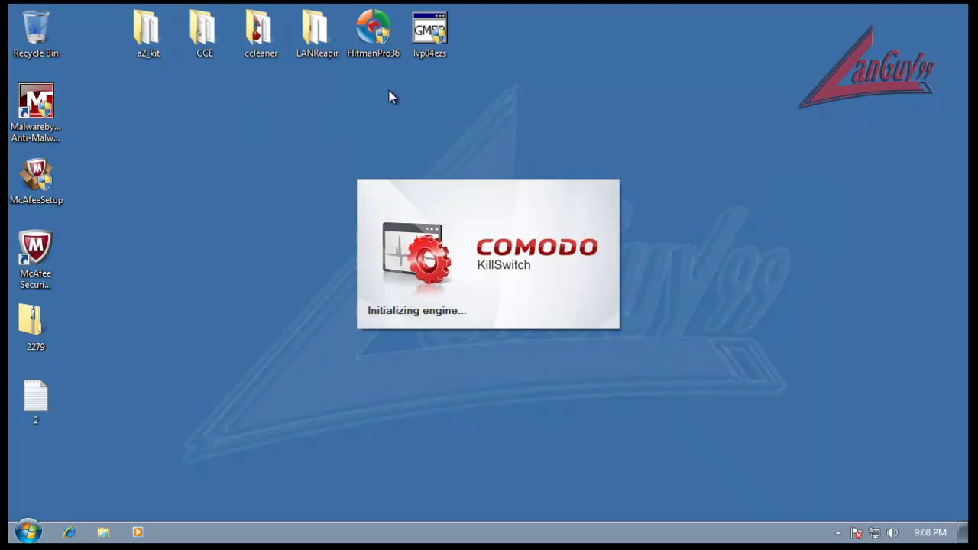
pyautogui.doubleClick(35, 399)
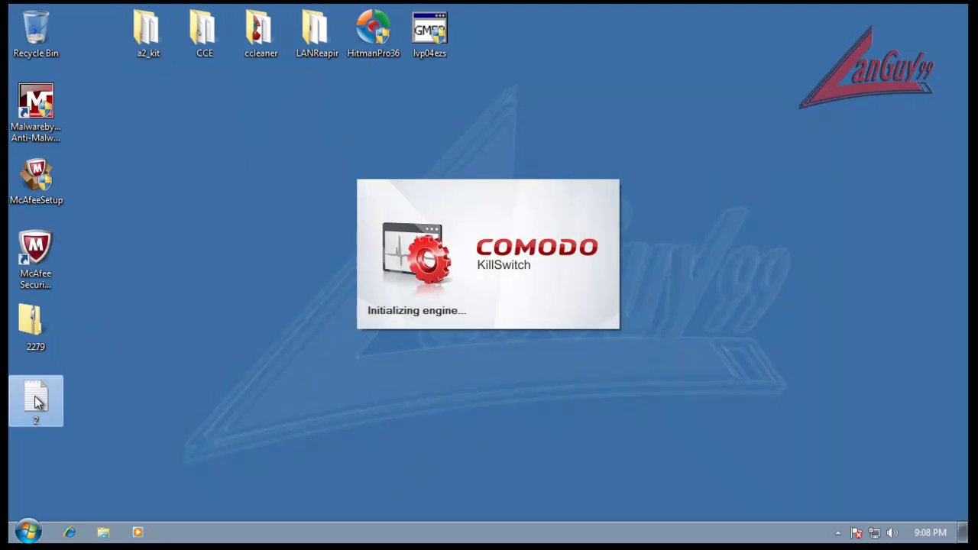
pyautogui.click(737, 92)
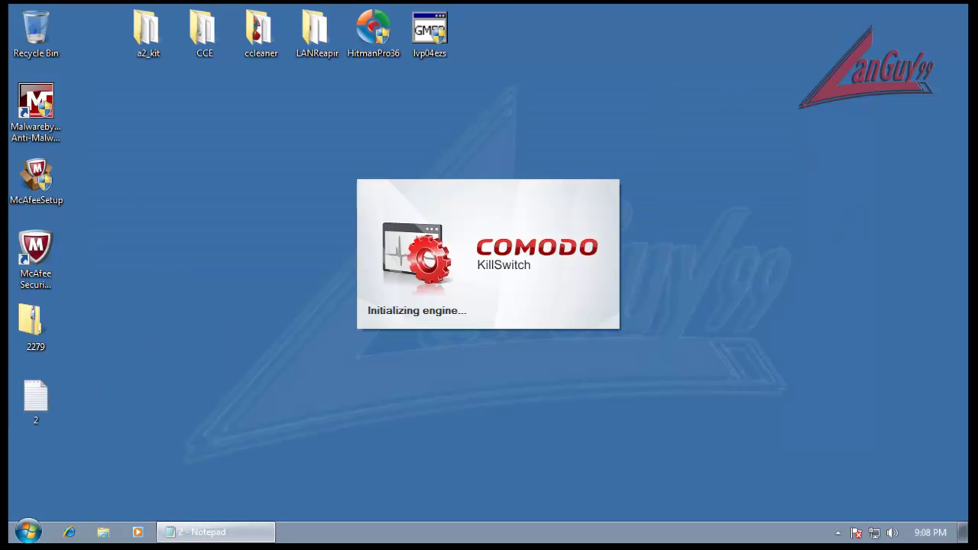
pyautogui.click(69, 532)
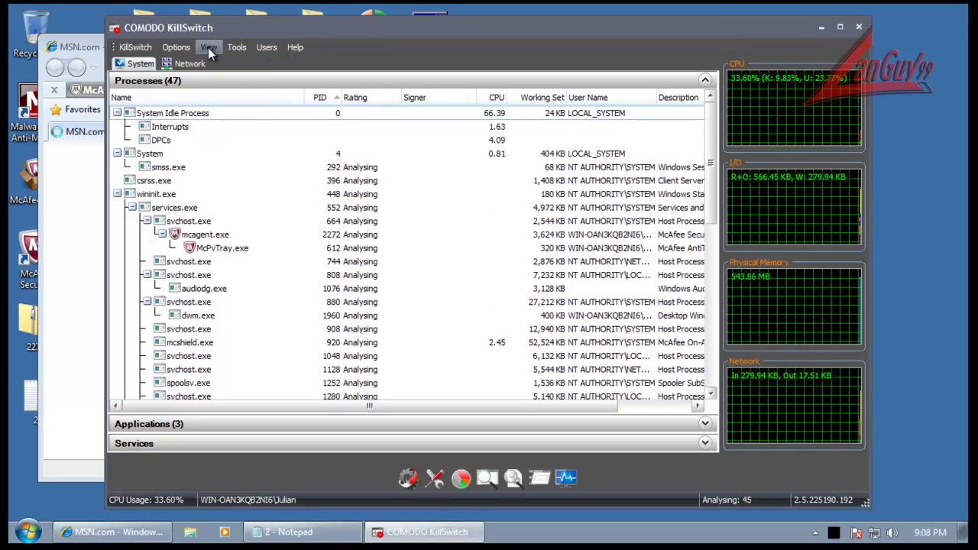
# - Hide KillSwitch's performance graphs and arrange its window side by side with Internet Explorer
pyautogui.click(209, 48)
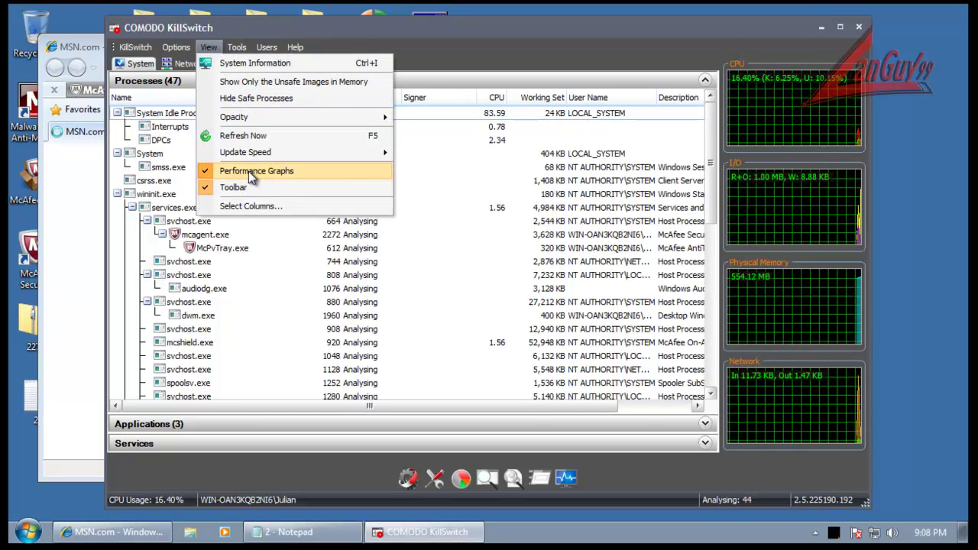
pyautogui.click(249, 174)
pyautogui.moveTo(620, 29); pyautogui.dragTo(249, 27)
pyautogui.click(493, 44)
pyautogui.moveTo(497, 51); pyautogui.dragTo(964, 126)
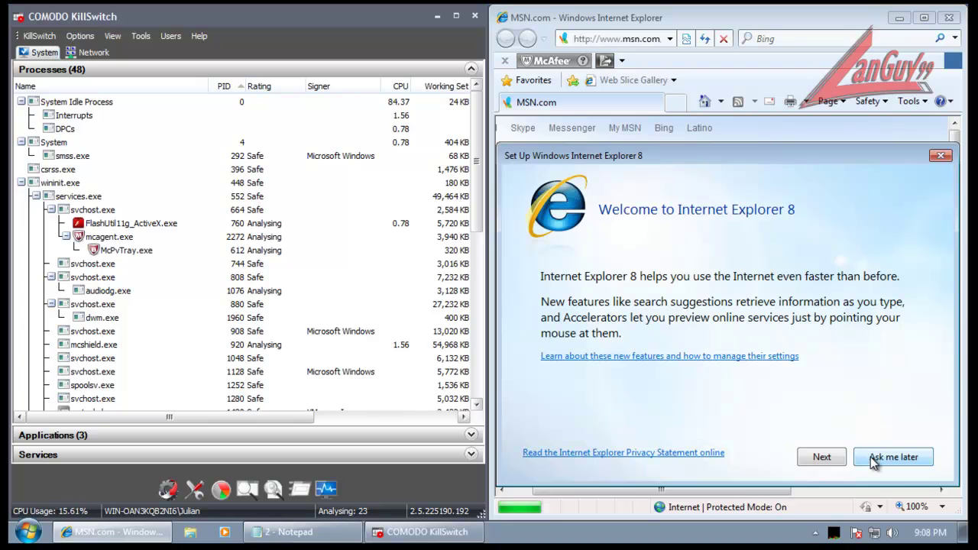
# - Postpone the Internet Explorer 8 setup and close the MSN.com tab
pyautogui.click(872, 459)
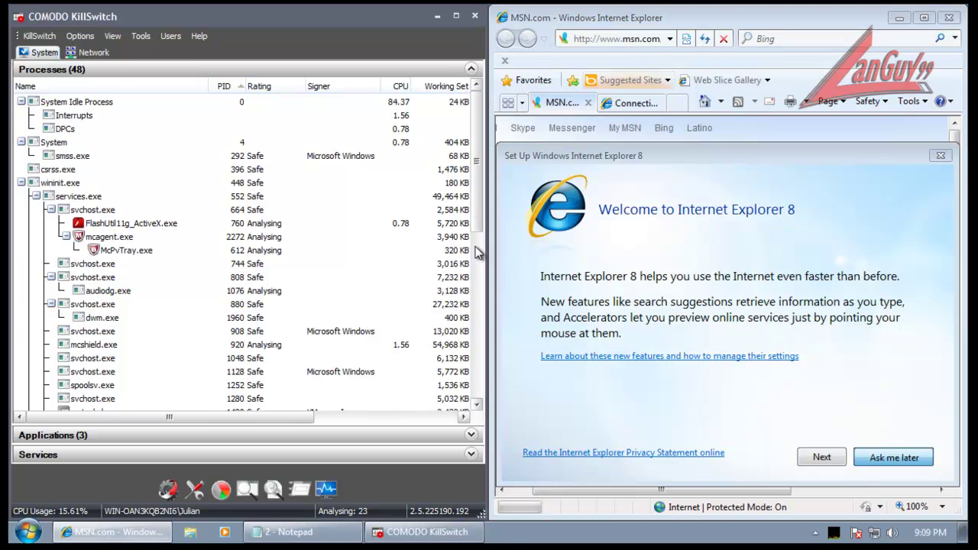
pyautogui.scroll(-6, 474, 286)
pyautogui.scroll(-4, 474, 287)
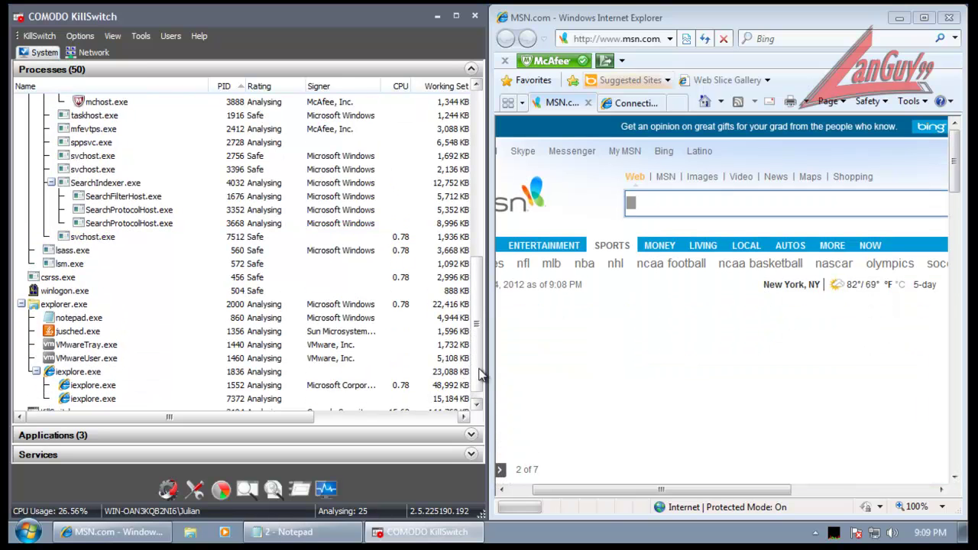
pyautogui.click(591, 106)
pyautogui.click(591, 106)
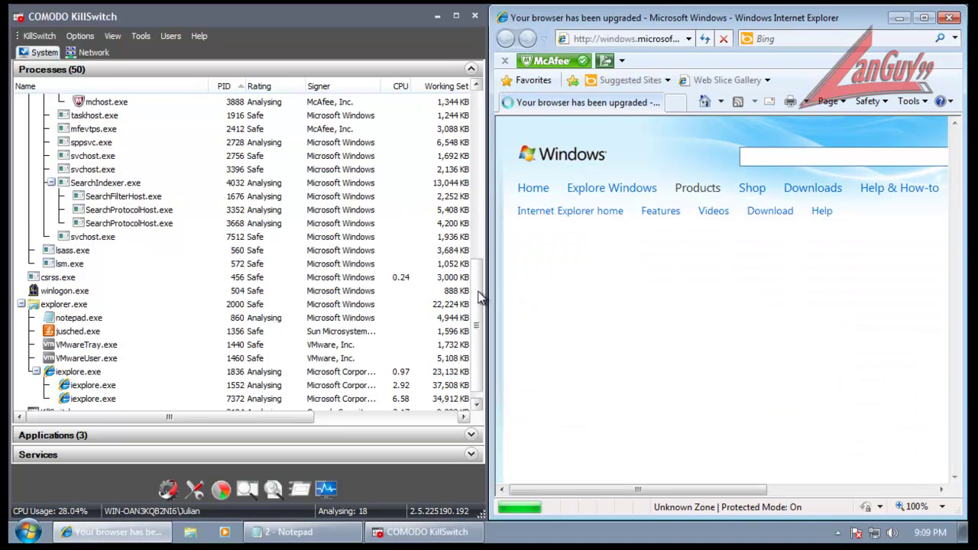
# - Examine the ratings and signers of all running processes in KillSwitch, from the beginning of the list to its end
pyautogui.moveTo(481, 293); pyautogui.dragTo(489, 131)
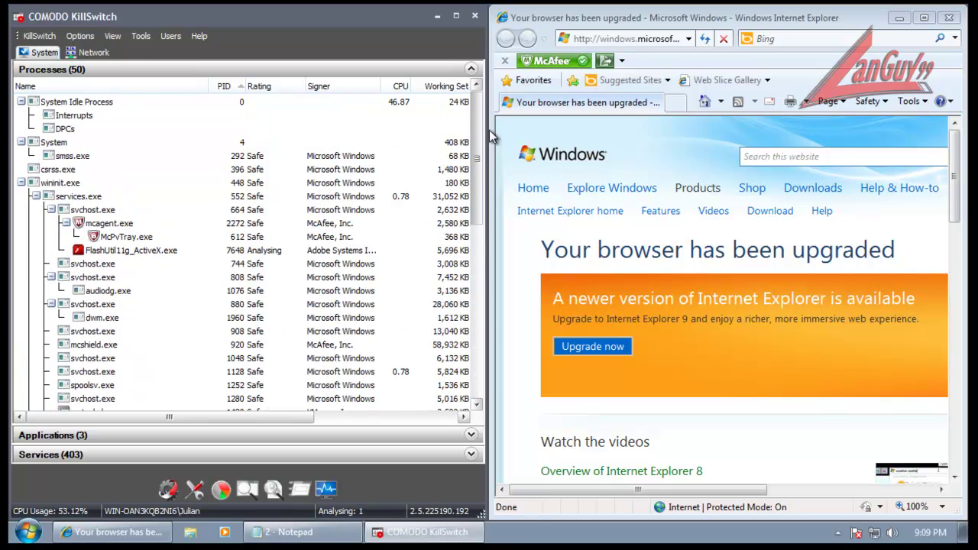
pyautogui.moveTo(491, 136); pyautogui.dragTo(462, 368)
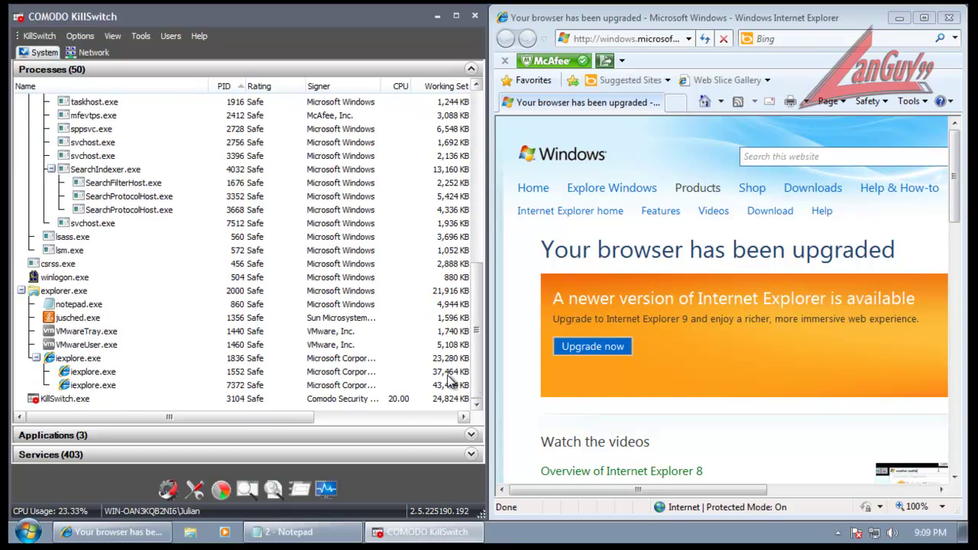
pyautogui.scroll(10, 462, 370)
pyautogui.scroll(-8, 462, 378)
pyautogui.scroll(-2, 462, 382)
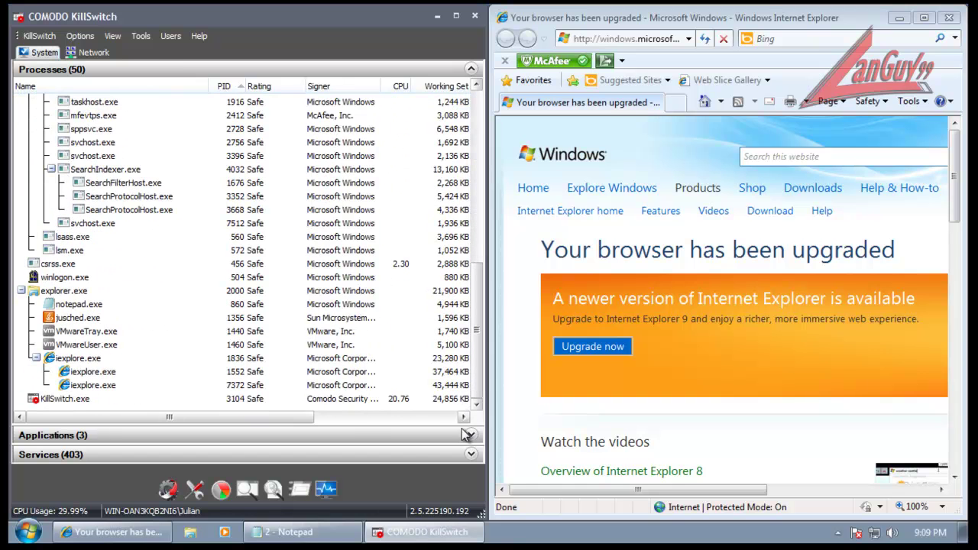
# - Load the first address of text file 2 in Internet Explorer, run the setup.exe it offers, and allow it to make changes
pyautogui.click(306, 531)
pyautogui.moveTo(438, 123); pyautogui.dragTo(99, 112)
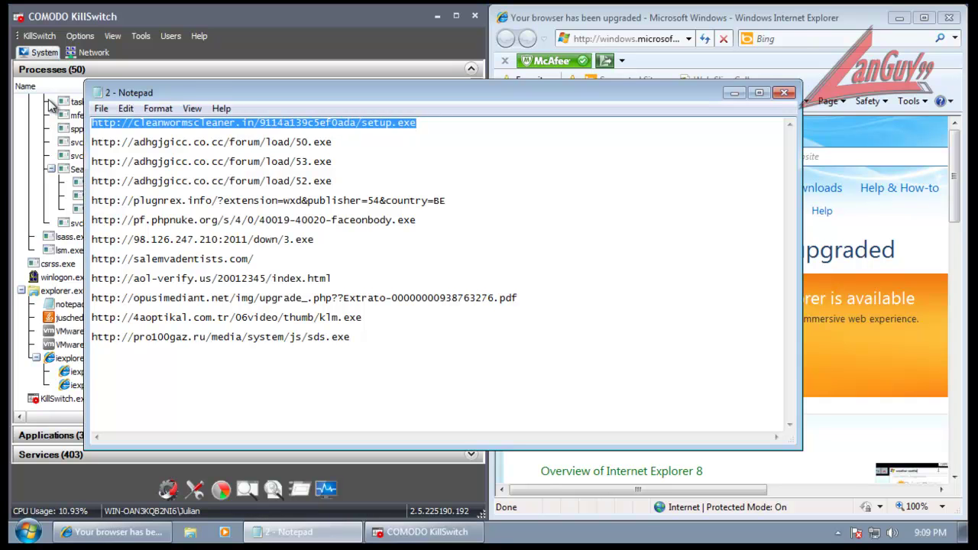
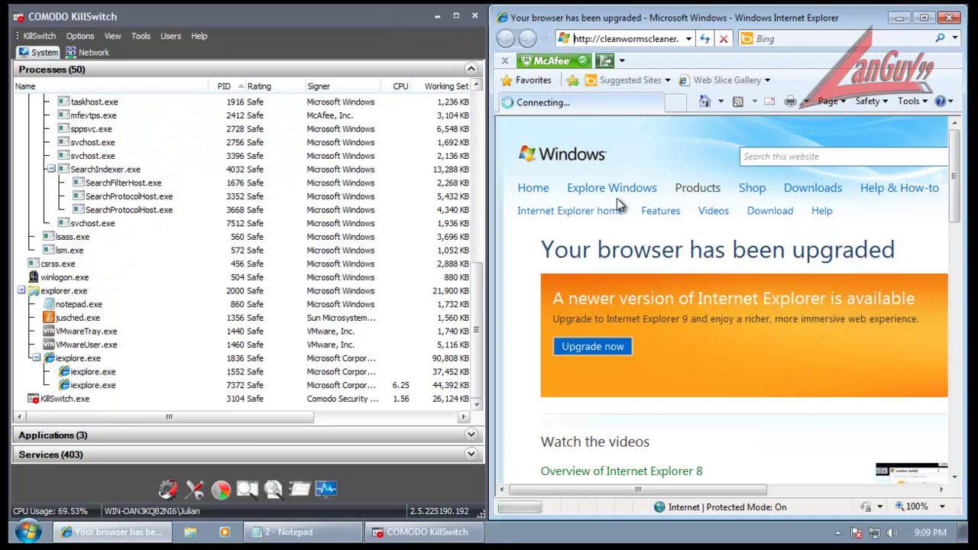
pyautogui.click(482, 281)
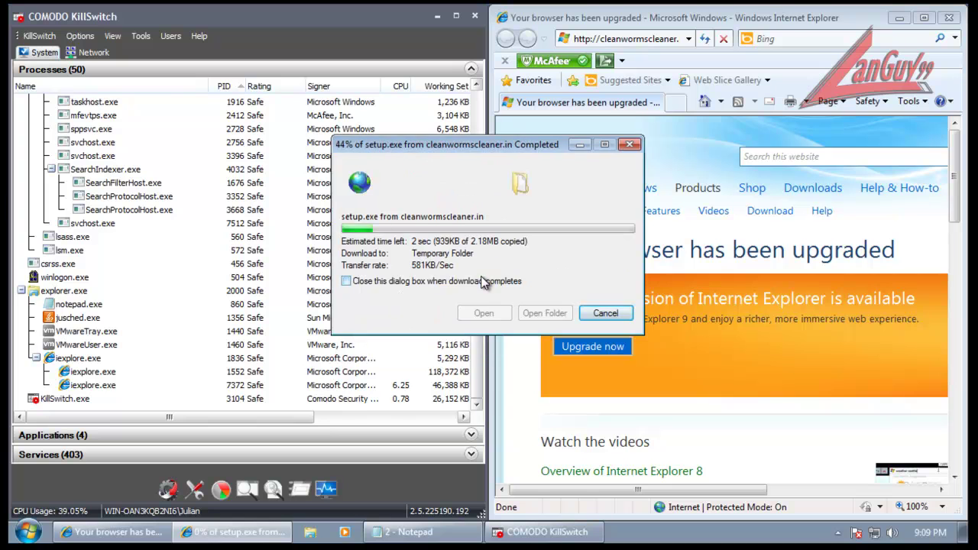
pyautogui.click(477, 405)
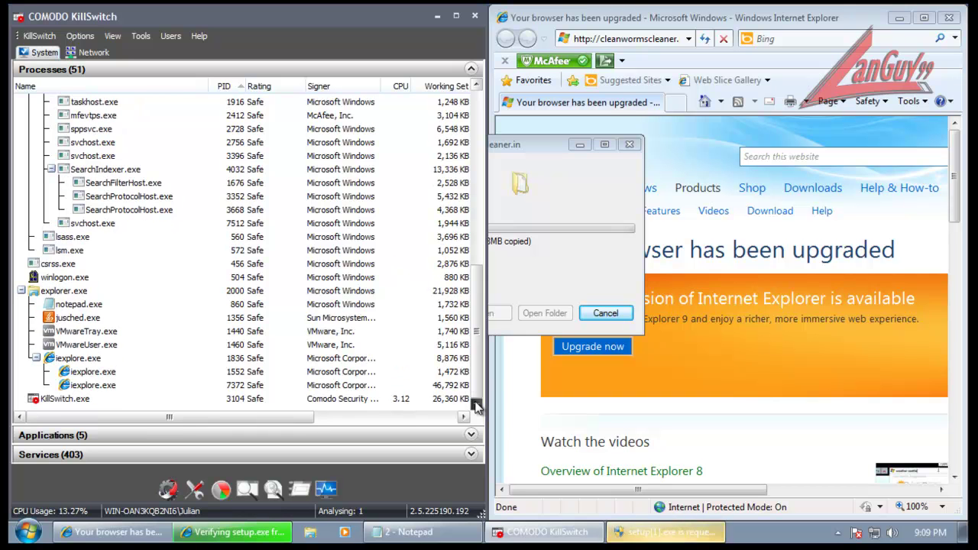
pyautogui.click(642, 535)
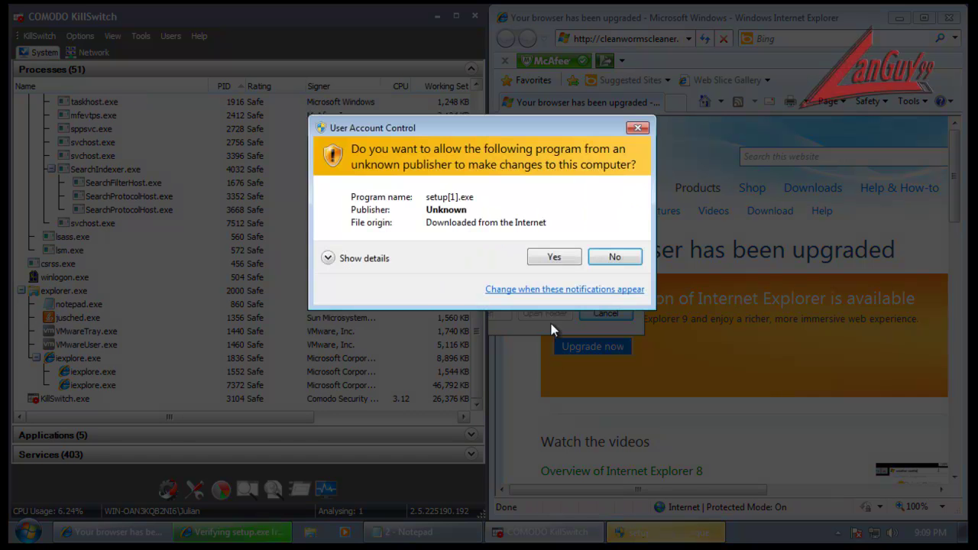
pyautogui.click(554, 258)
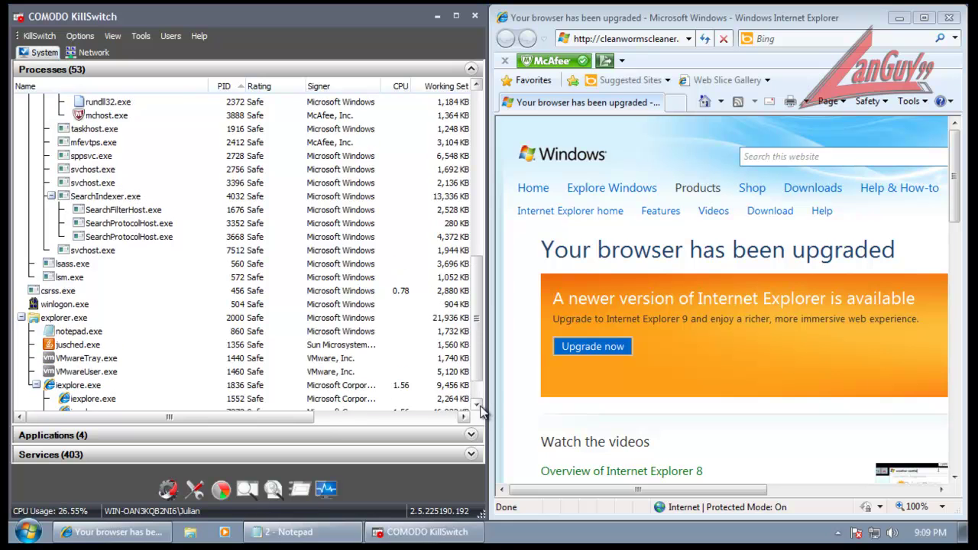
# - Examine the processes that setup[1].exe starts at the end of the KillSwitch process list
pyautogui.click(476, 405)
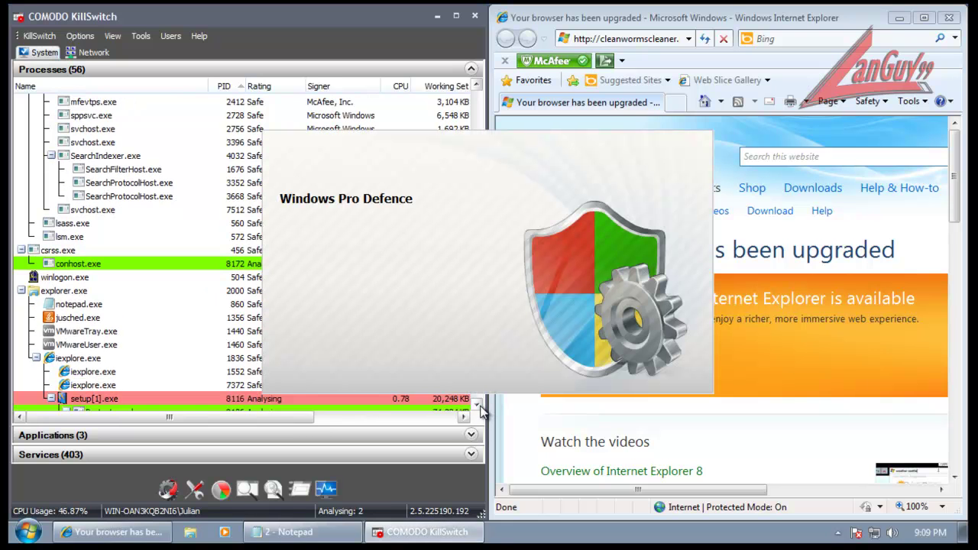
pyautogui.click(480, 406)
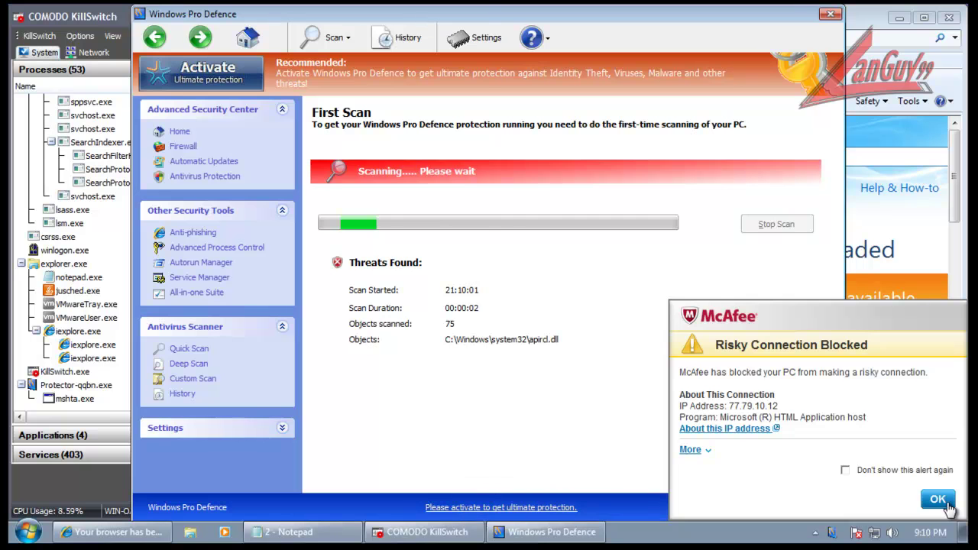
pyautogui.click(100, 476)
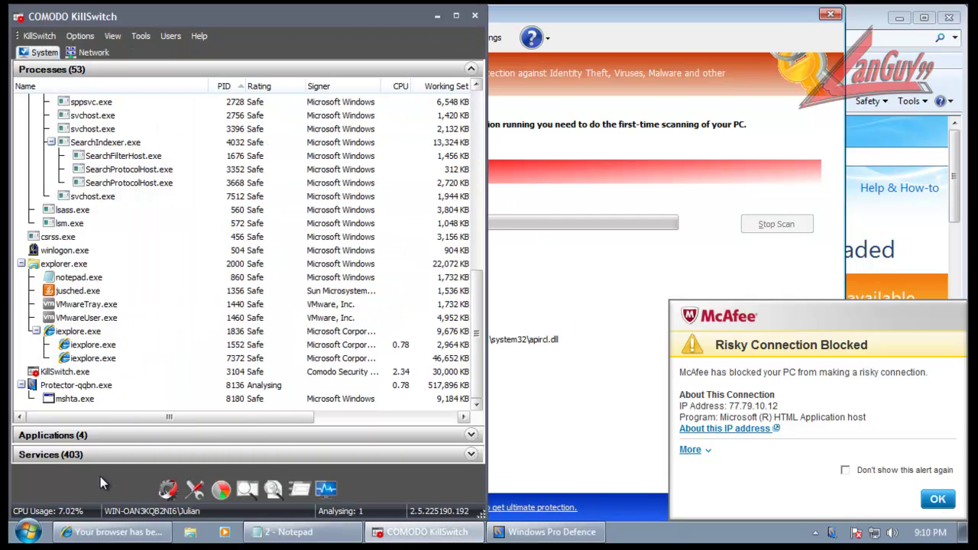
pyautogui.click(477, 406)
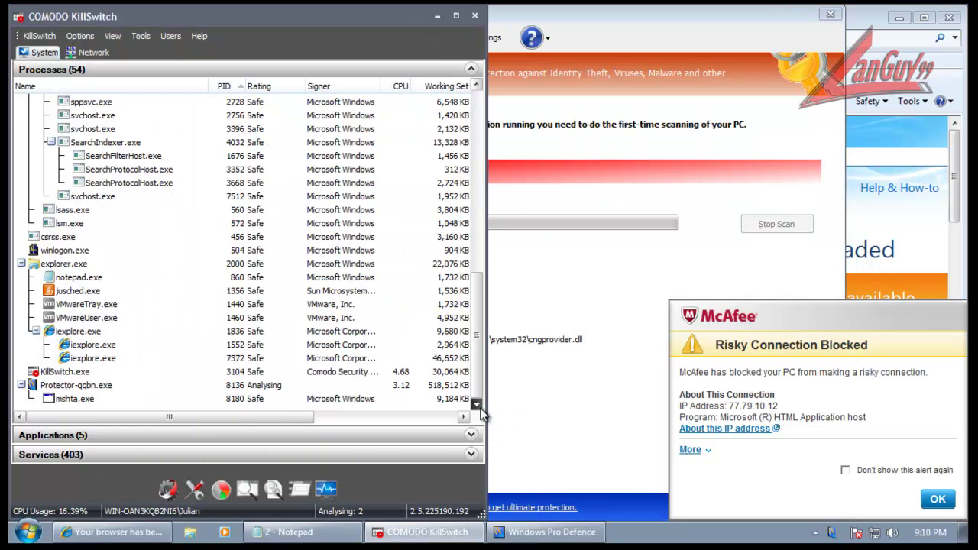
# - Dismiss McAfee's Risky Connection Blocked alert and finish the SiteAdvisor offer with both Secure Search options activated
pyautogui.click(939, 500)
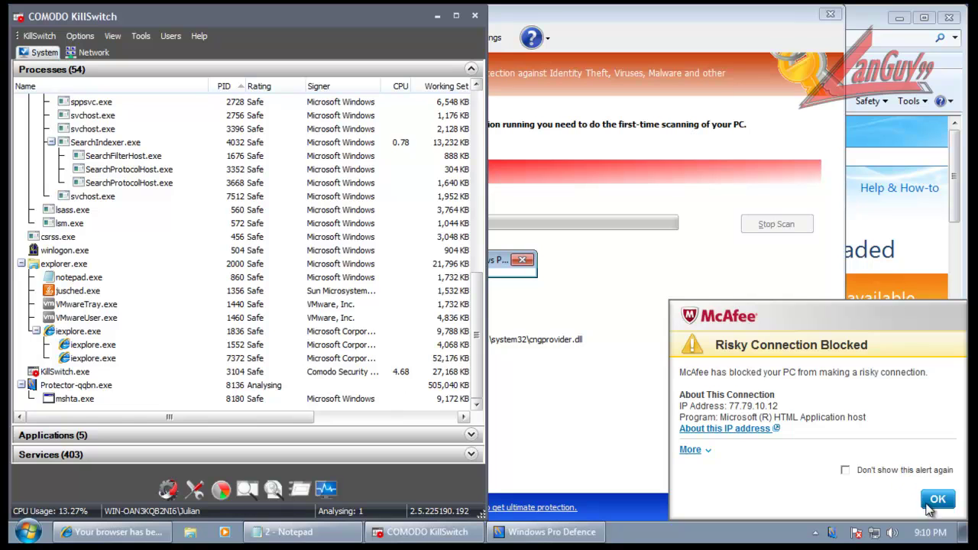
pyautogui.click(946, 500)
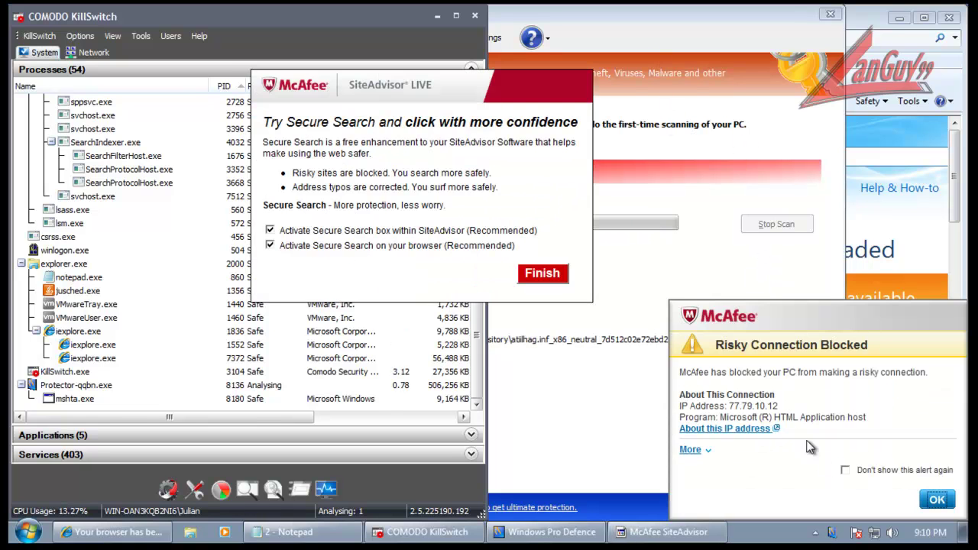
pyautogui.click(936, 499)
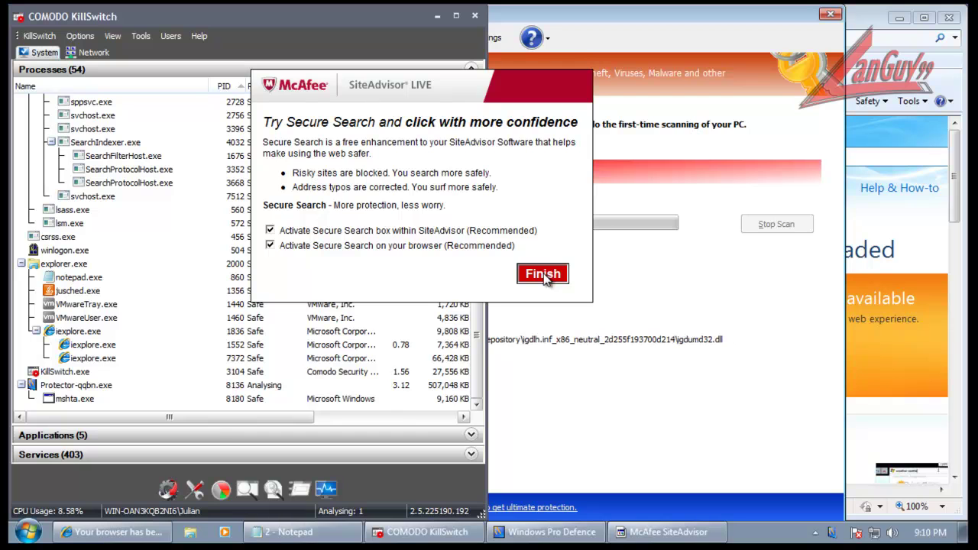
# - Open McAfee SecurityCenter to check the protection status, and return to KillSwitch
pyautogui.click(836, 534)
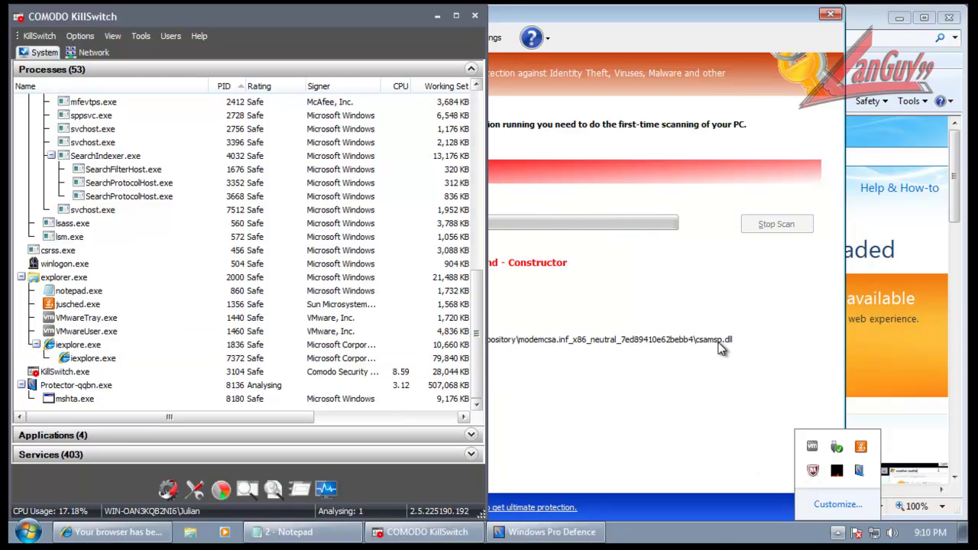
pyautogui.doubleClick(812, 470)
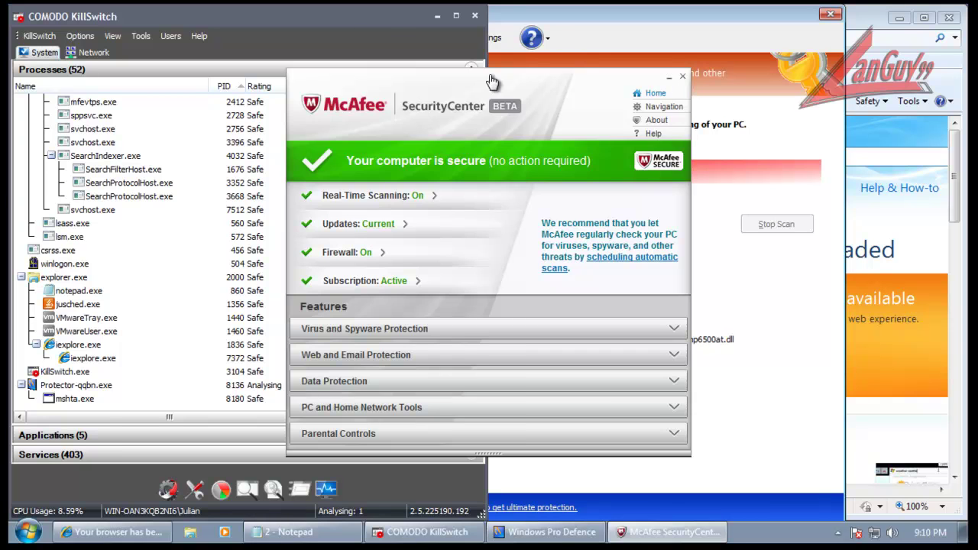
pyautogui.click(384, 20)
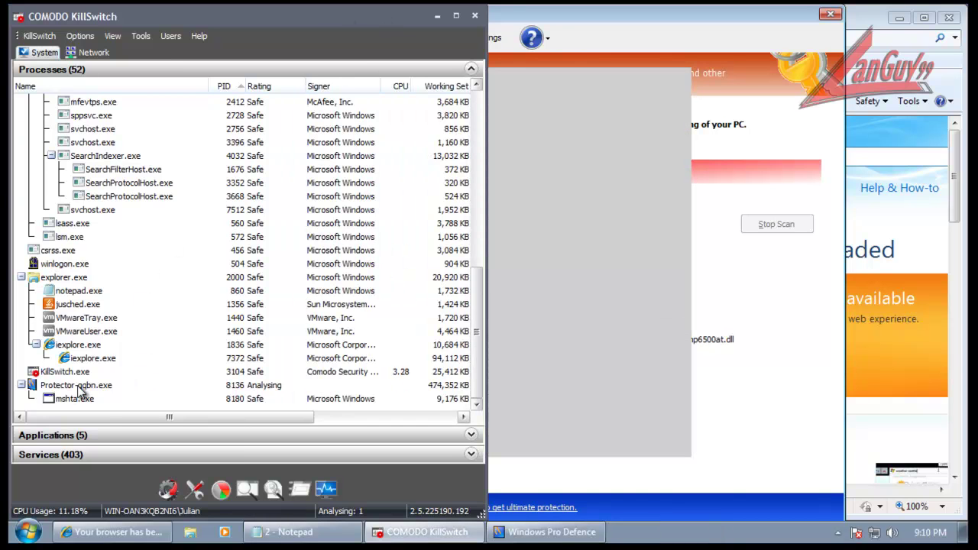
# - Kill the Protector-qqbn.exe process behind Windows Pro Defence, and return to Internet Explorer
pyautogui.click(833, 16)
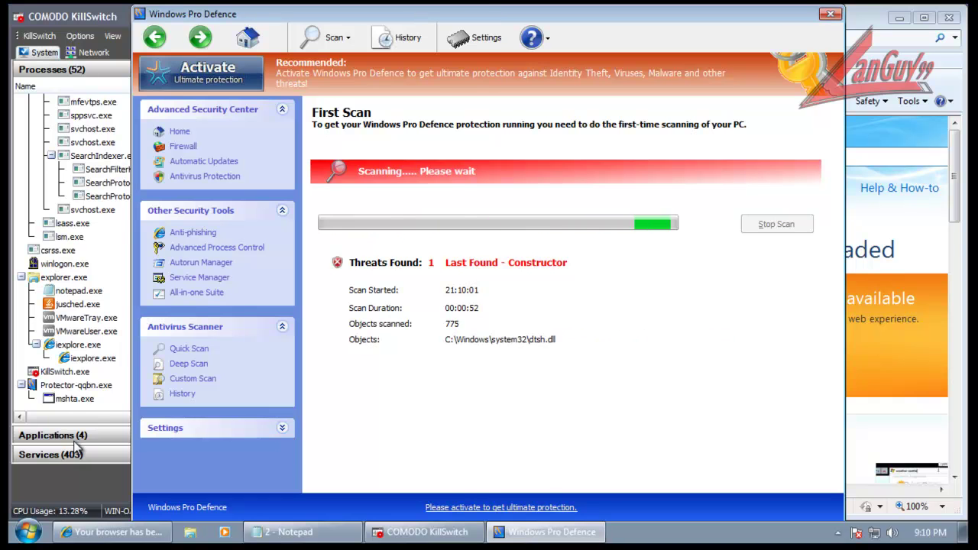
pyautogui.click(88, 417)
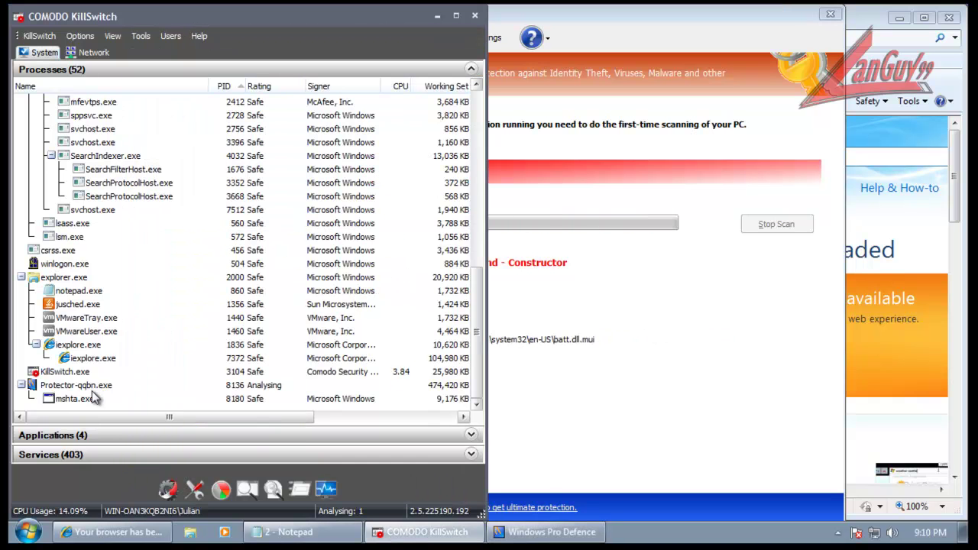
pyautogui.click(451, 388)
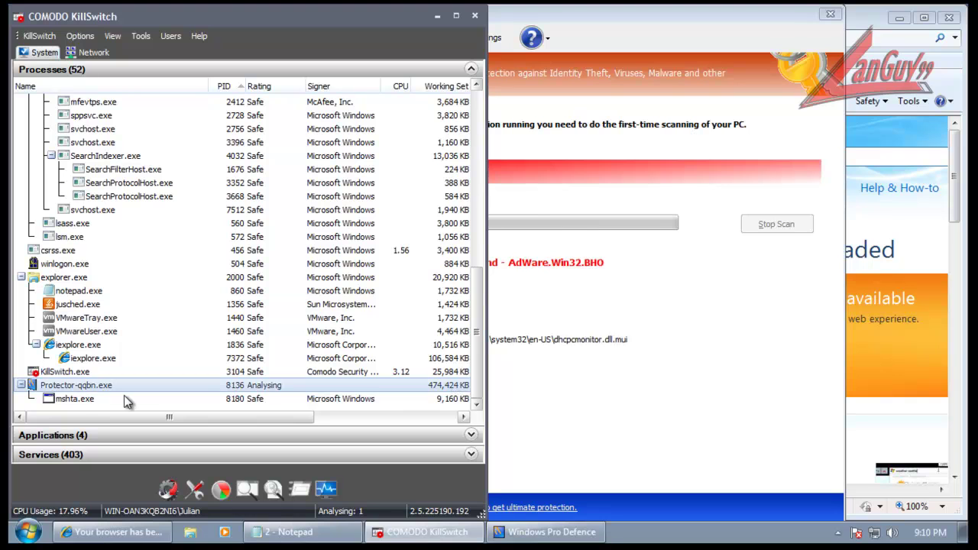
pyautogui.rightClick(97, 388)
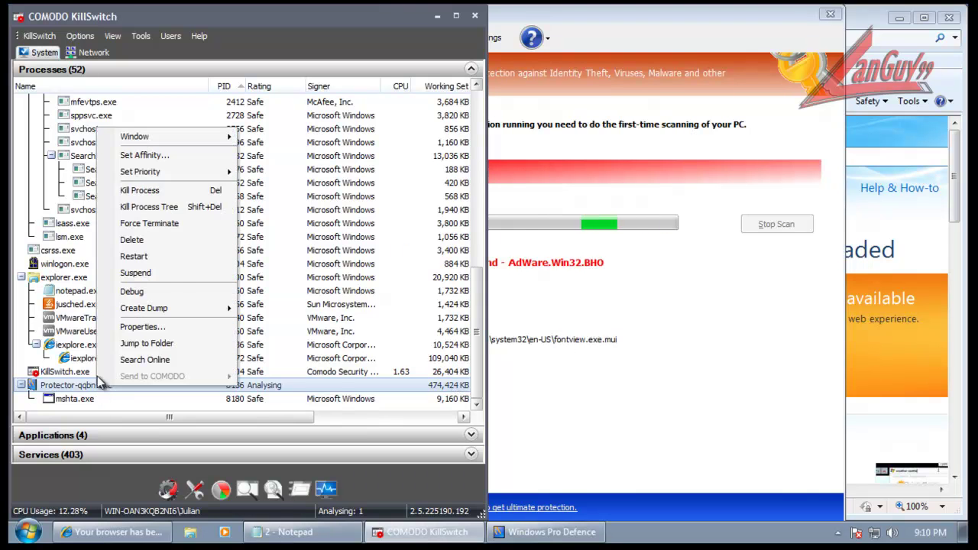
pyautogui.click(172, 195)
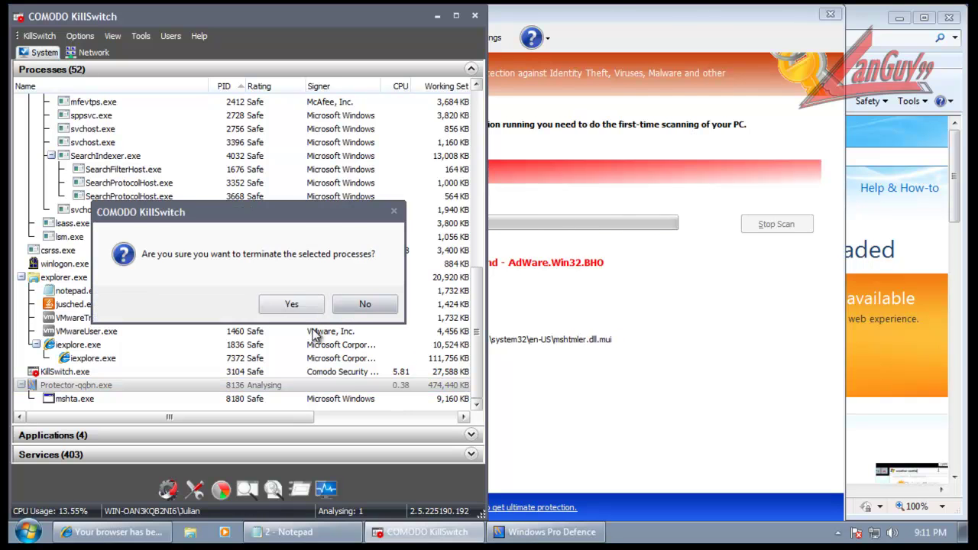
pyautogui.click(305, 307)
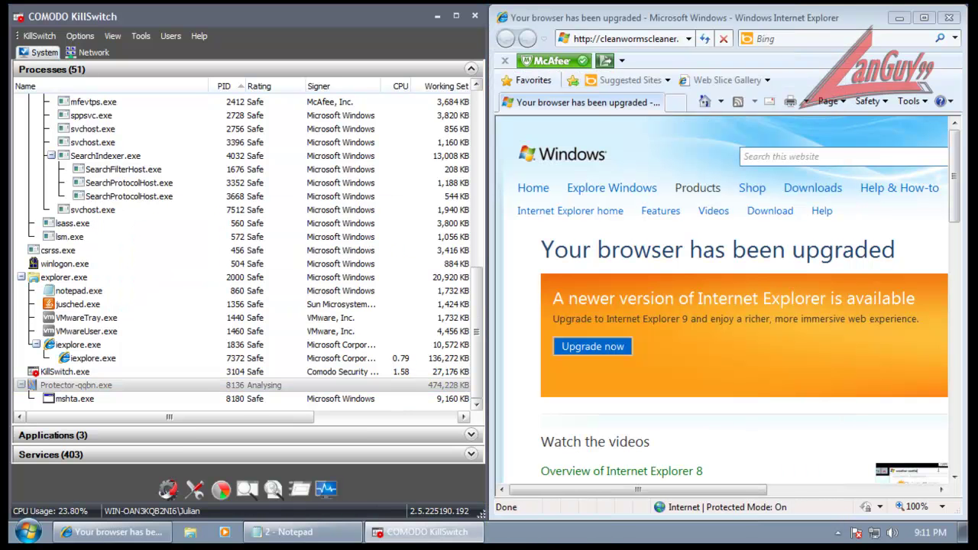
pyautogui.click(134, 534)
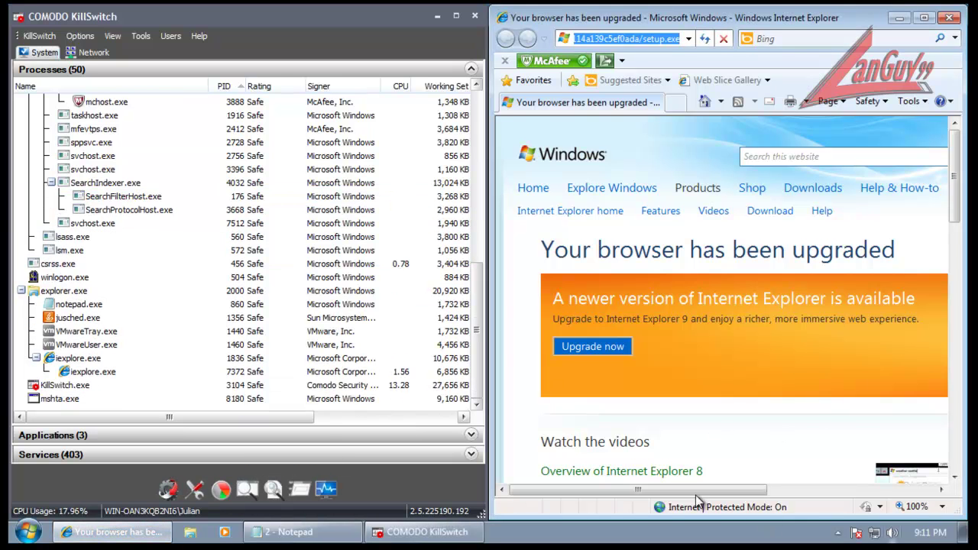
pyautogui.click(838, 533)
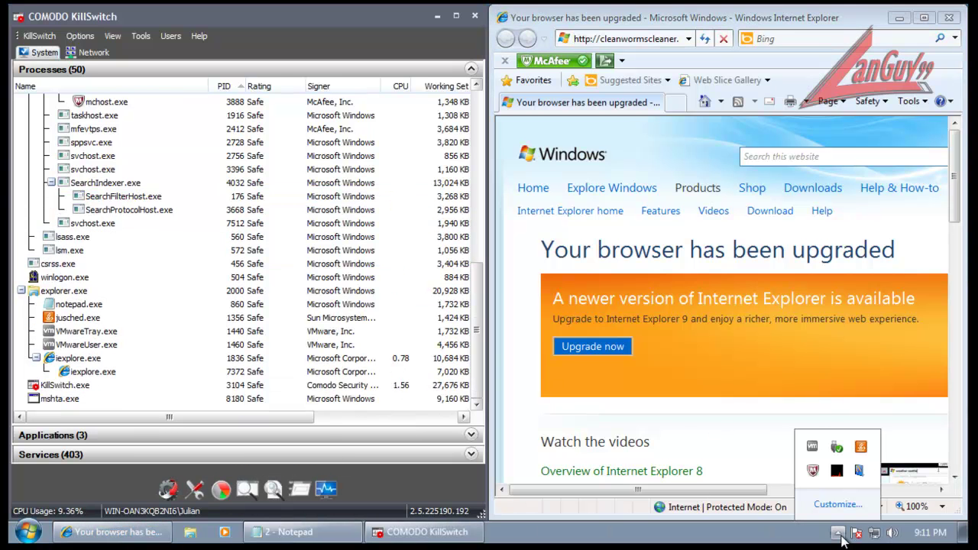
pyautogui.click(838, 532)
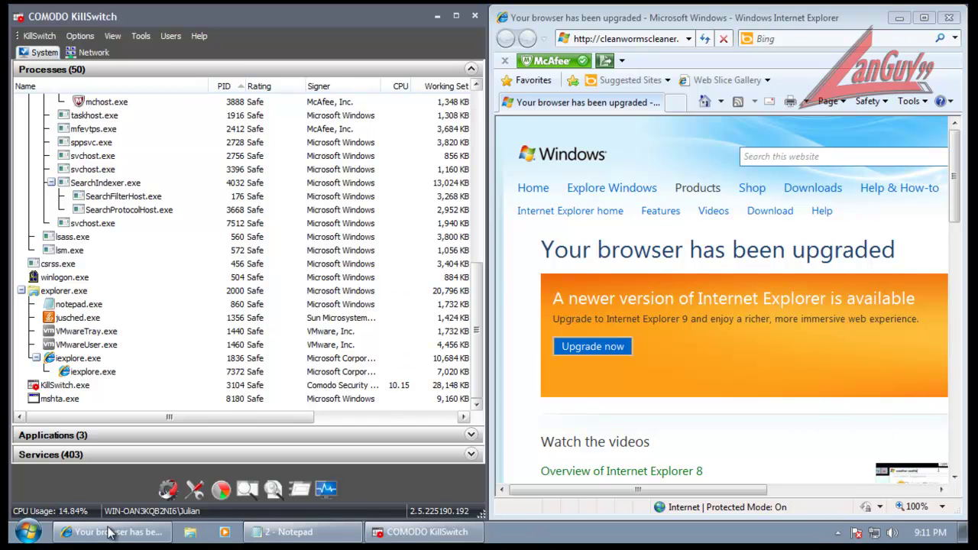
pyautogui.click(310, 532)
pyautogui.moveTo(347, 143); pyautogui.dragTo(67, 138)
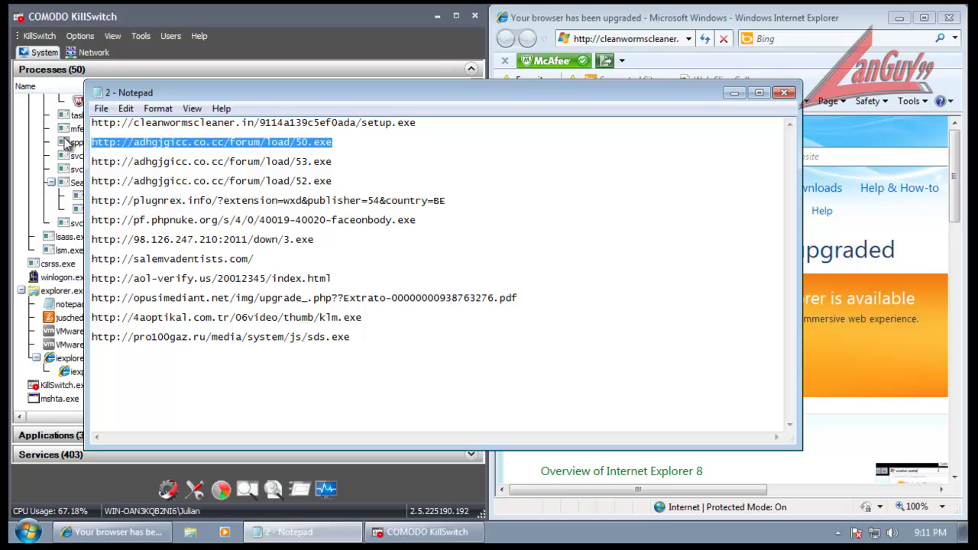
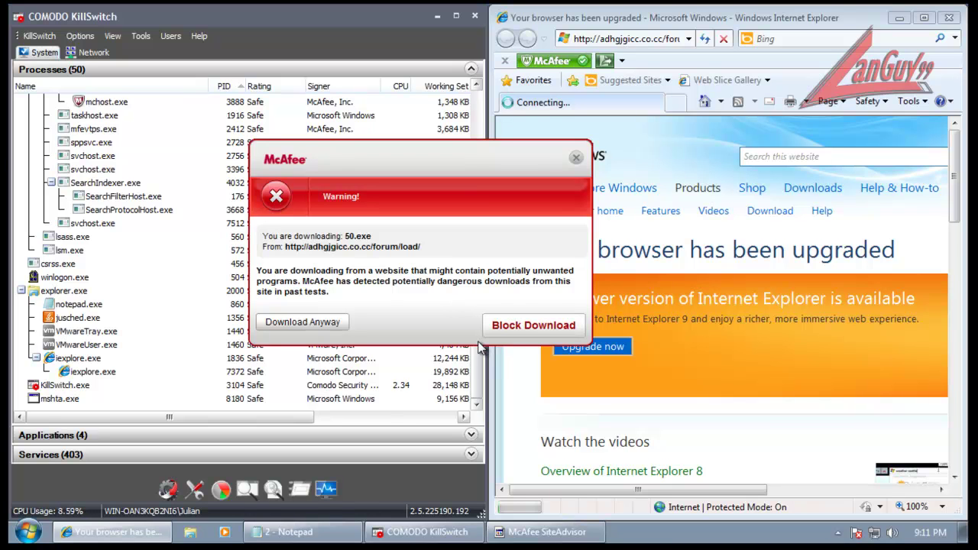
pyautogui.click(534, 325)
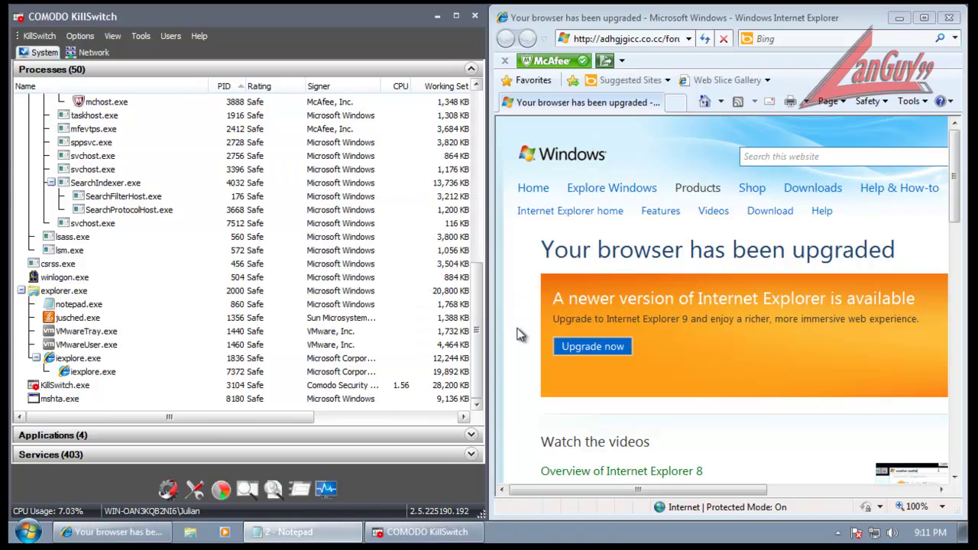
pyautogui.click(321, 537)
pyautogui.moveTo(333, 162); pyautogui.dragTo(57, 155)
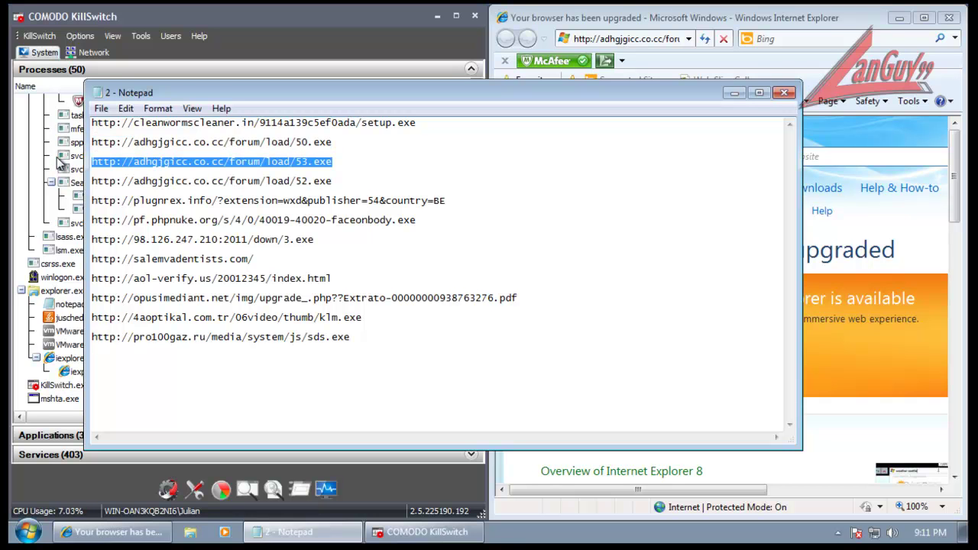
pyautogui.click(390, 15)
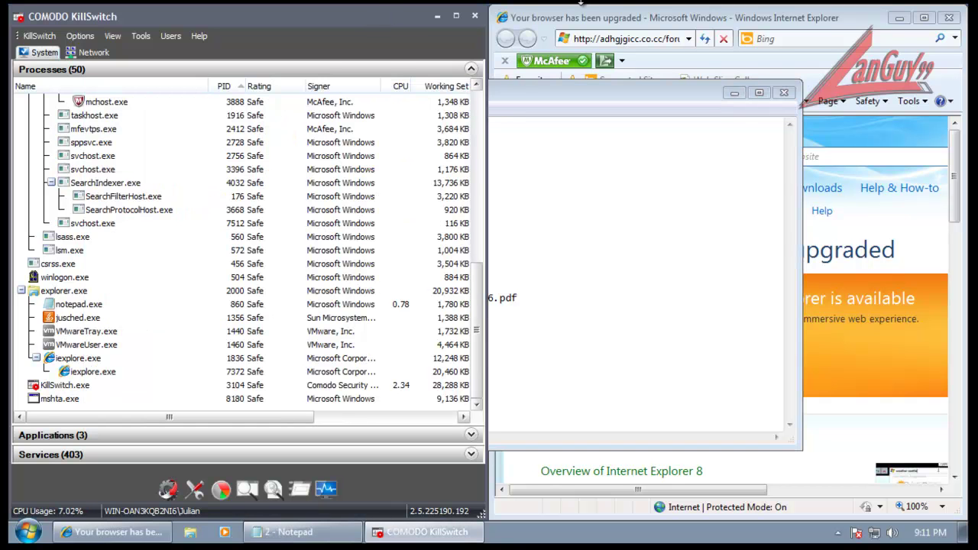
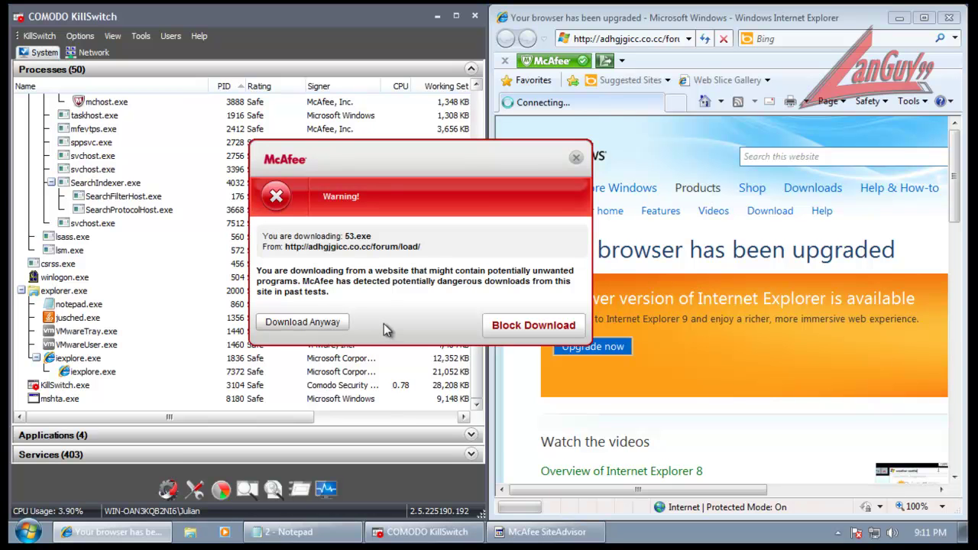
pyautogui.click(325, 326)
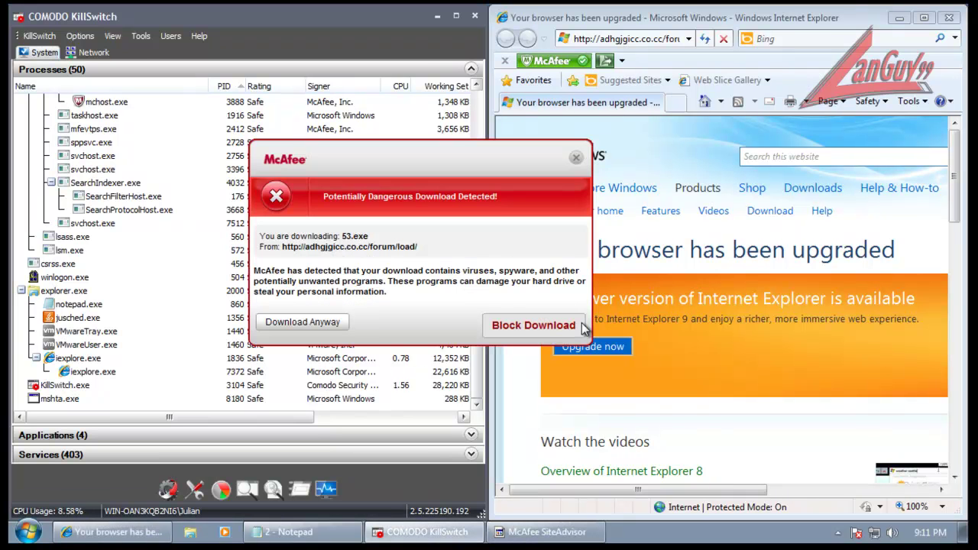
pyautogui.click(345, 325)
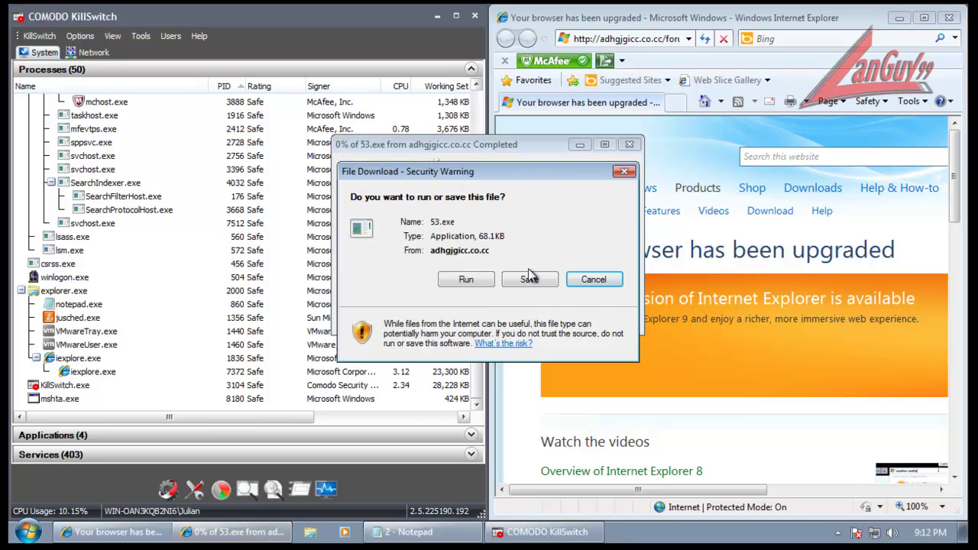
# - Save the downloaded application to the Desktop as 53
pyautogui.click(530, 279)
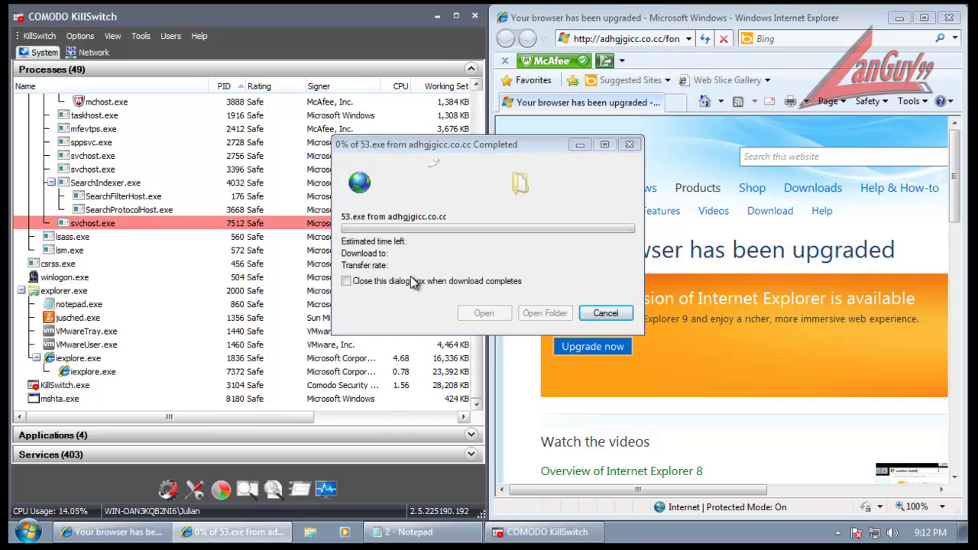
pyautogui.click(391, 240)
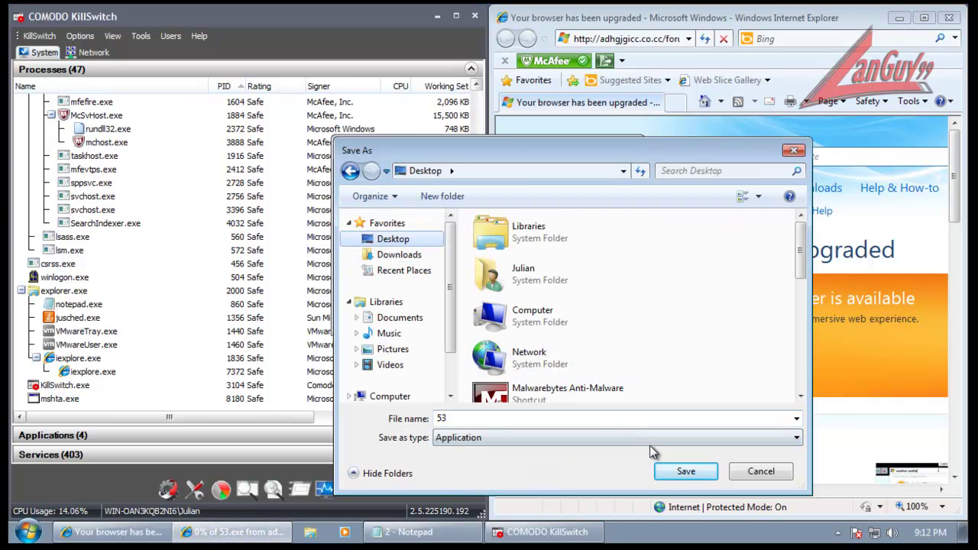
pyautogui.click(684, 472)
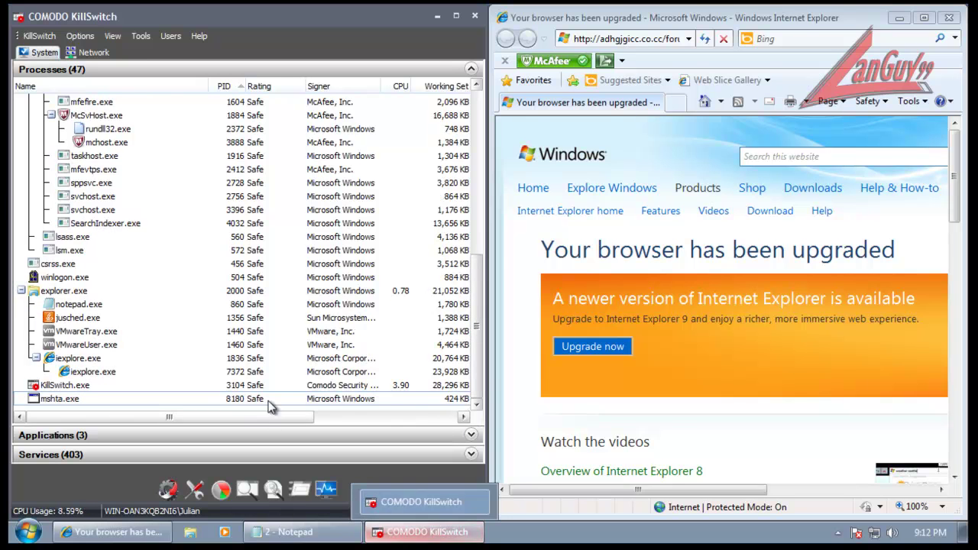
# - Kill the mshta.exe process, minimize KillSwitch and cancel the Program Compatibility Assistant prompt about setup[1].exe
pyautogui.rightClick(317, 399)
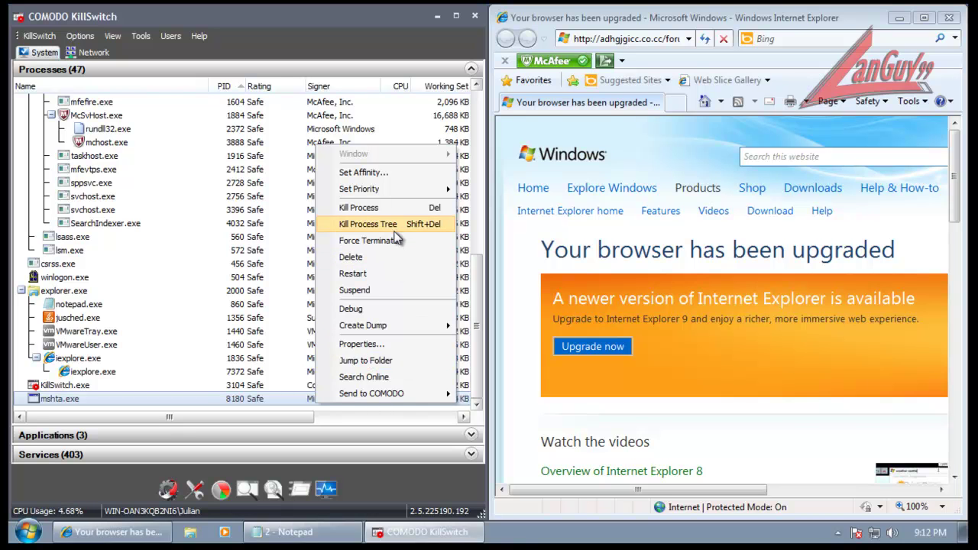
pyautogui.click(398, 207)
pyautogui.click(292, 304)
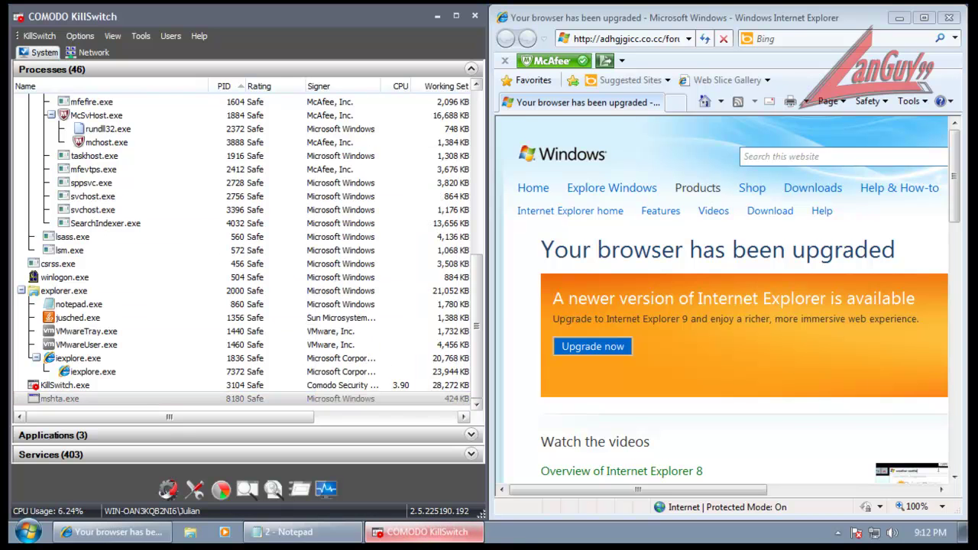
pyautogui.click(444, 538)
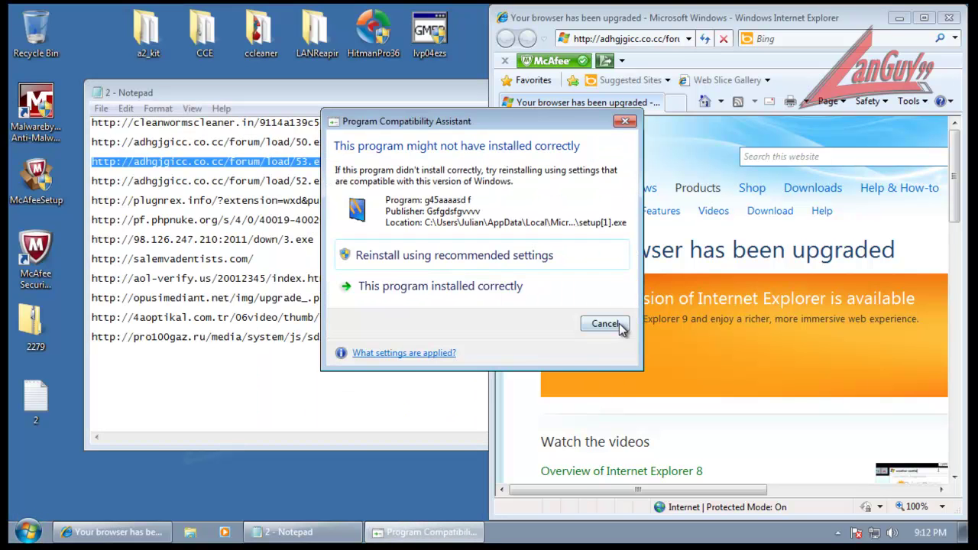
pyautogui.click(603, 324)
# - Refresh the desktop and clear the Notepad and Internet Explorer windows away to look for the saved 53.exe
pyautogui.moveTo(203, 85); pyautogui.dragTo(373, 155)
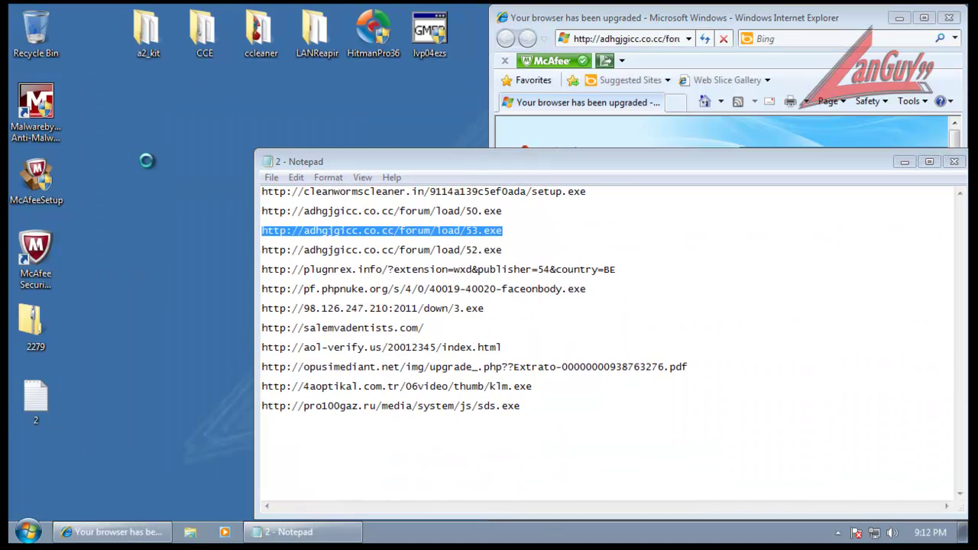
pyautogui.rightClick(139, 148)
pyautogui.click(174, 187)
pyautogui.moveTo(382, 166); pyautogui.dragTo(267, 115)
pyautogui.click(900, 17)
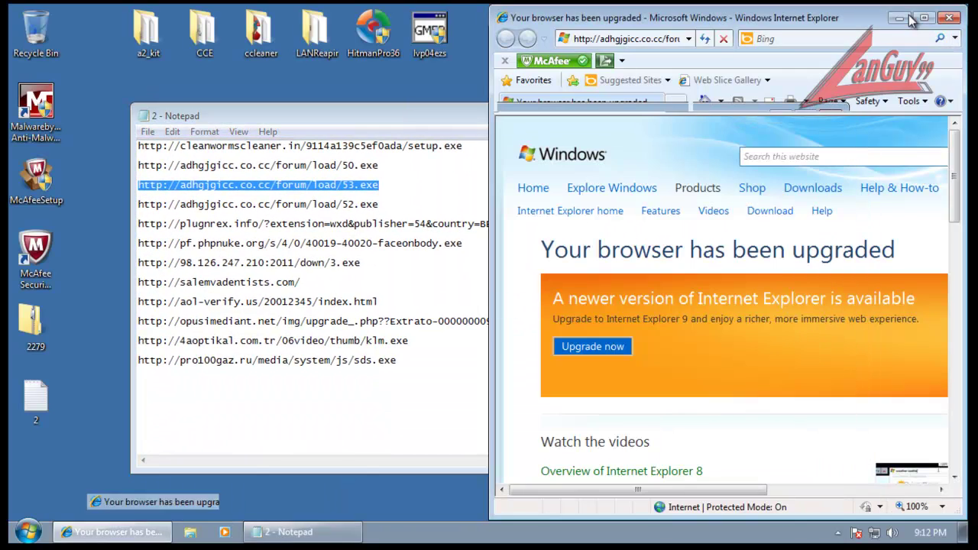
pyautogui.moveTo(687, 120); pyautogui.dragTo(704, 104)
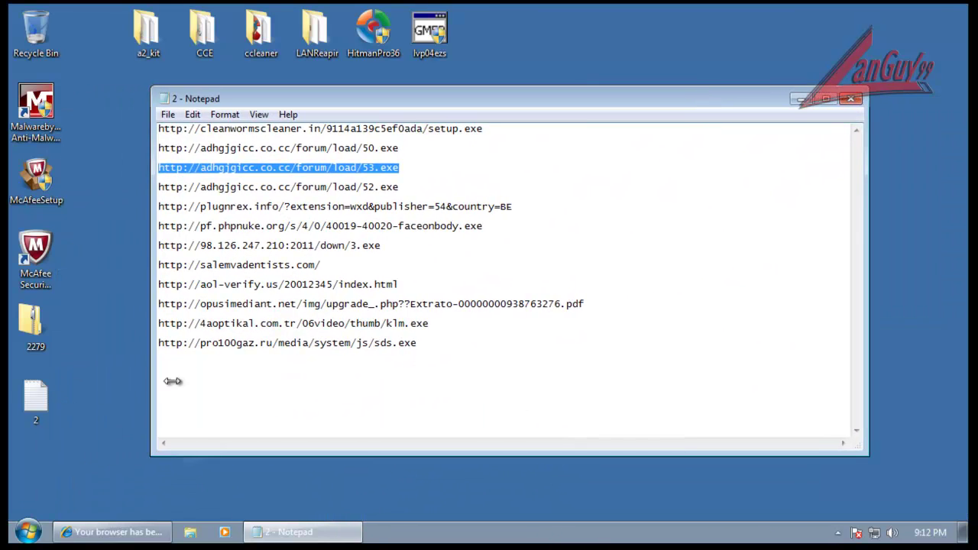
# - Restore Internet Explorer and KillSwitch, and check the end of the process list for new processes
pyautogui.click(114, 532)
pyautogui.click(836, 532)
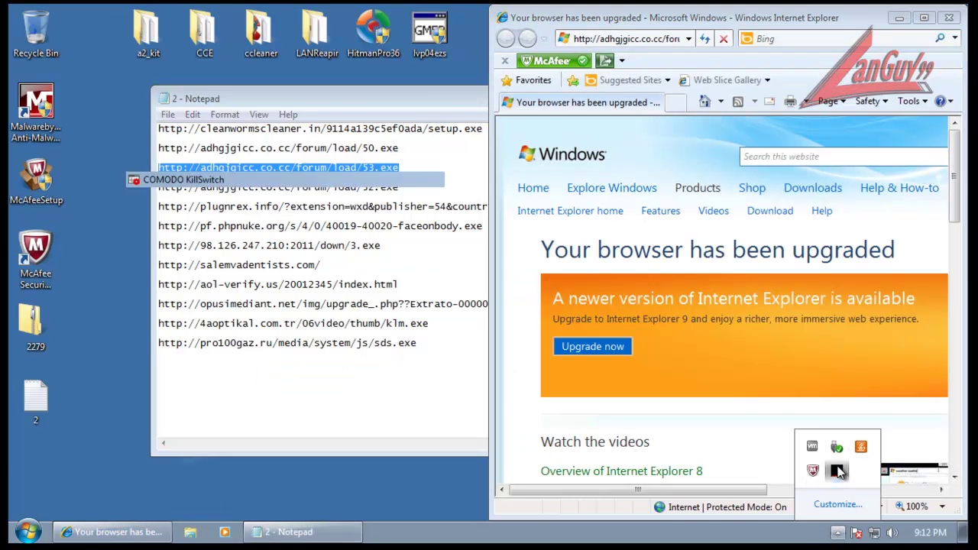
pyautogui.click(837, 471)
pyautogui.moveTo(480, 354); pyautogui.dragTo(469, 407)
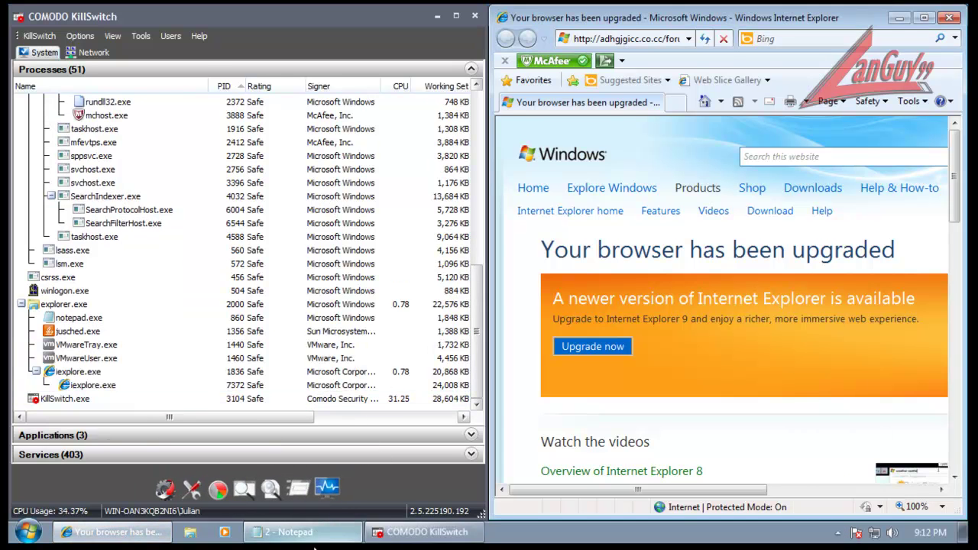
pyautogui.click(286, 531)
pyautogui.moveTo(528, 208); pyautogui.dragTo(136, 201)
pyautogui.hotkey('ctrl', 'c')
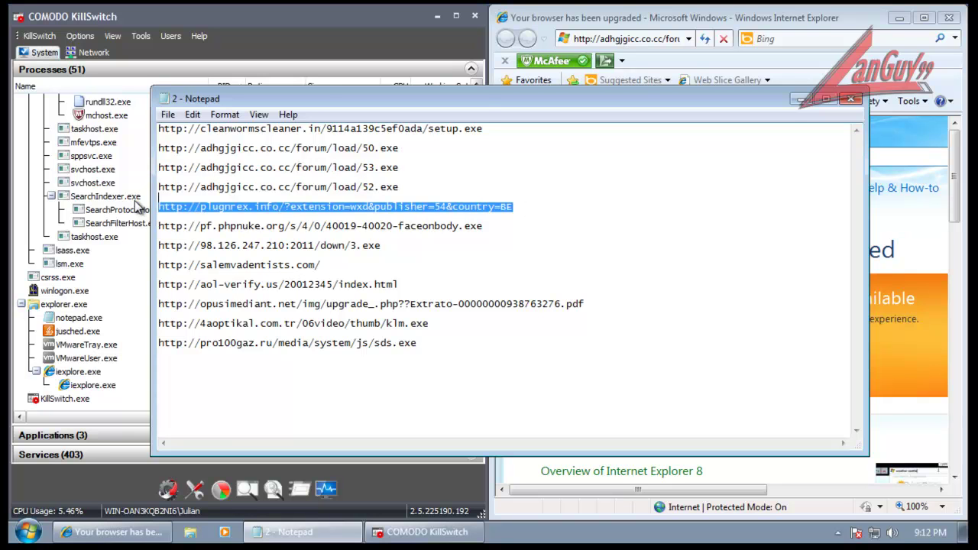
pyautogui.click(402, 24)
pyautogui.click(608, 40)
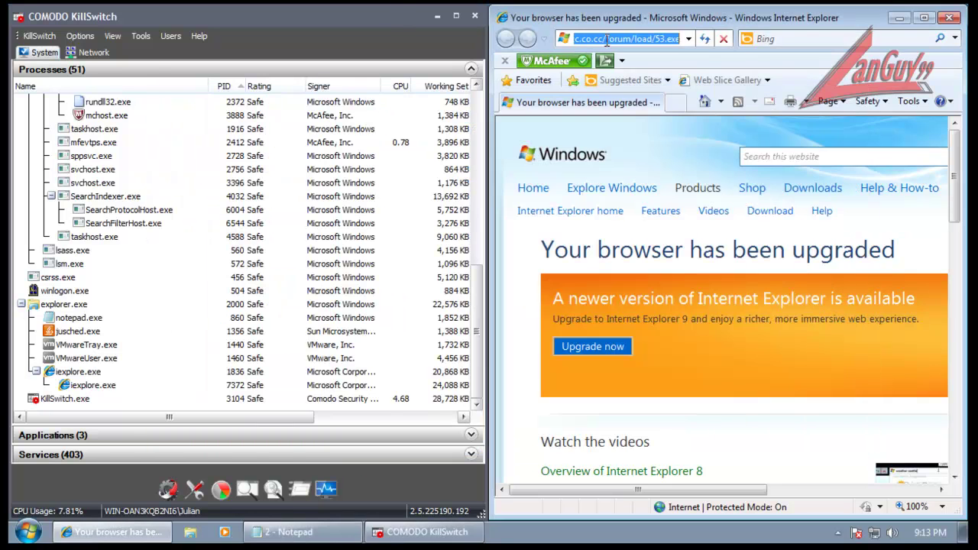
pyautogui.hotkey('ctrl', 'v')
pyautogui.press('Return')
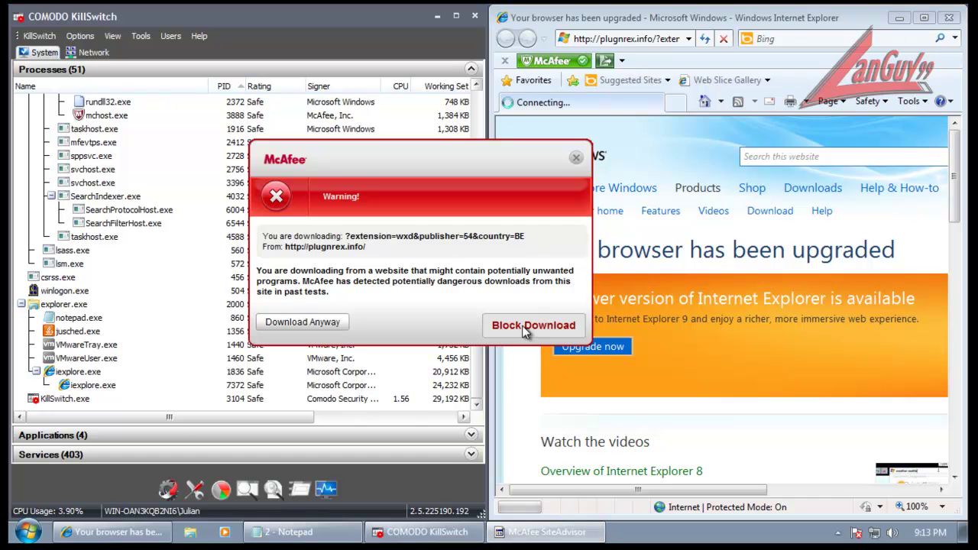
# - Allow the plugnrex.info download despite McAfee's warning and save 4fe7c92004541.exe to the Desktop
pyautogui.click(344, 327)
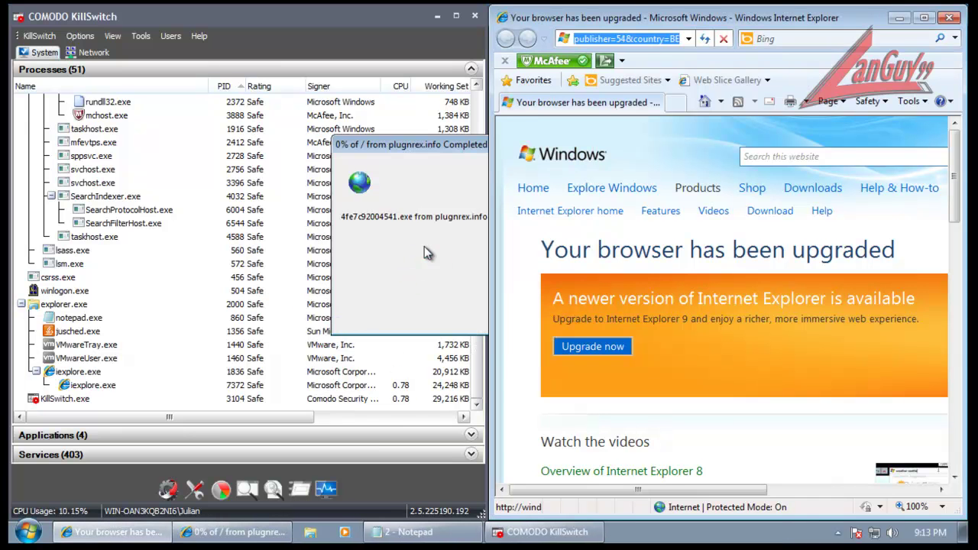
pyautogui.click(529, 280)
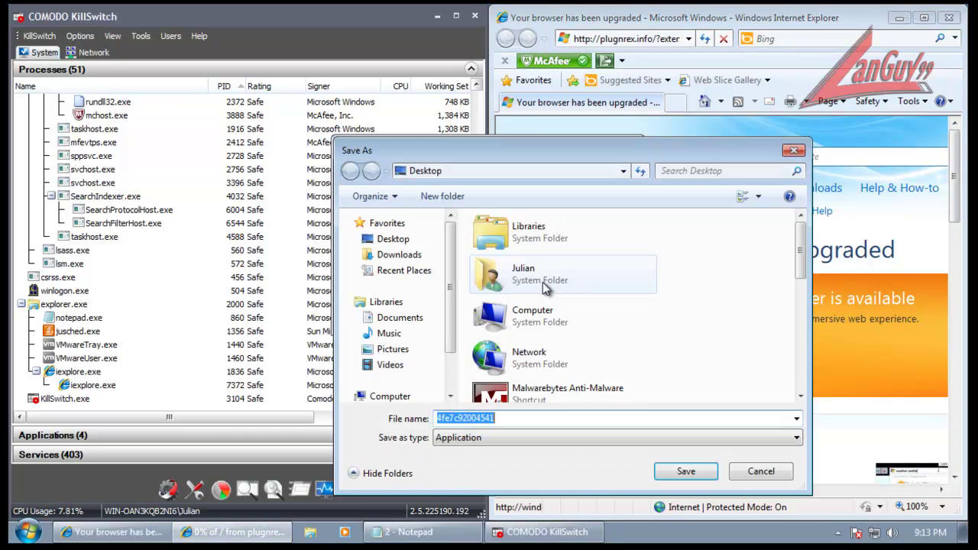
pyautogui.click(682, 473)
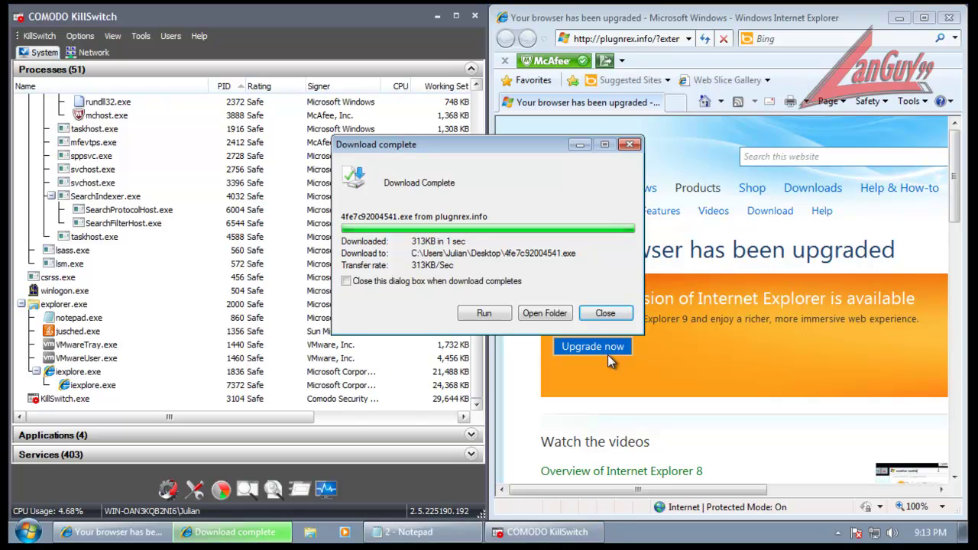
# - Minimize KillSwitch to reveal the desktop and run the downloaded 4fe7c92004541.exe from the completed download window
pyautogui.click(246, 543)
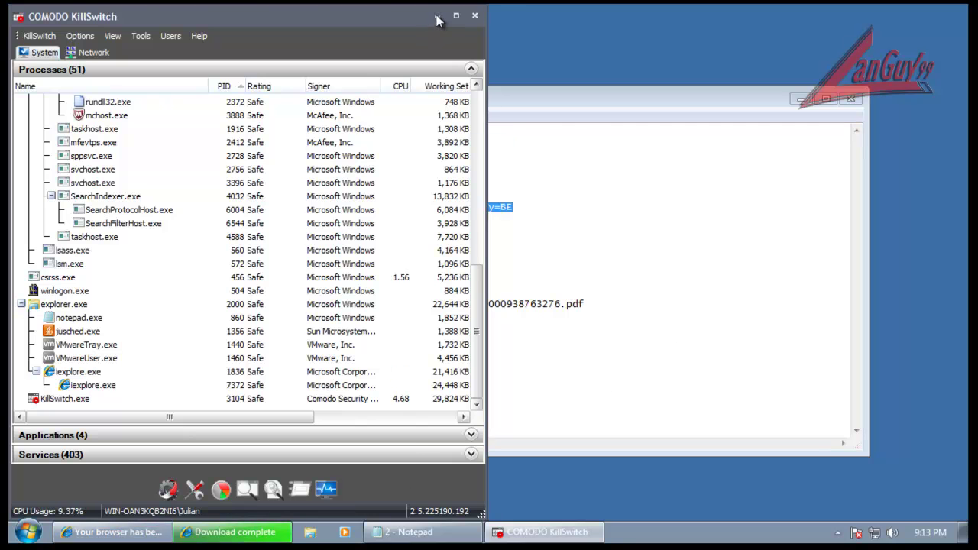
pyautogui.click(437, 19)
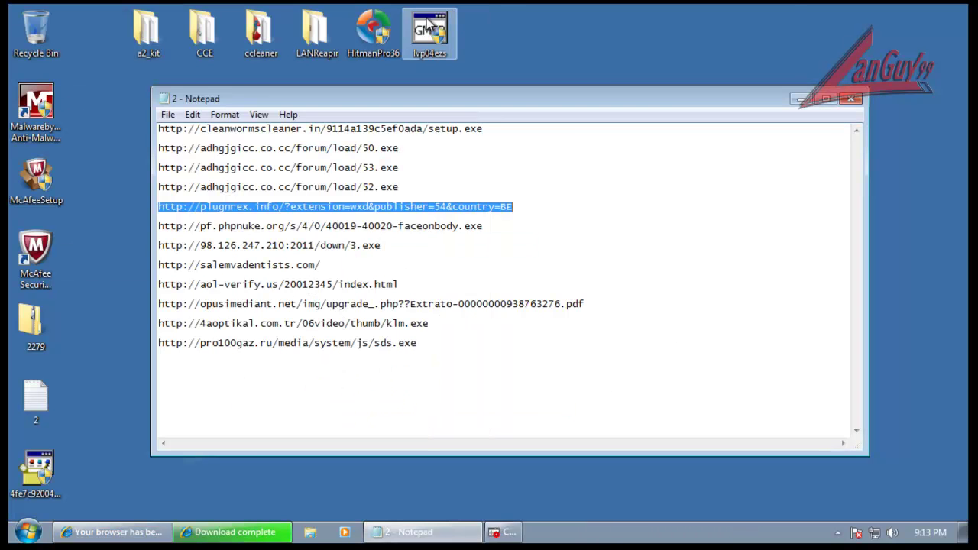
pyautogui.click(279, 547)
pyautogui.click(483, 315)
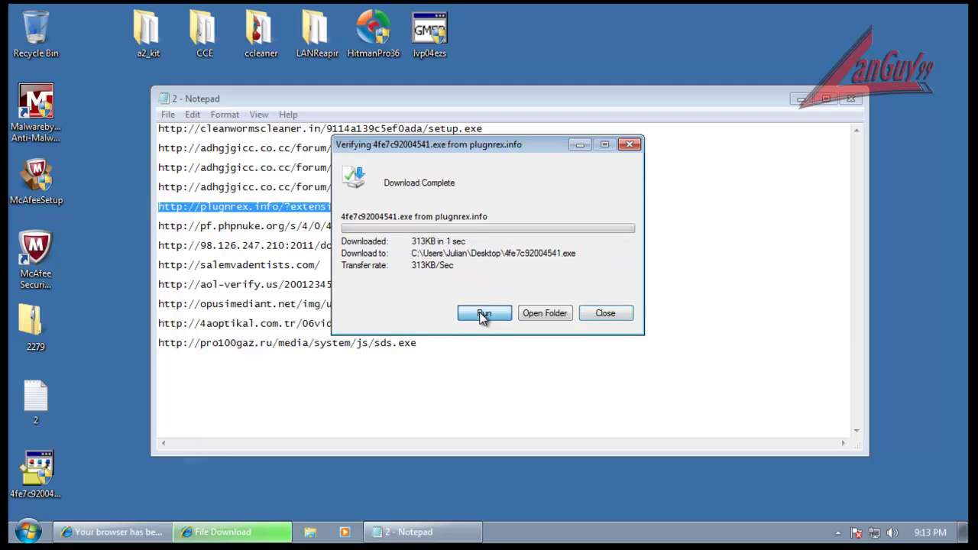
pyautogui.click(533, 234)
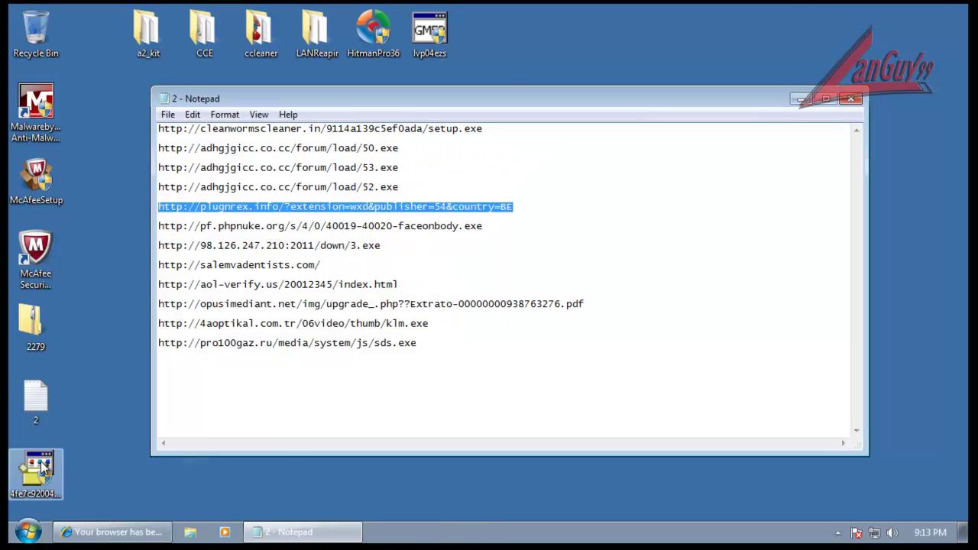
# - Restore KillSwitch, examine the end of the process list for new processes, and return to Internet Explorer
pyautogui.click(838, 534)
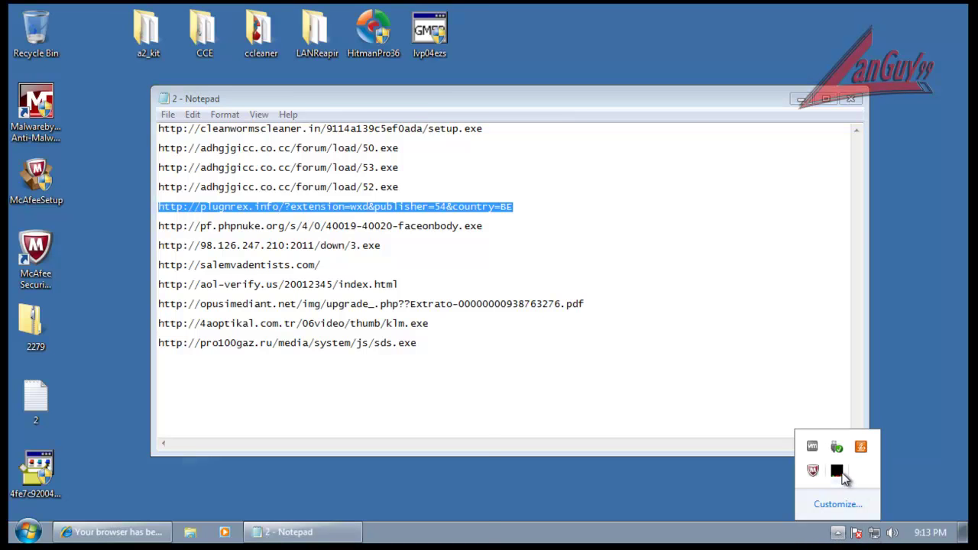
pyautogui.click(838, 472)
pyautogui.scroll(-1, 480, 370)
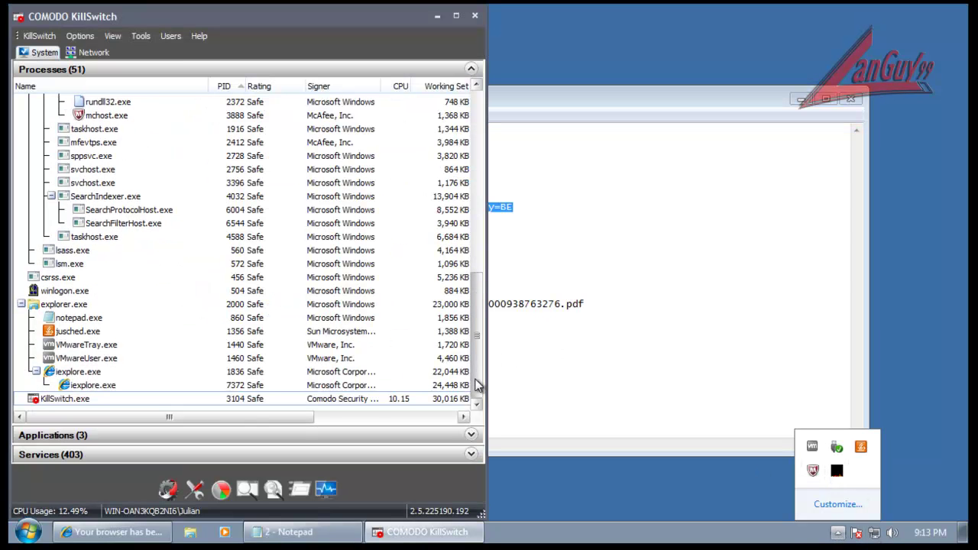
pyautogui.moveTo(478, 399); pyautogui.dragTo(474, 433)
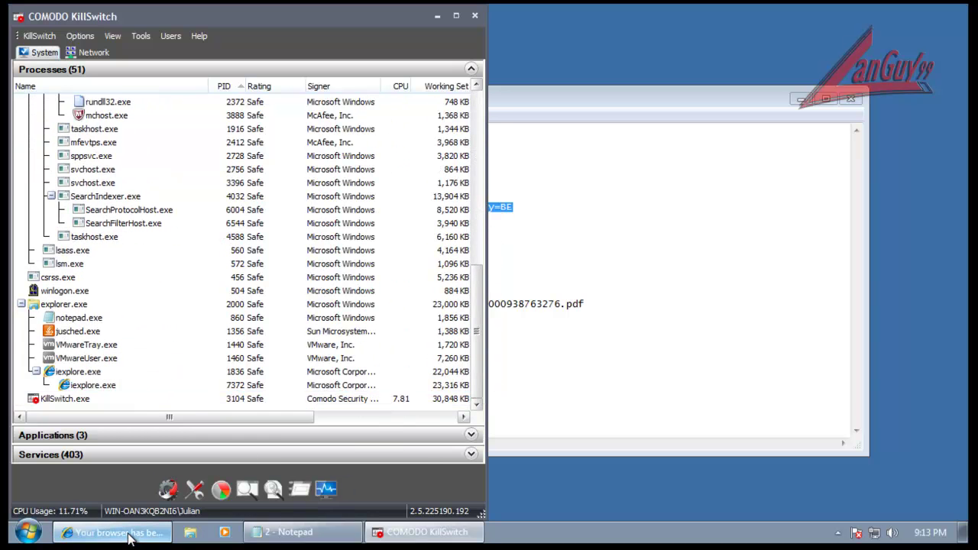
pyautogui.click(115, 532)
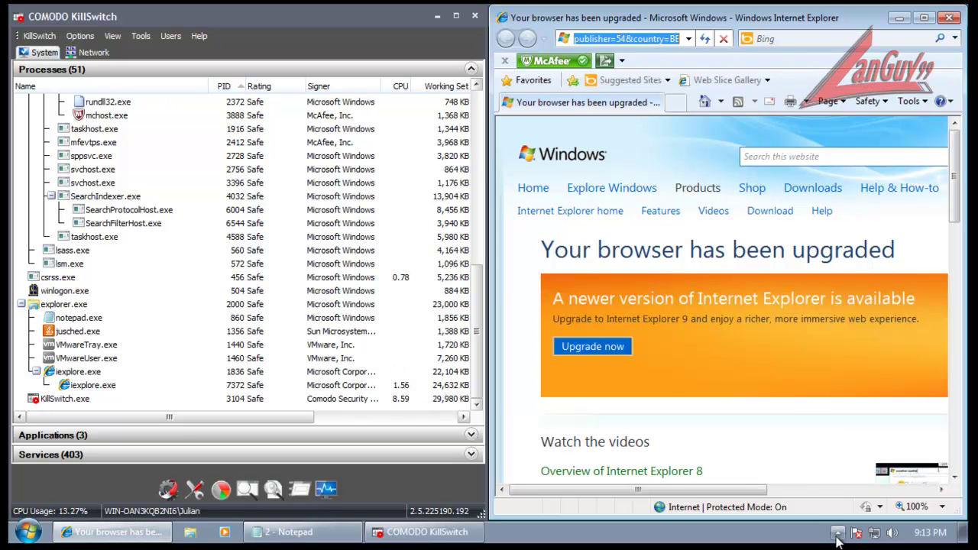
pyautogui.click(345, 533)
pyautogui.click(510, 230)
pyautogui.moveTo(509, 230); pyautogui.dragTo(152, 227)
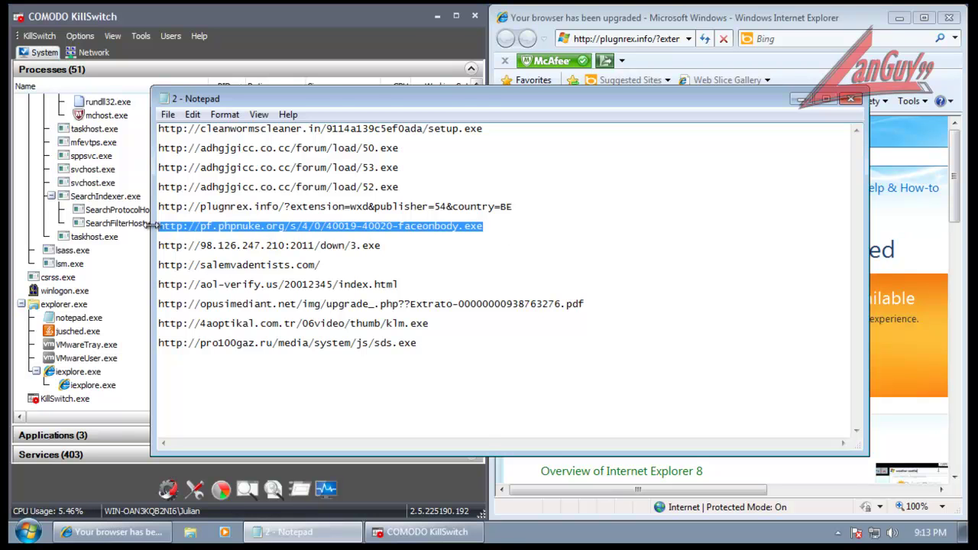
pyautogui.click(402, 21)
pyautogui.click(654, 40)
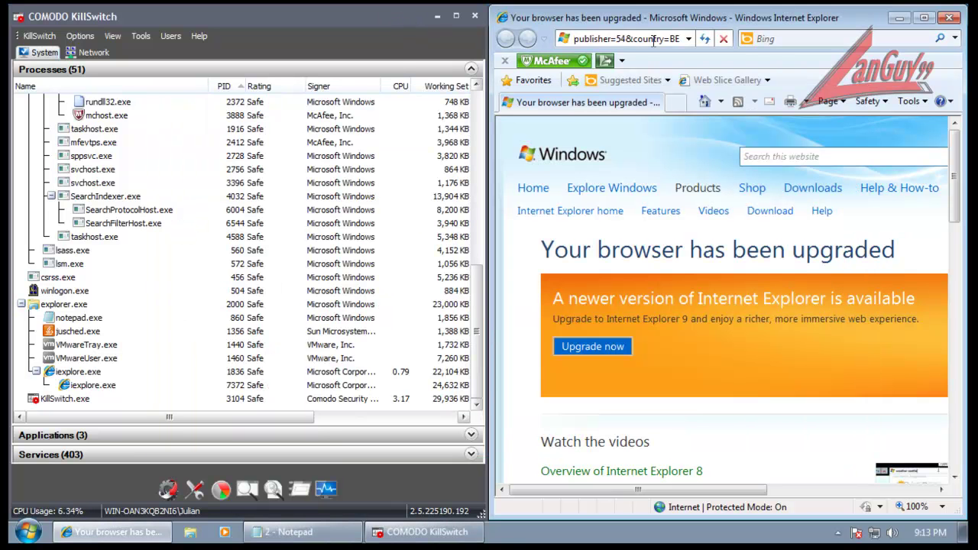
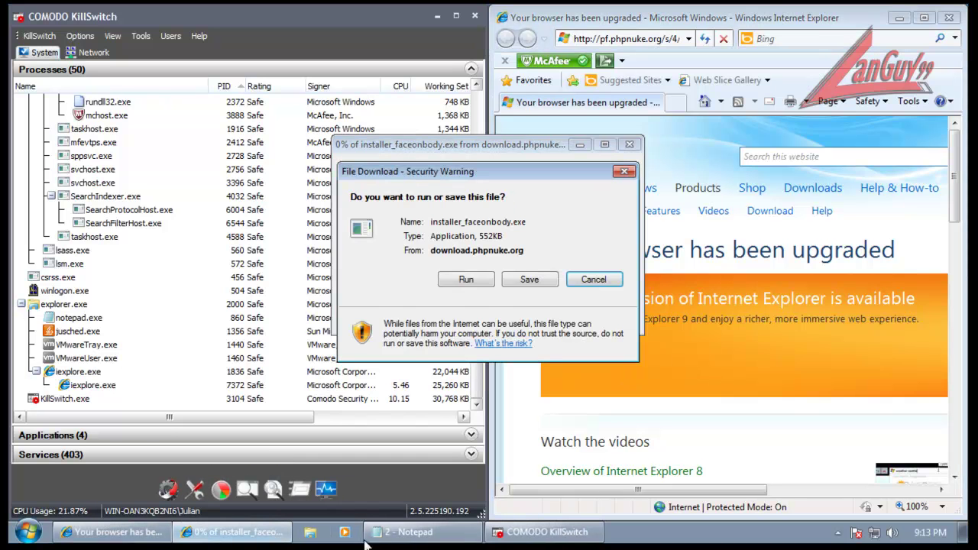
# - Run installer_faceonbody.exe straight from the download prompt and check the end of the KillSwitch process list for it
pyautogui.click(466, 280)
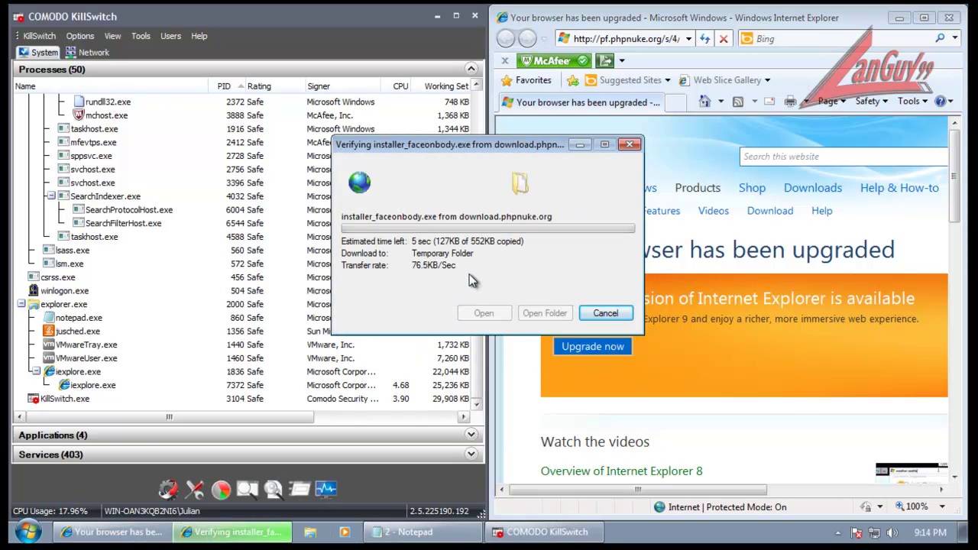
pyautogui.click(527, 207)
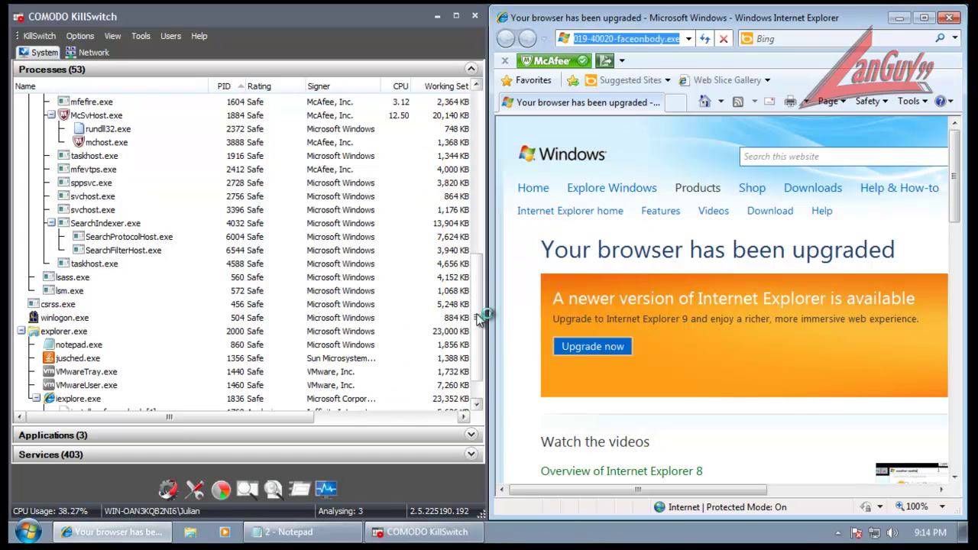
pyautogui.click(476, 427)
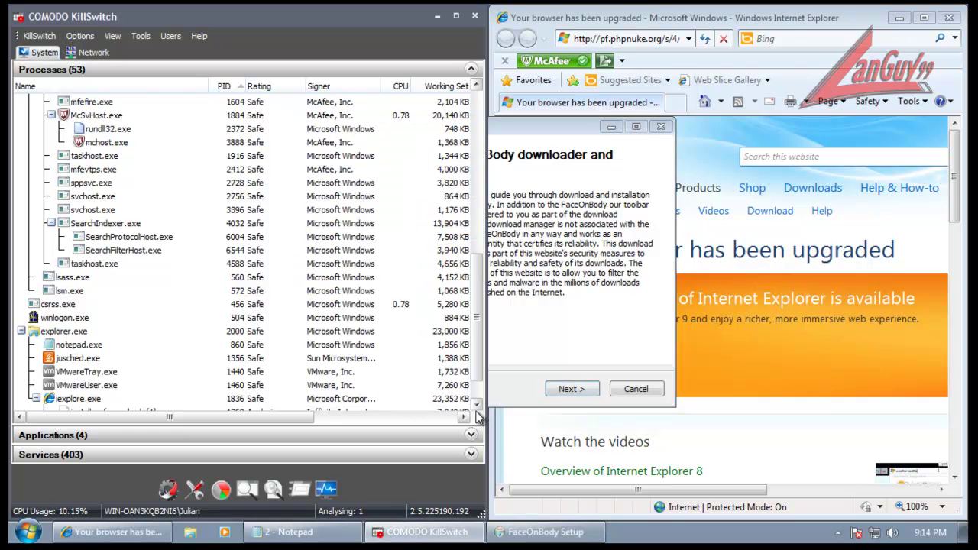
pyautogui.click(477, 404)
# - Bring the FaceOnBody Setup wizard forward, start the installation, and minimize Internet Explorer
pyautogui.click(609, 285)
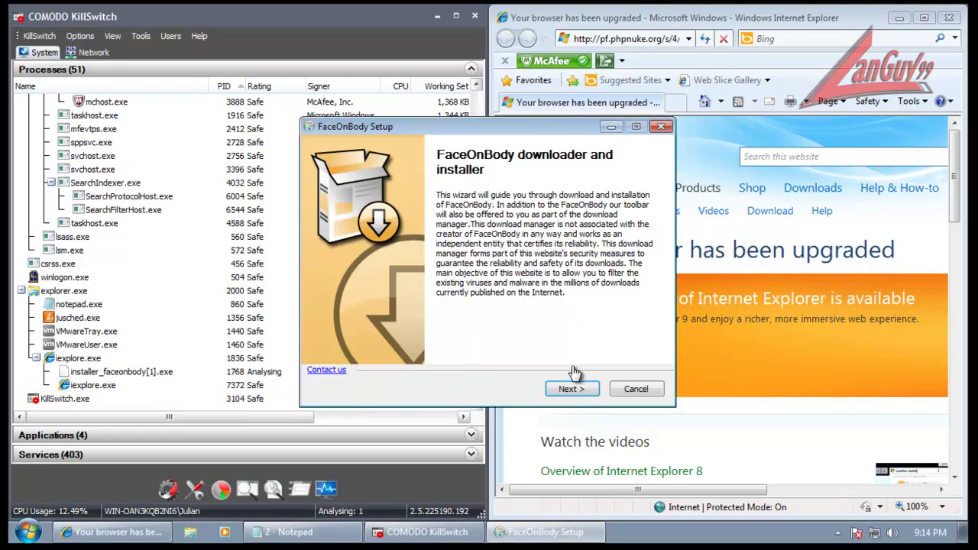
pyautogui.click(571, 389)
pyautogui.click(577, 384)
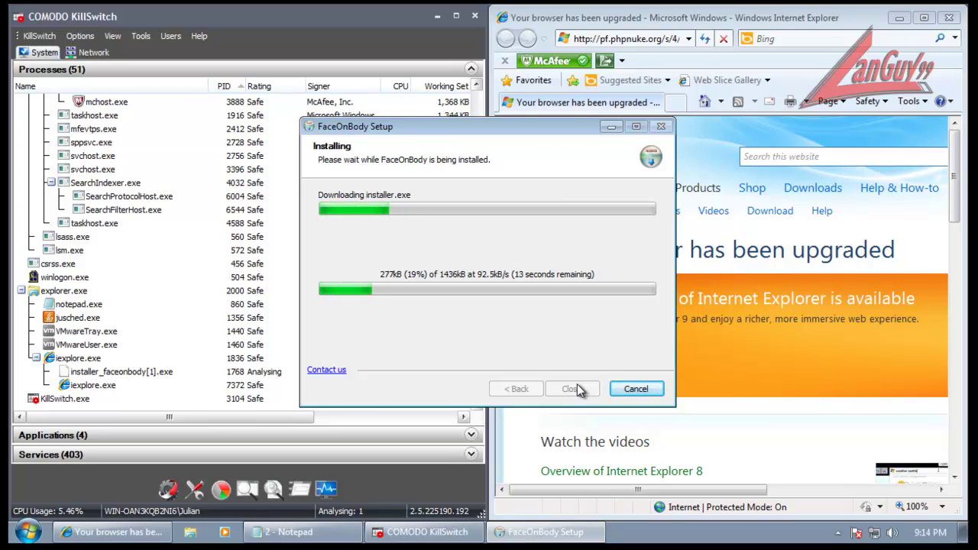
pyautogui.click(137, 534)
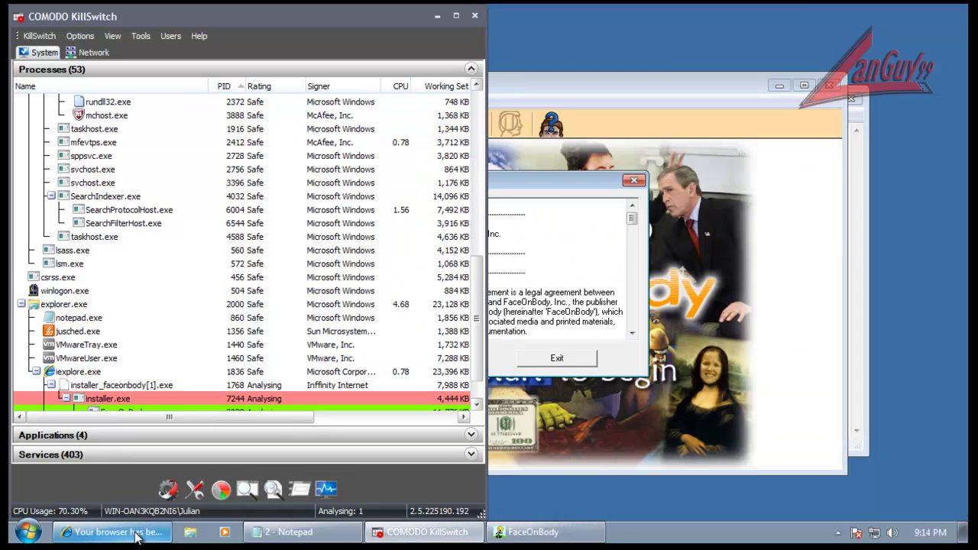
pyautogui.click(138, 535)
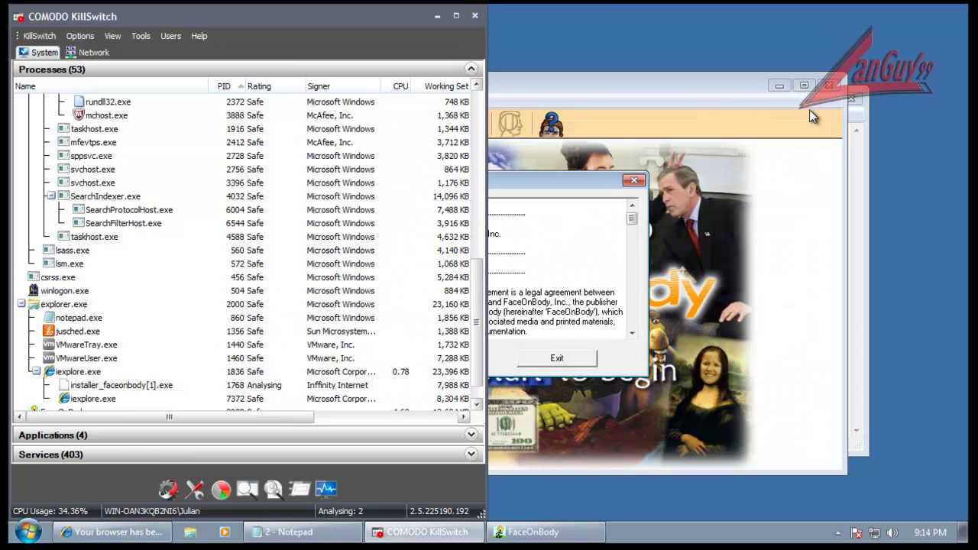
# - Accept the FaceOnBody license agreement and close the FaceOnBody program
pyautogui.click(815, 91)
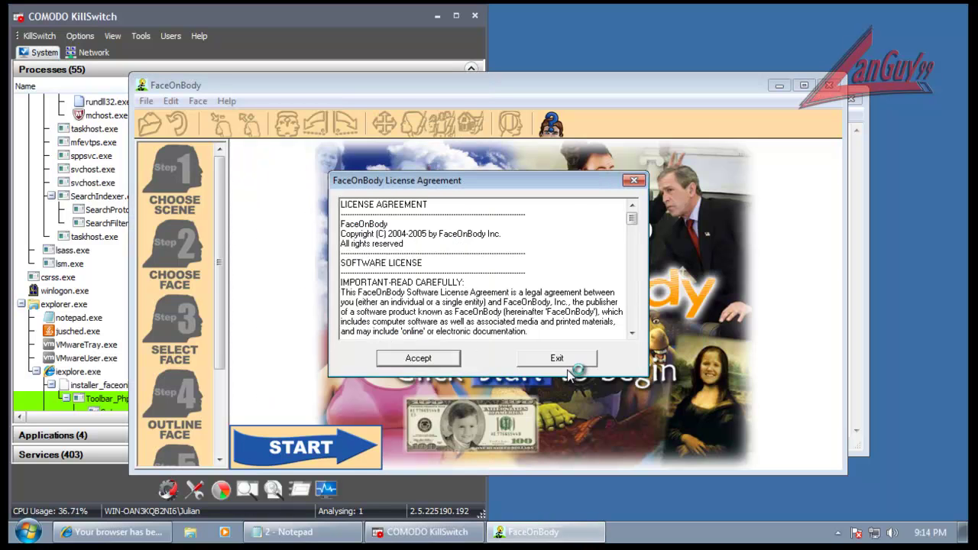
pyautogui.click(436, 358)
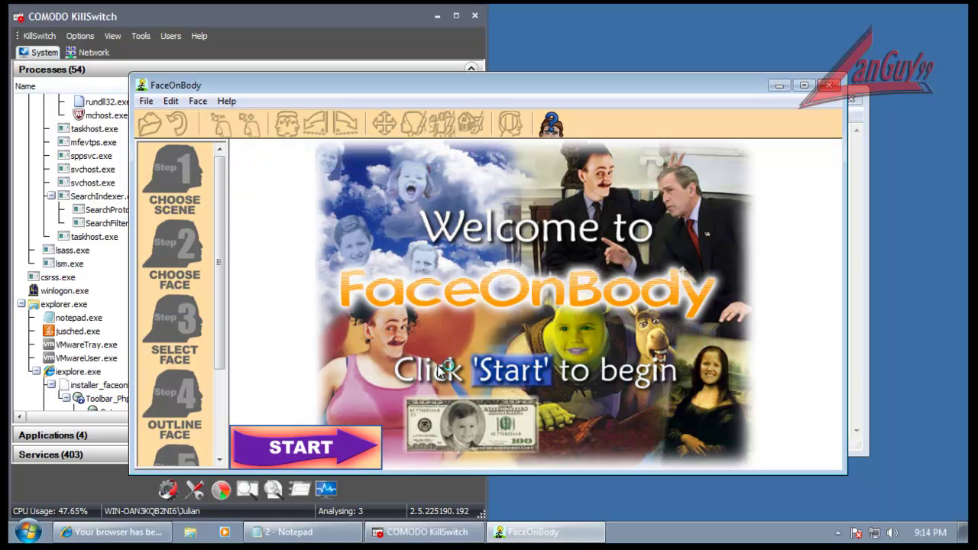
pyautogui.click(861, 107)
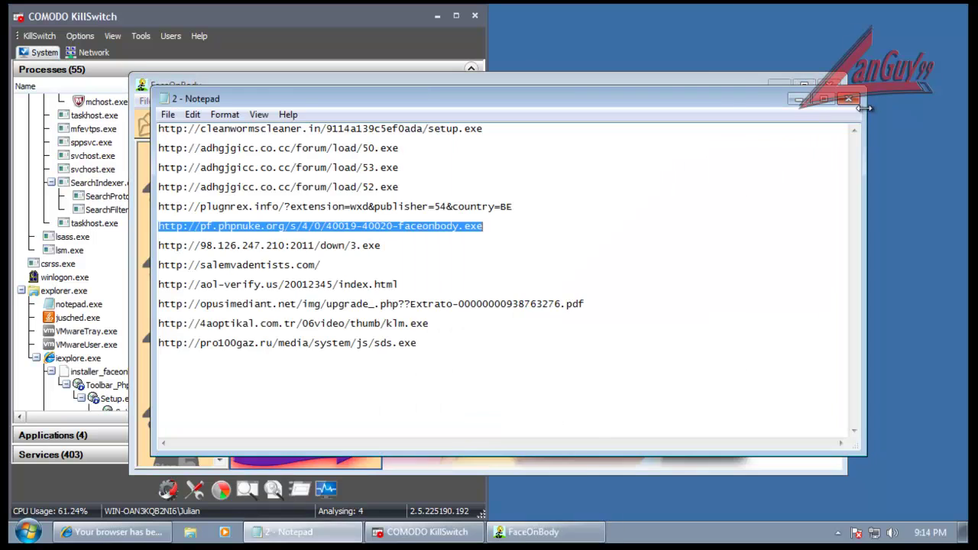
pyautogui.click(726, 84)
pyautogui.click(831, 88)
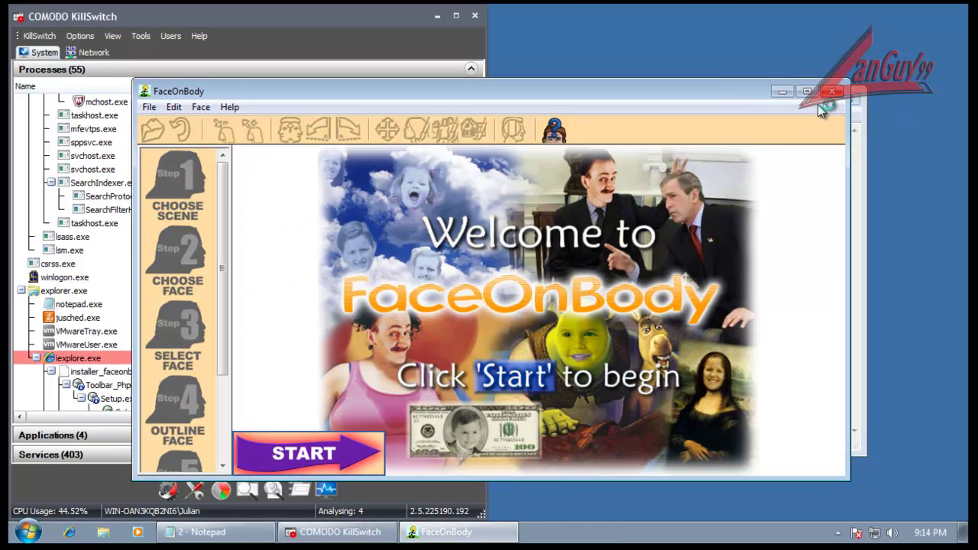
# - Examine the end of the KillSwitch process list for processes started by the FaceOnBody installer
pyautogui.click(117, 428)
pyautogui.scroll(-3, 479, 367)
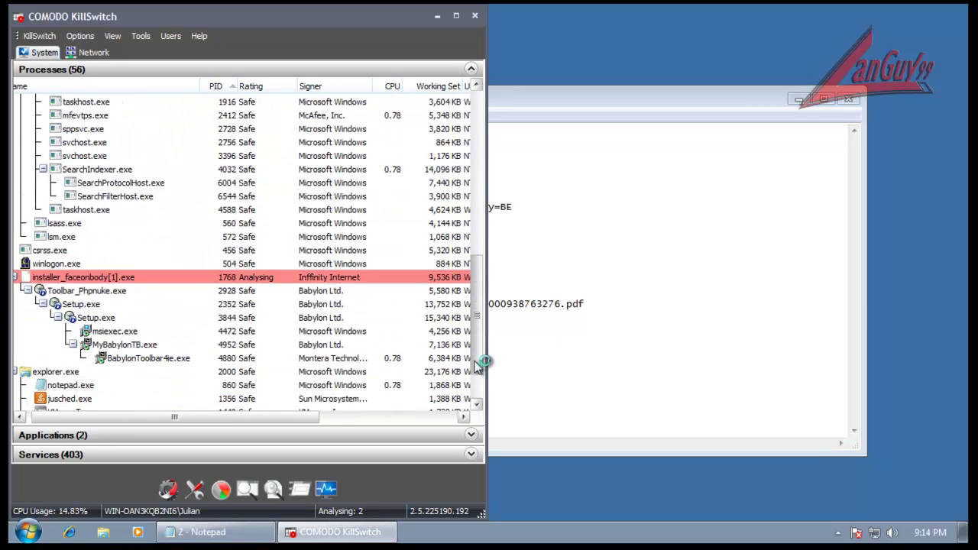
pyautogui.scroll(-2, 214, 337)
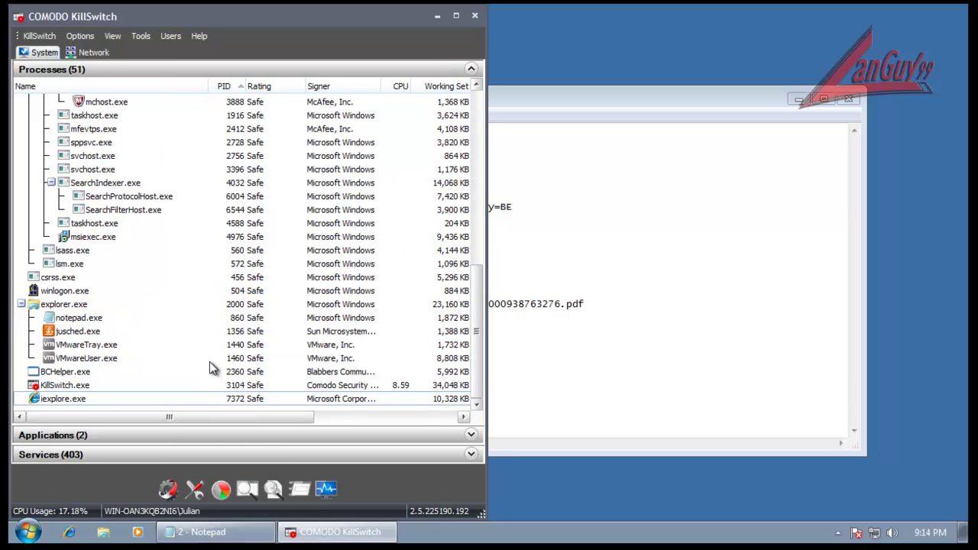
pyautogui.click(77, 386)
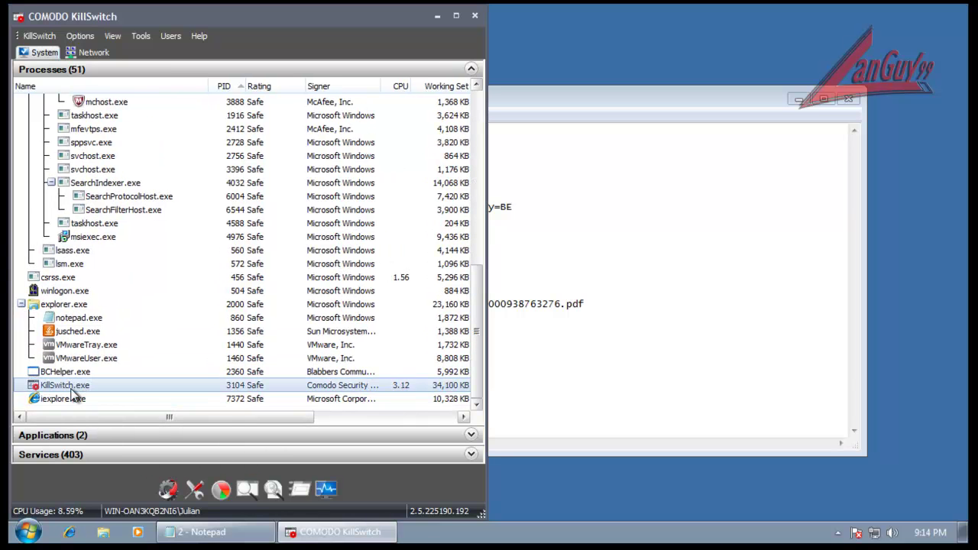
# - Launch a new Internet Explorer window and snap it beside KillSwitch
pyautogui.click(230, 532)
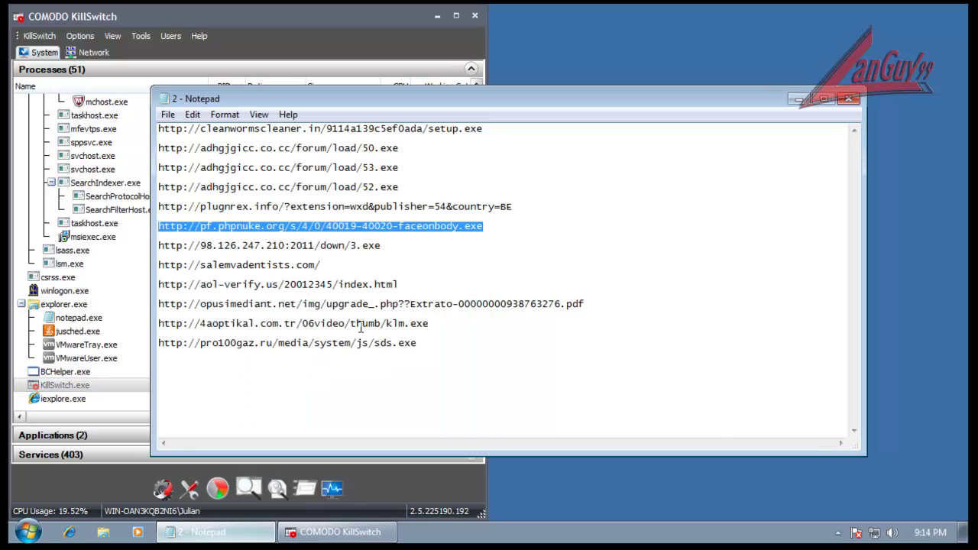
pyautogui.click(70, 535)
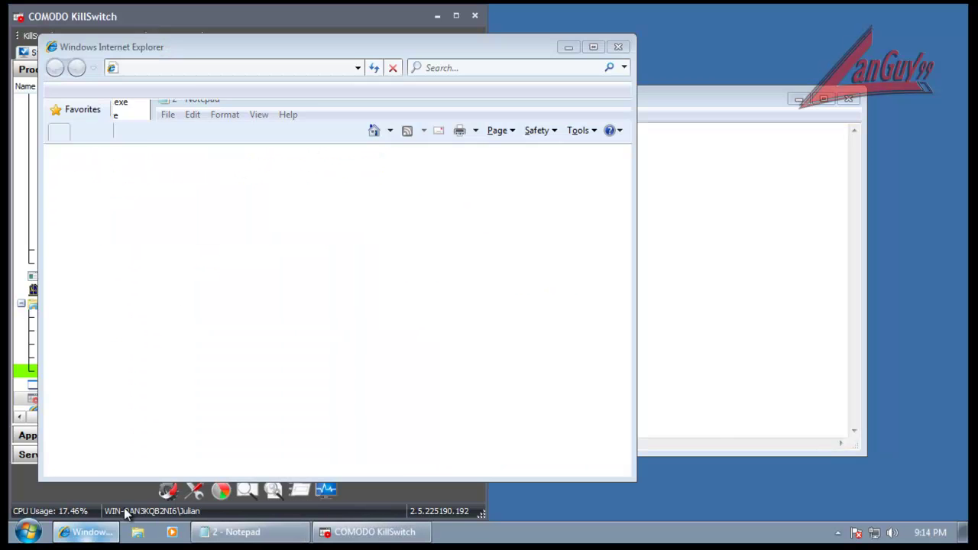
pyautogui.click(460, 301)
pyautogui.moveTo(397, 47); pyautogui.dragTo(977, 112)
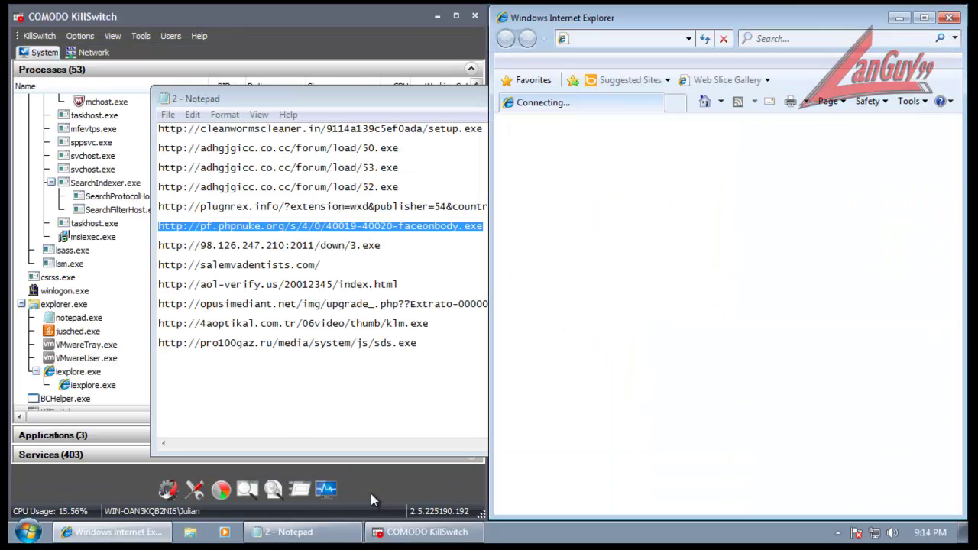
pyautogui.click(298, 532)
pyautogui.moveTo(382, 245); pyautogui.dragTo(120, 244)
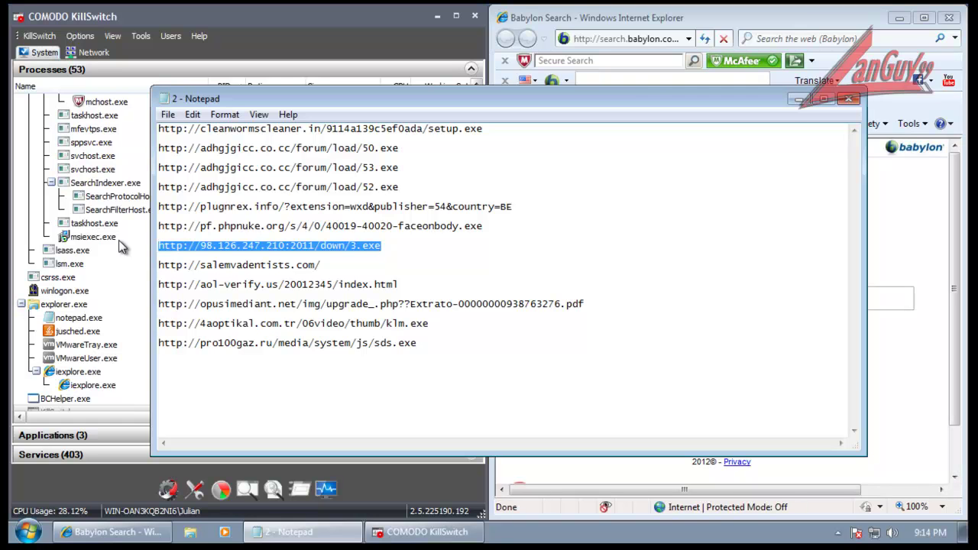
pyautogui.click(798, 100)
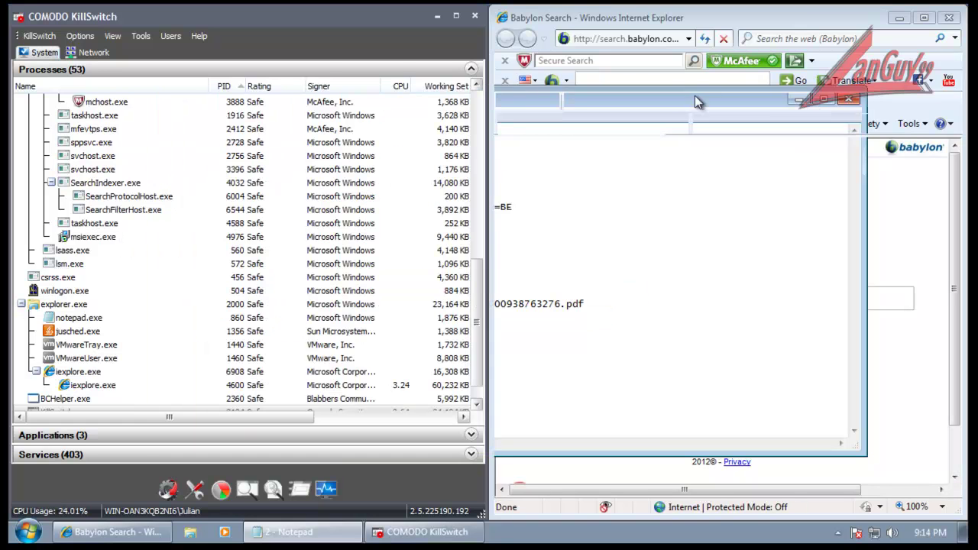
pyautogui.click(505, 81)
pyautogui.click(546, 264)
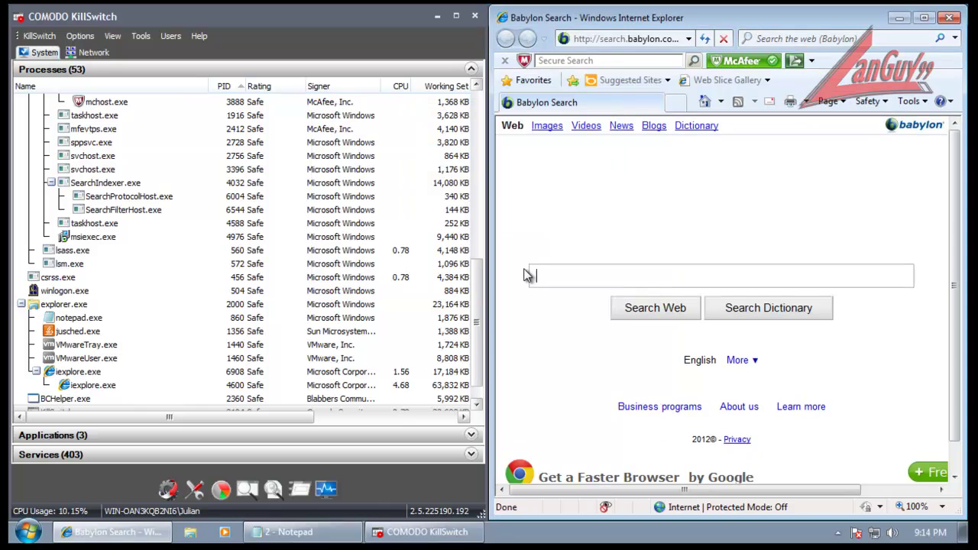
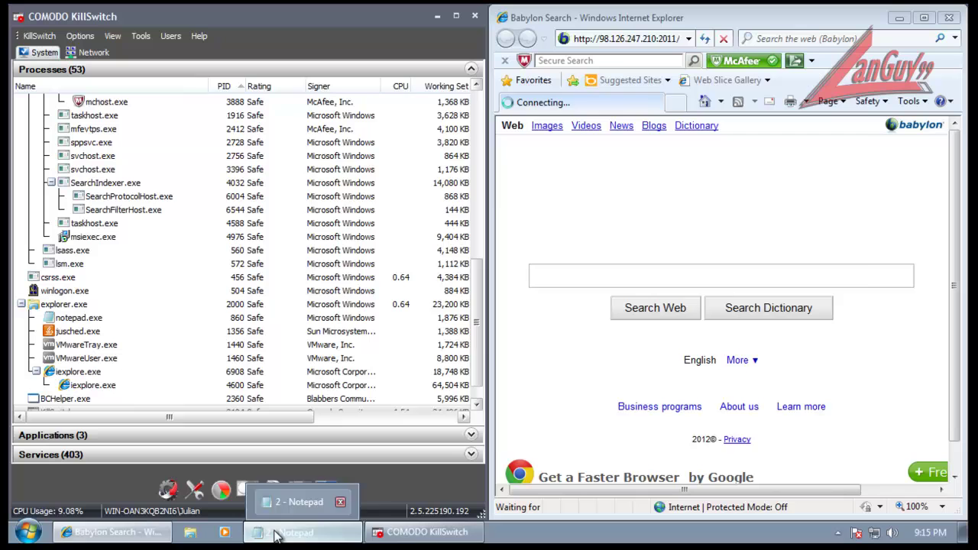
pyautogui.click(275, 532)
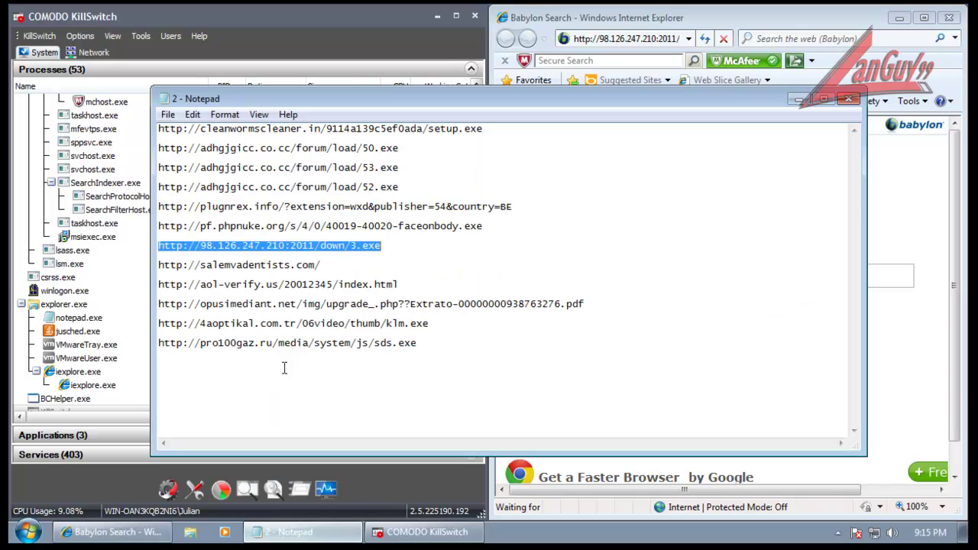
pyautogui.moveTo(321, 265); pyautogui.dragTo(147, 264)
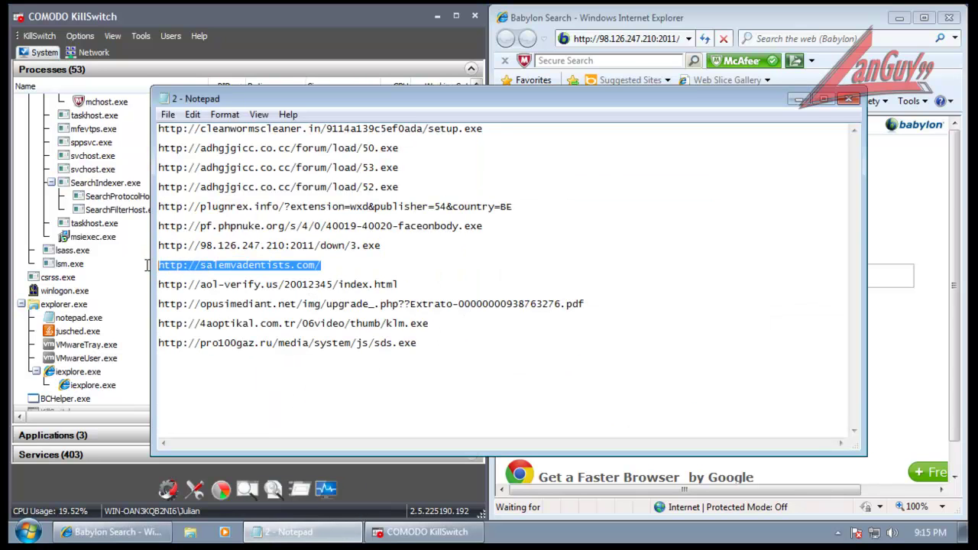
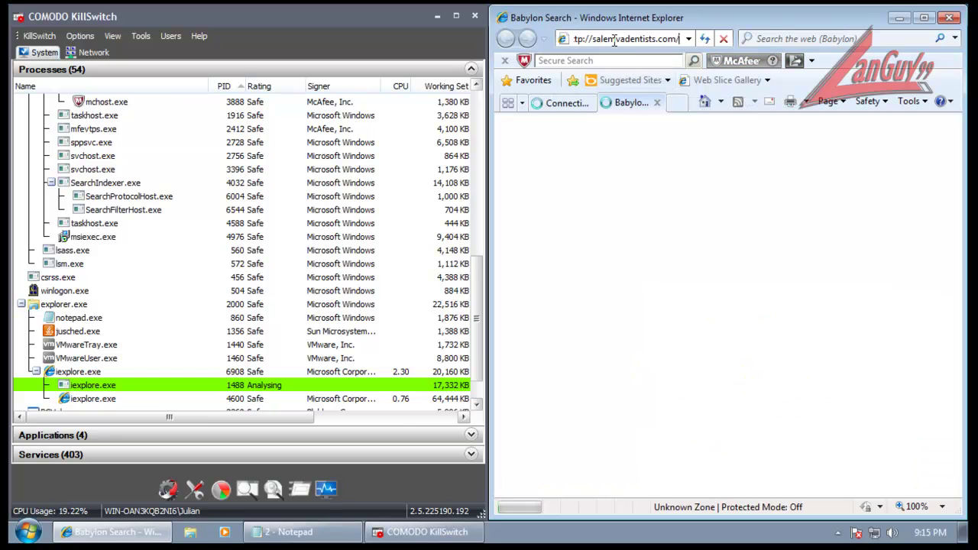
pyautogui.click(630, 40)
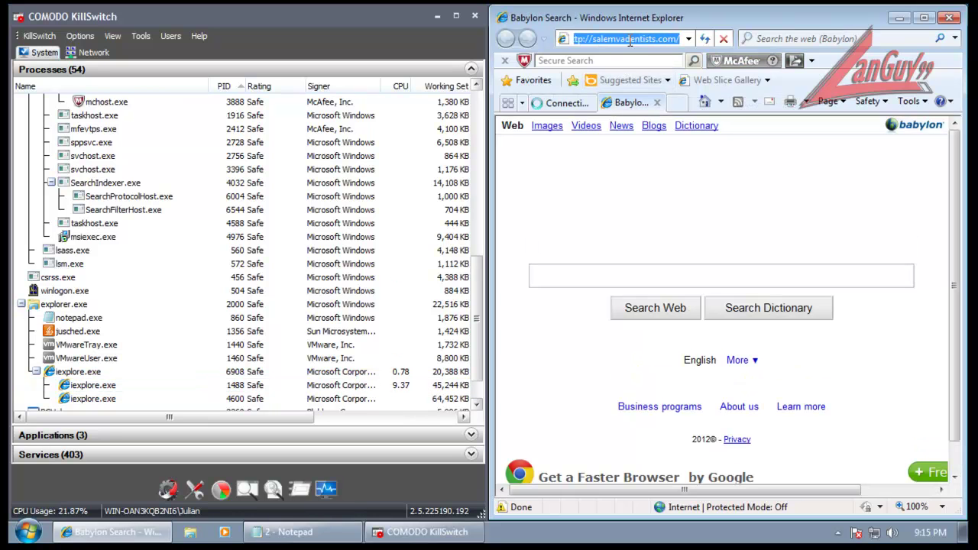
pyautogui.press('Return')
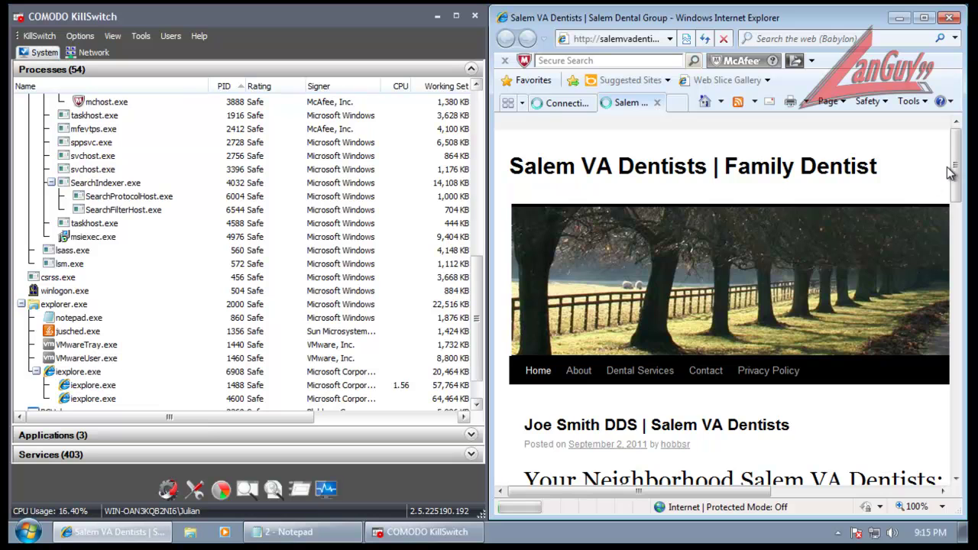
# - Look through the Salem VA Dentists page and the end of the KillSwitch process list, dismissing McAfee's Risky Connection Blocked alert
pyautogui.moveTo(957, 162); pyautogui.dragTo(961, 239)
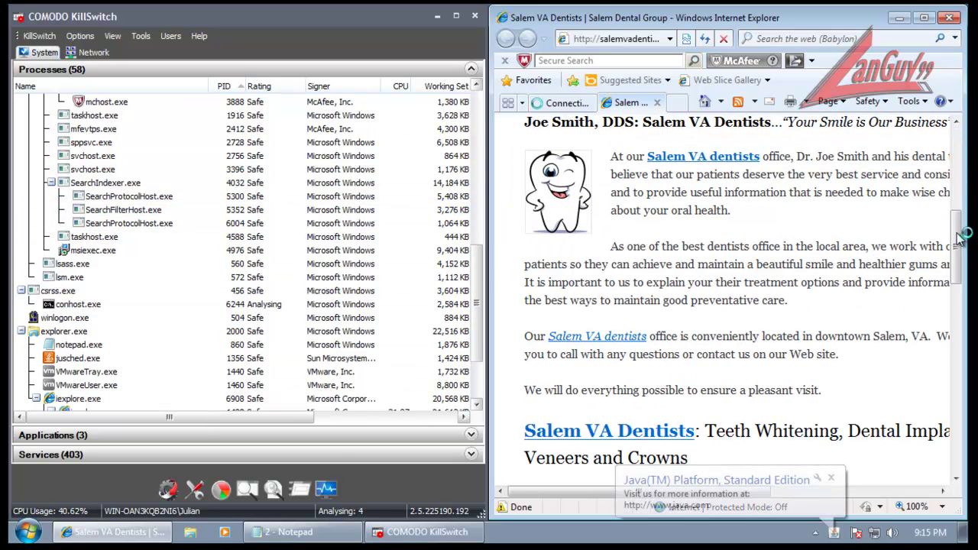
pyautogui.scroll(-2, 480, 283)
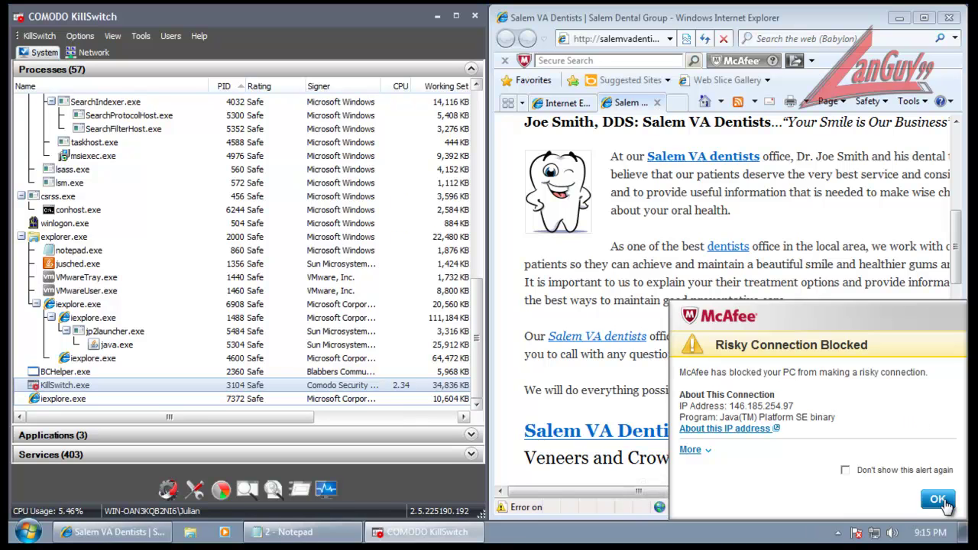
pyautogui.click(938, 500)
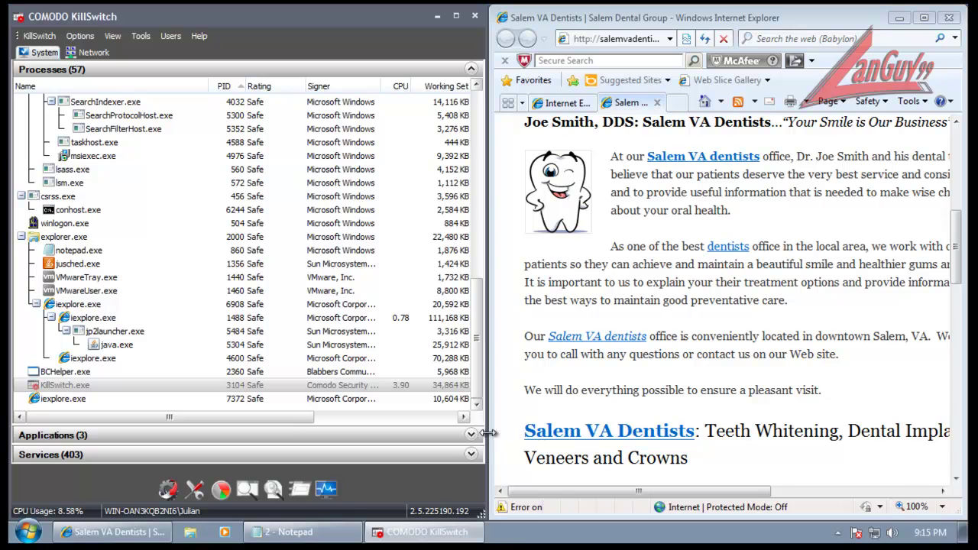
pyautogui.click(476, 405)
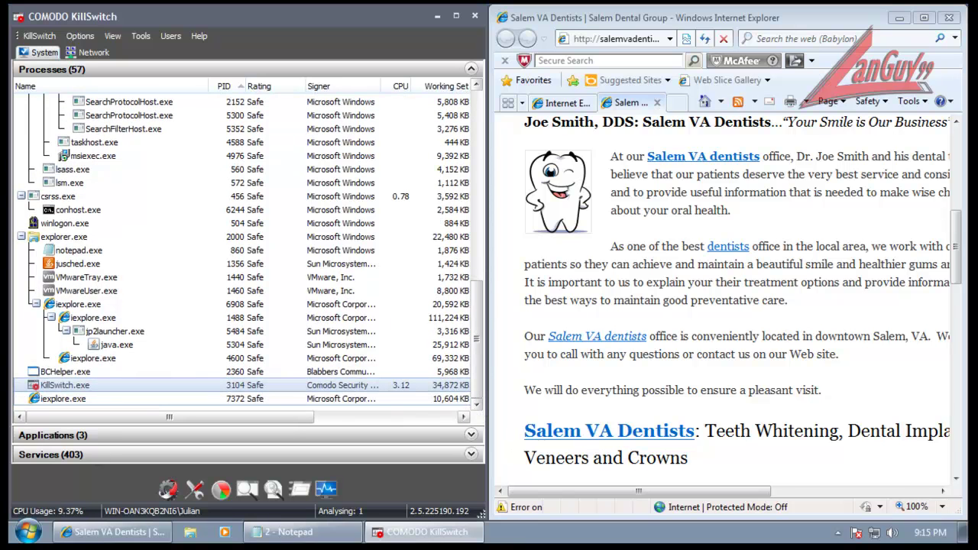
pyautogui.moveTo(115, 532)
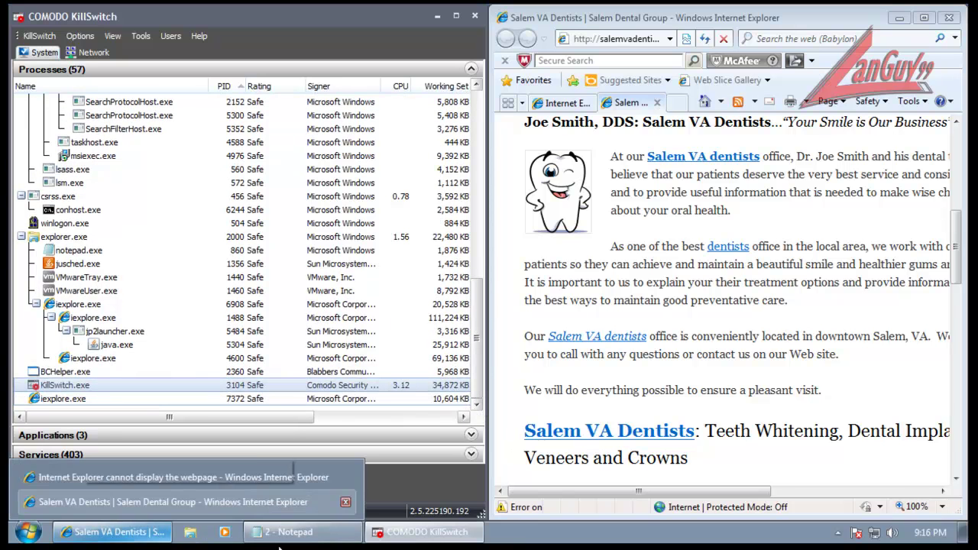
pyautogui.click(286, 532)
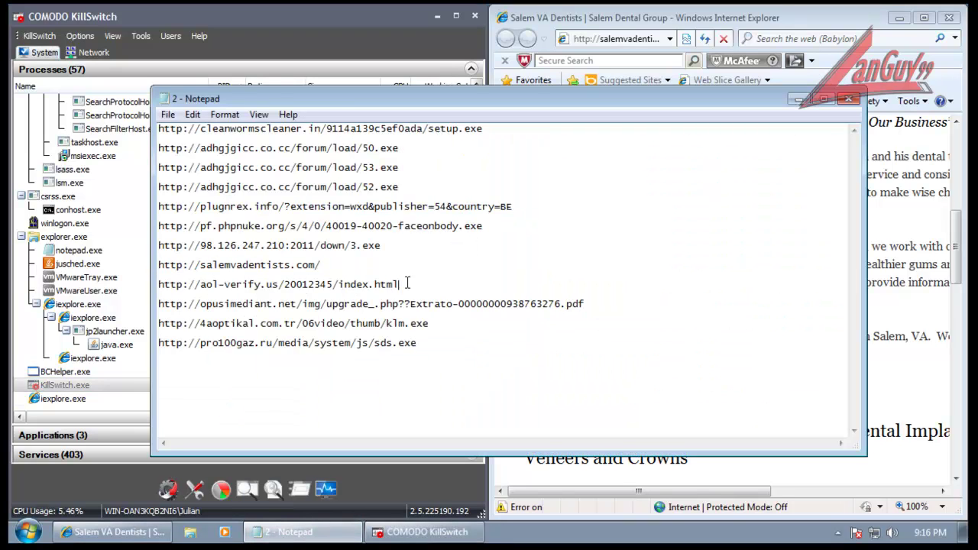
pyautogui.moveTo(406, 283); pyautogui.dragTo(134, 284)
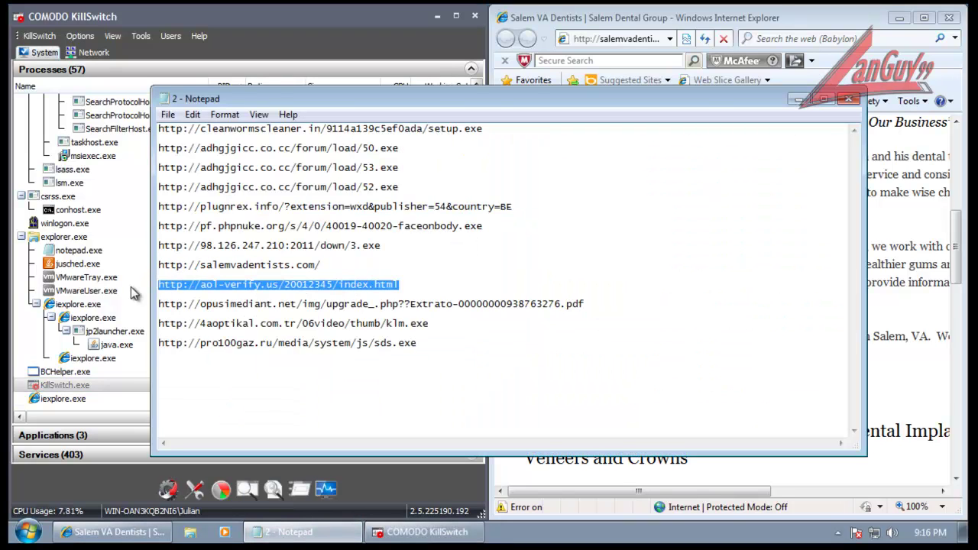
pyautogui.click(799, 98)
pyautogui.click(646, 61)
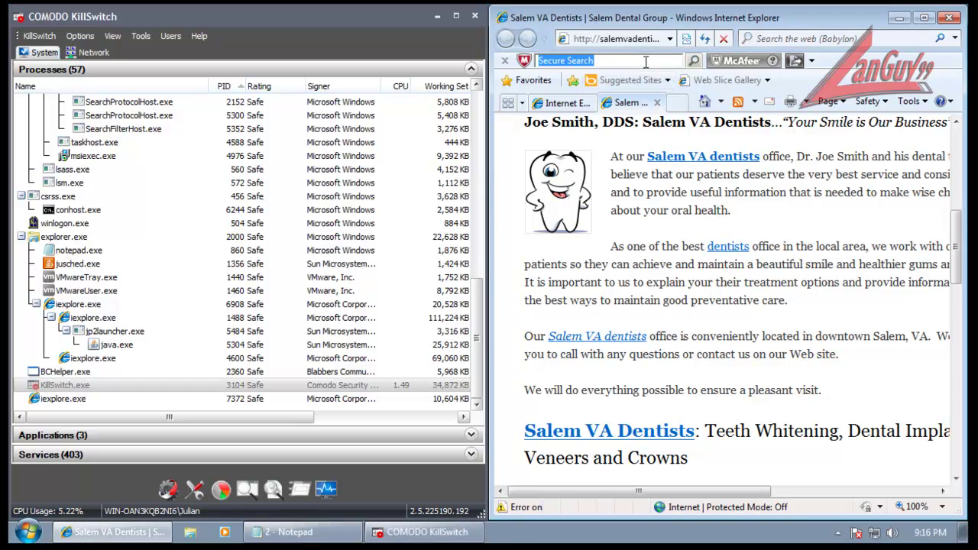
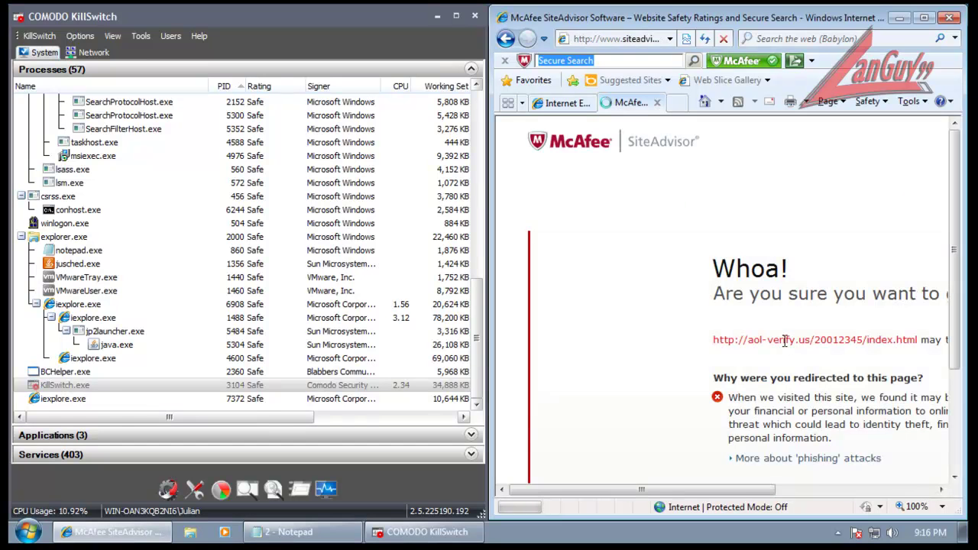
pyautogui.moveTo(740, 490); pyautogui.dragTo(848, 511)
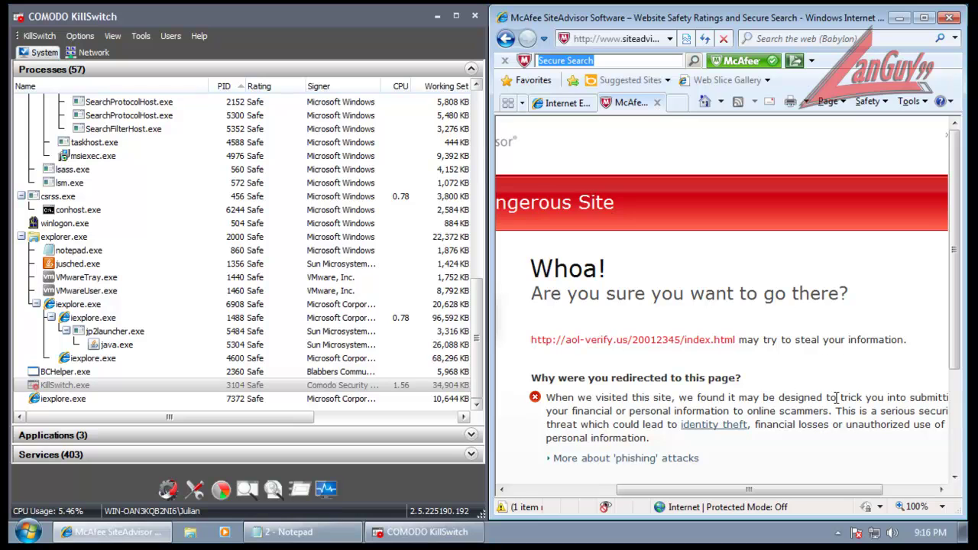
pyautogui.scroll(-3, 837, 398)
pyautogui.moveTo(845, 489); pyautogui.dragTo(862, 501)
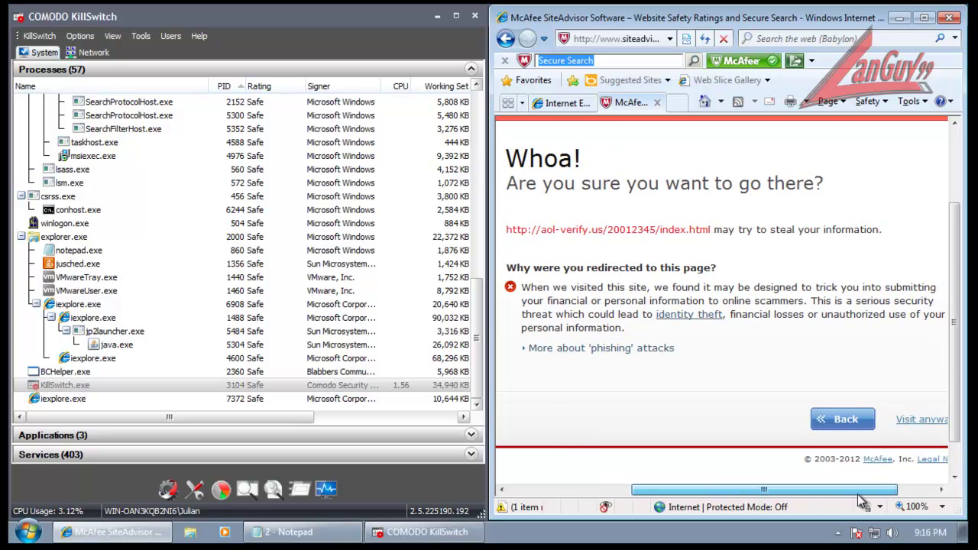
pyautogui.moveTo(862, 502); pyautogui.dragTo(662, 484)
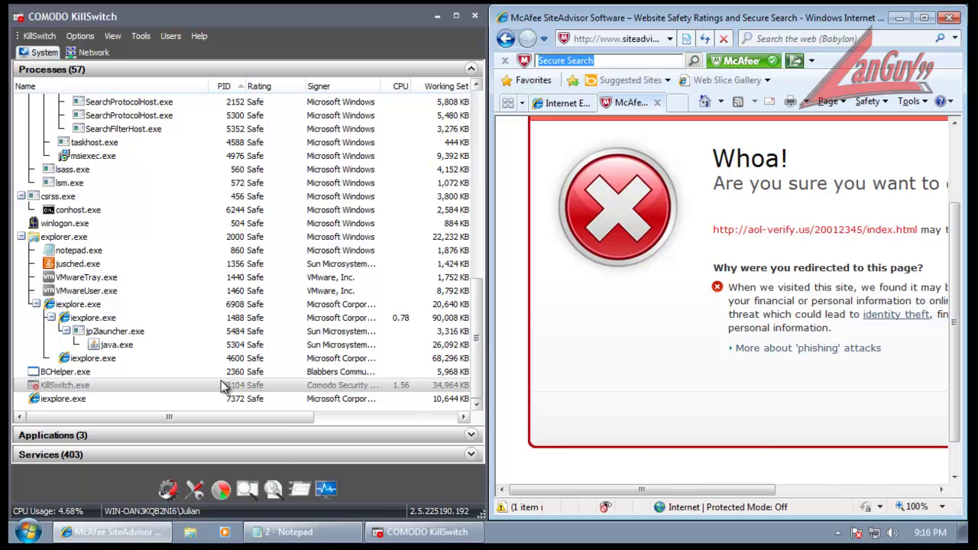
# - Copy the opusimediant.net PDF link from the Notepad list and open it in Internet Explorer
pyautogui.click(269, 533)
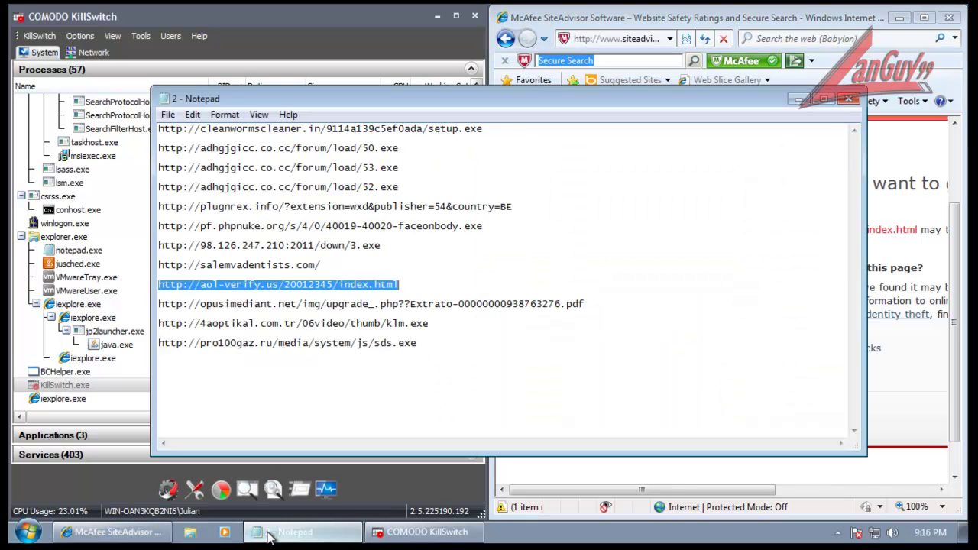
pyautogui.moveTo(589, 306); pyautogui.dragTo(594, 290)
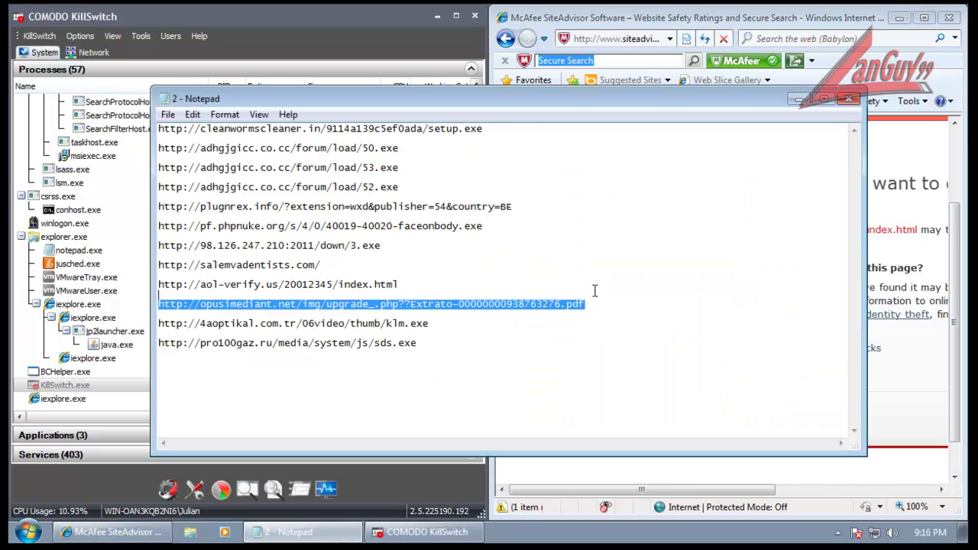
pyautogui.click(798, 100)
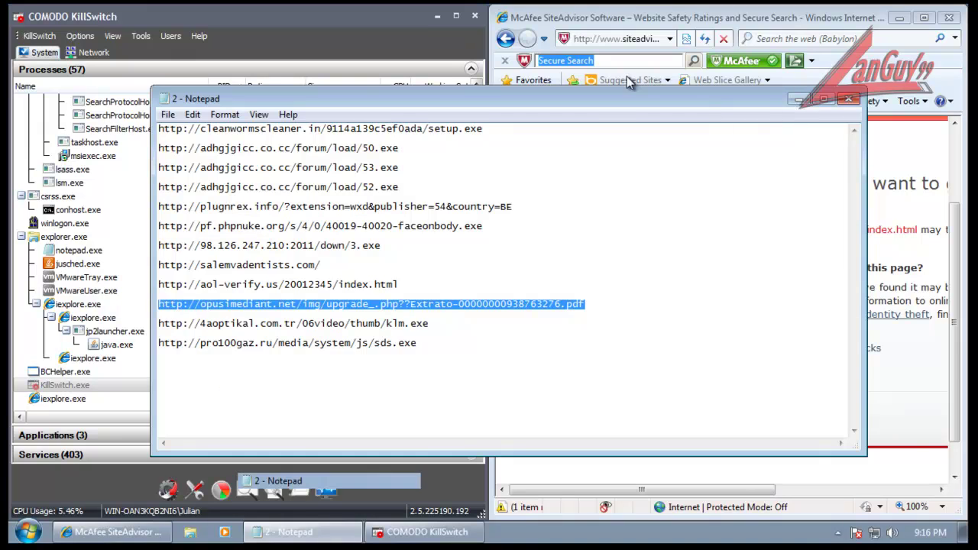
pyautogui.click(623, 38)
pyautogui.write('http://opusimediant.net/img/upgrade_.php??Extrato-0000000938763276.pdf')
pyautogui.press('Return')
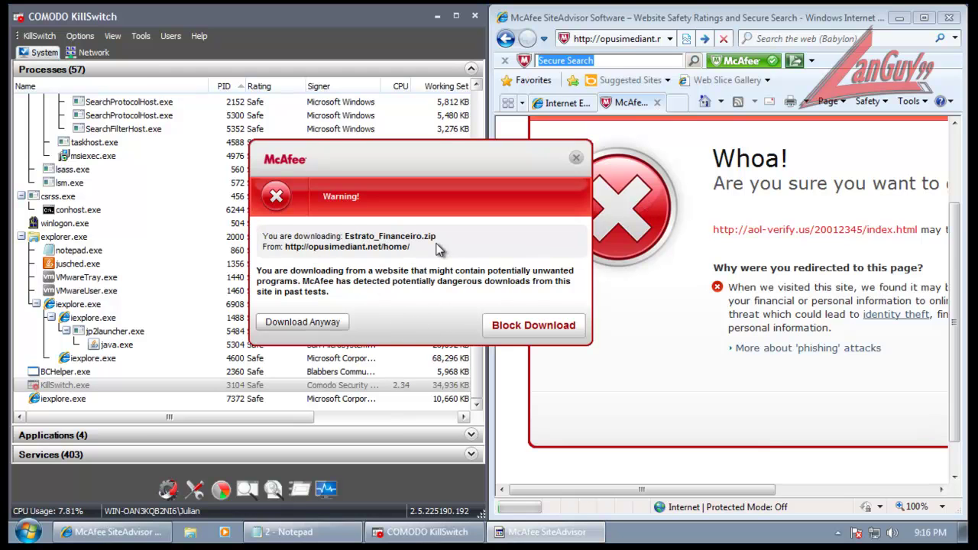
# - Allow the Estrato_Financeiro.zip download despite McAfee's warnings and choose to save the file
pyautogui.click(326, 320)
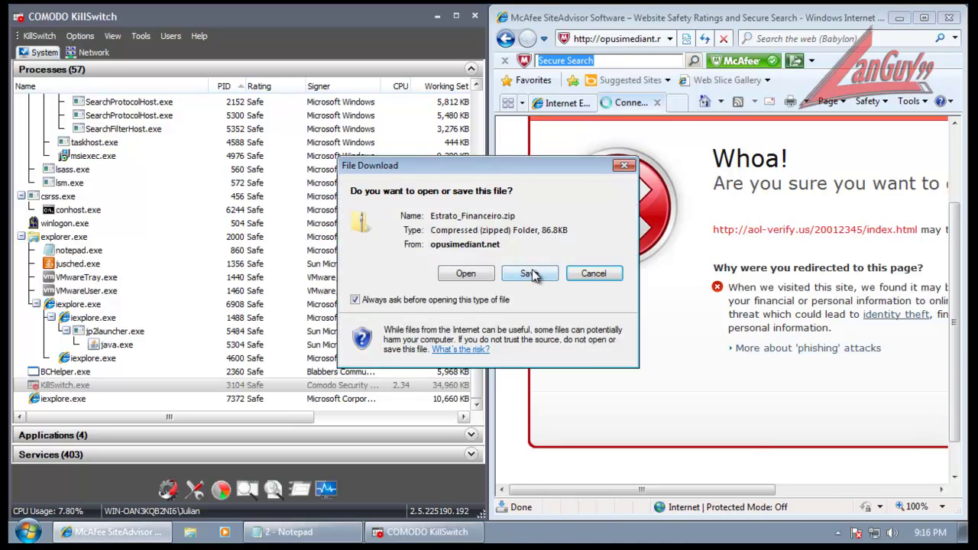
pyautogui.click(533, 271)
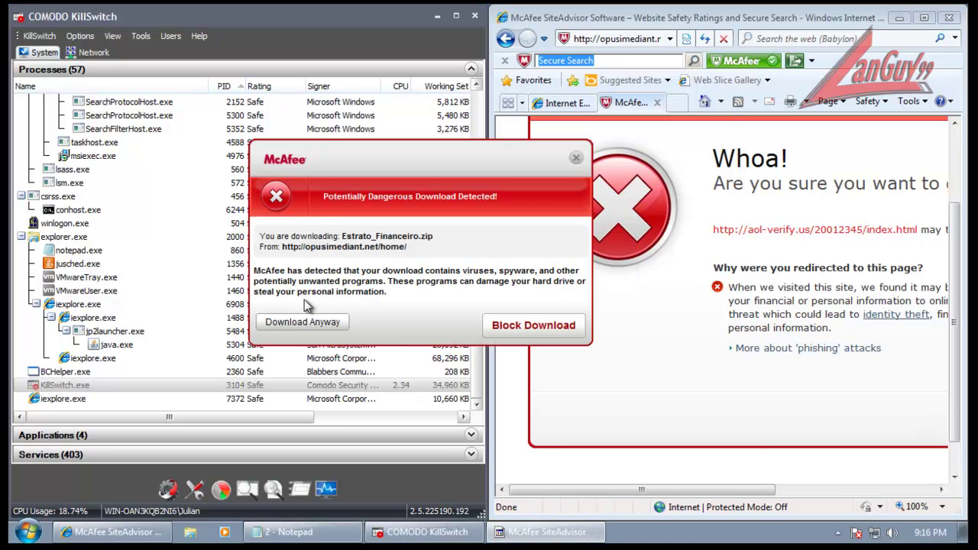
pyautogui.click(313, 325)
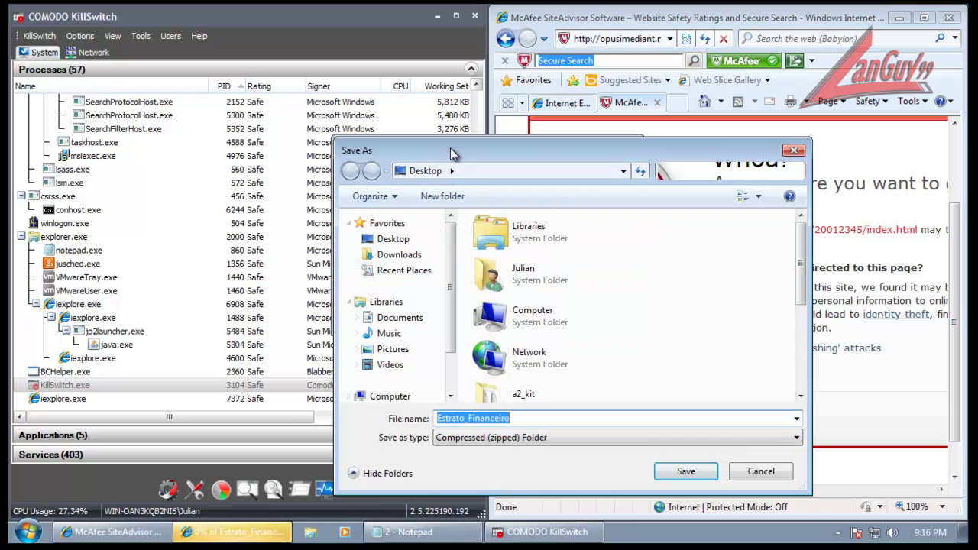
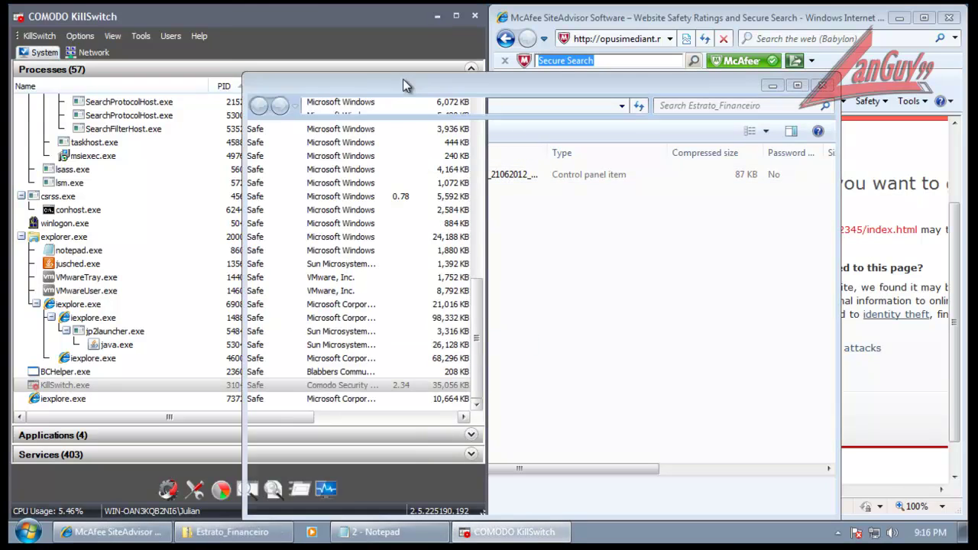
# - Minimize KillSwitch, copy the Estrato_Financeiro_PDF file from the zip archive to the desktop and close the archive window
pyautogui.click(438, 17)
pyautogui.moveTo(409, 174); pyautogui.dragTo(151, 184)
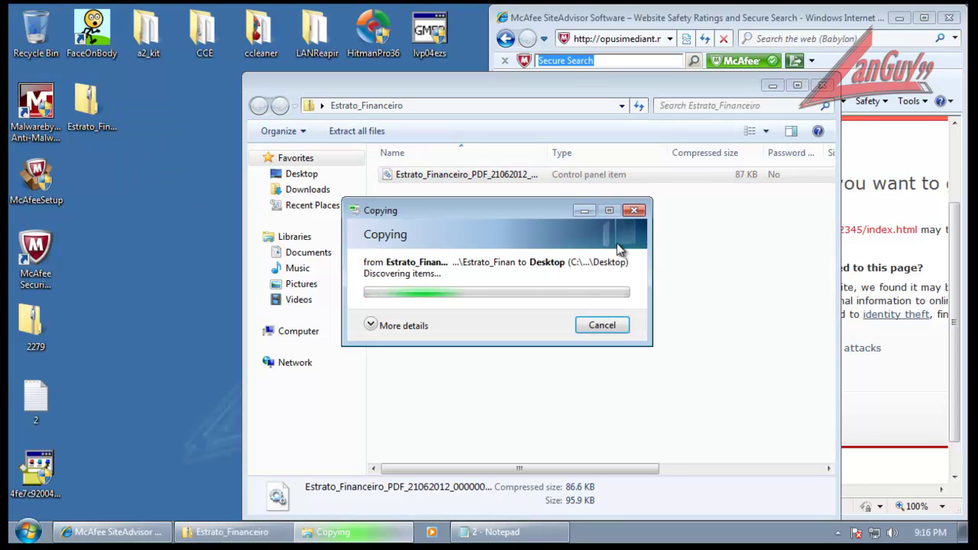
pyautogui.click(823, 85)
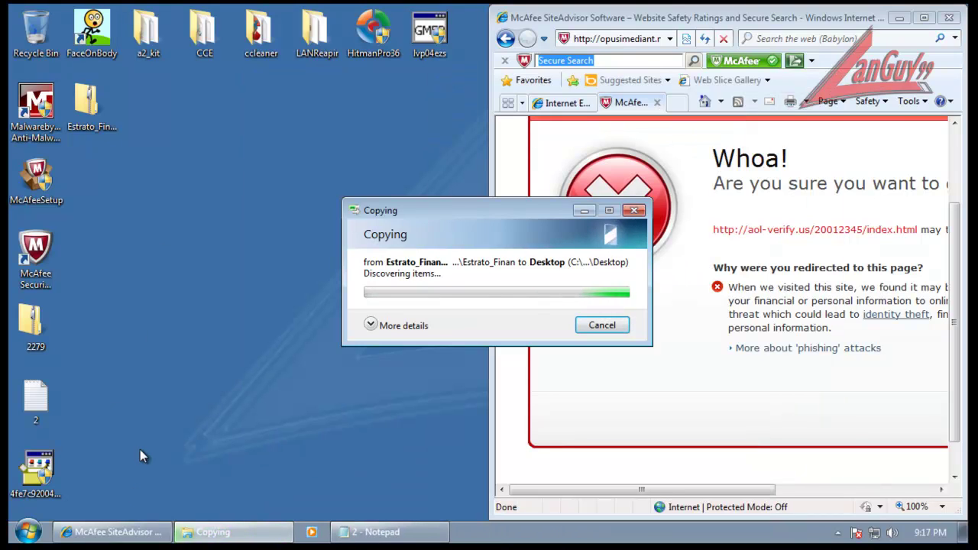
# - Restore the minimized KillSwitch window beside Internet Explorer
pyautogui.click(117, 533)
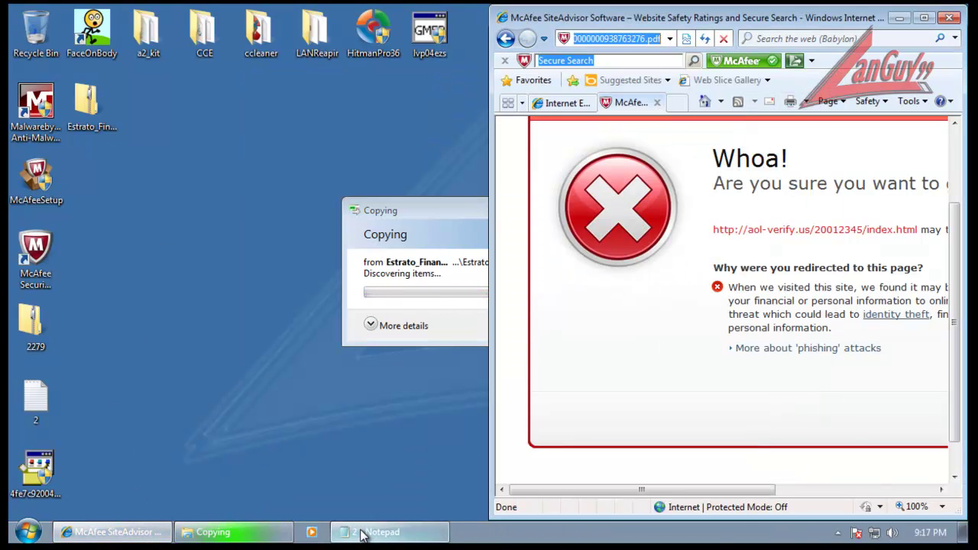
pyautogui.click(837, 533)
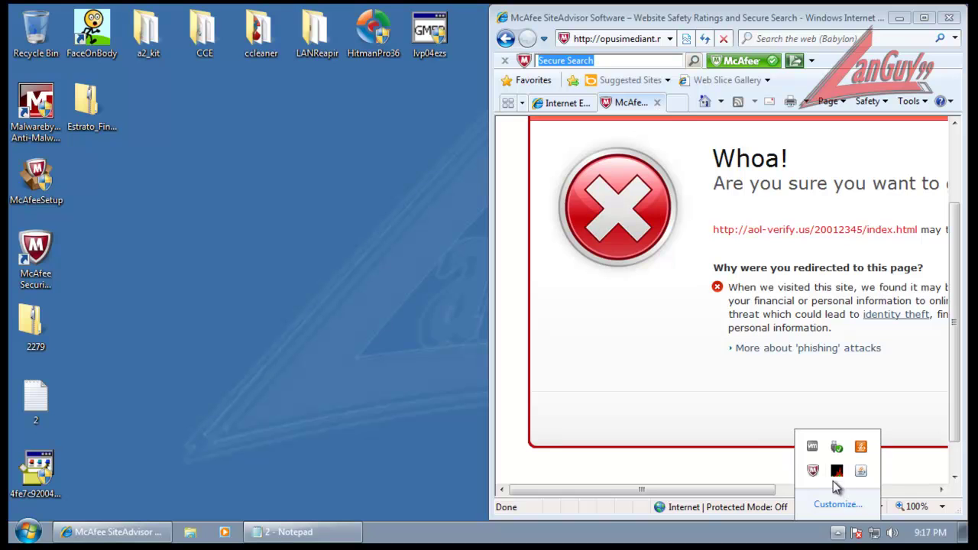
pyautogui.moveTo(838, 471)
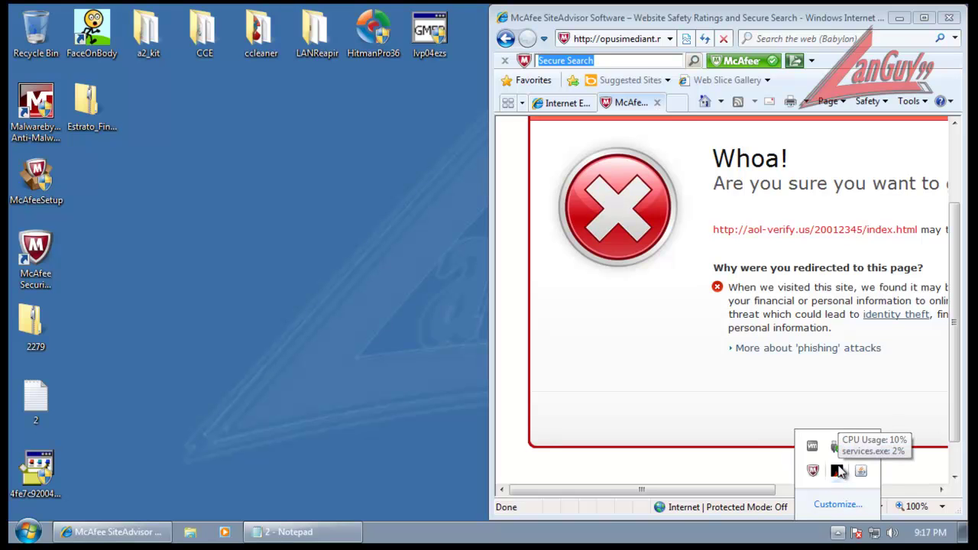
pyautogui.click(838, 471)
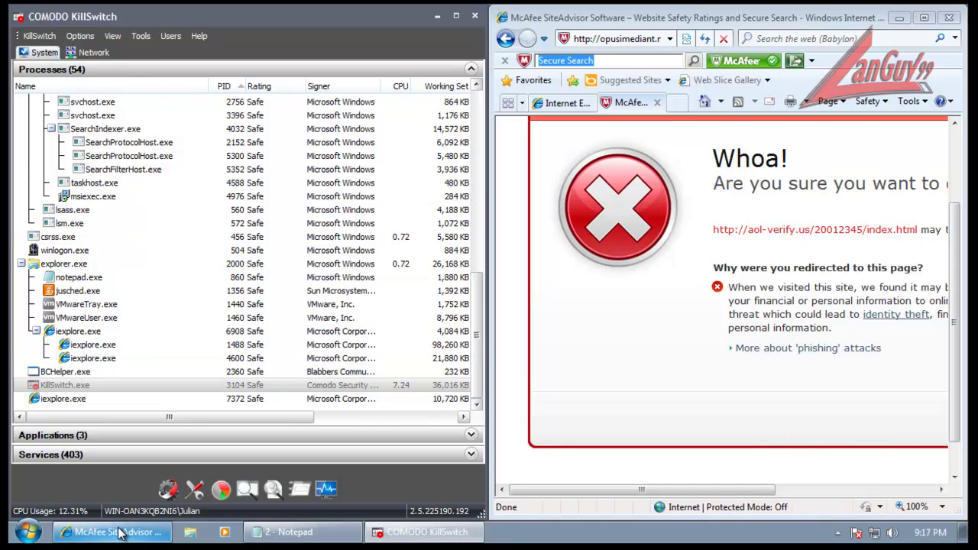
pyautogui.click(286, 532)
pyautogui.moveTo(441, 323); pyautogui.dragTo(148, 326)
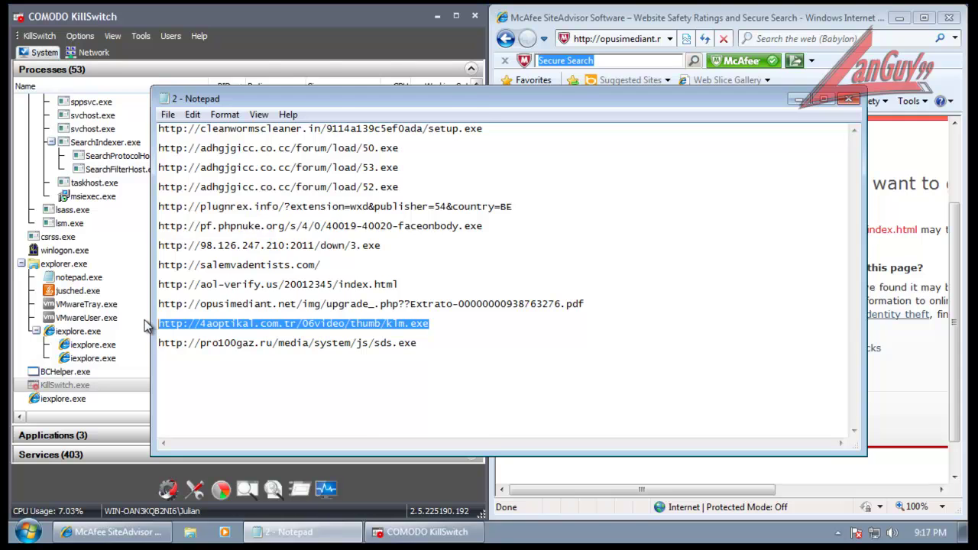
pyautogui.click(366, 21)
pyautogui.click(635, 39)
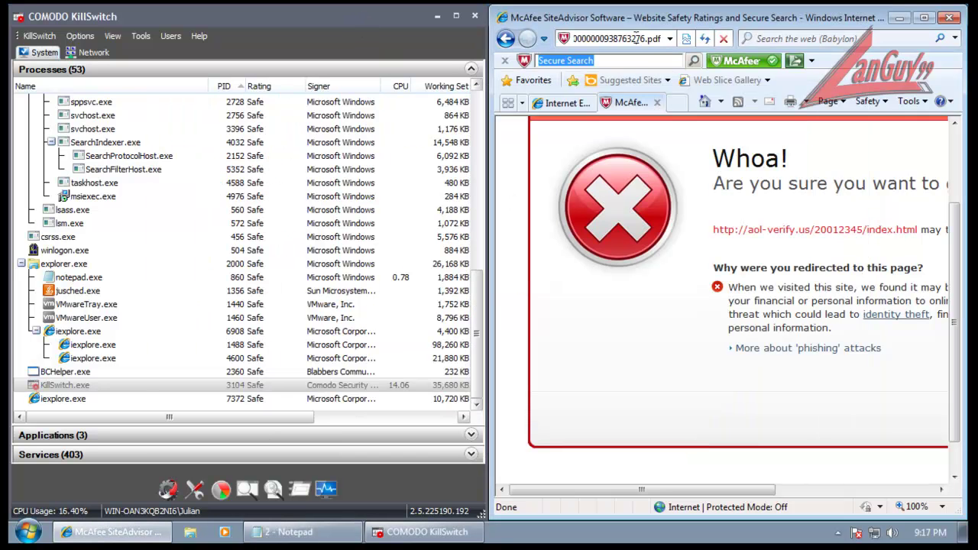
pyautogui.hotkey('ctrl', 'v')
pyautogui.press('Return')
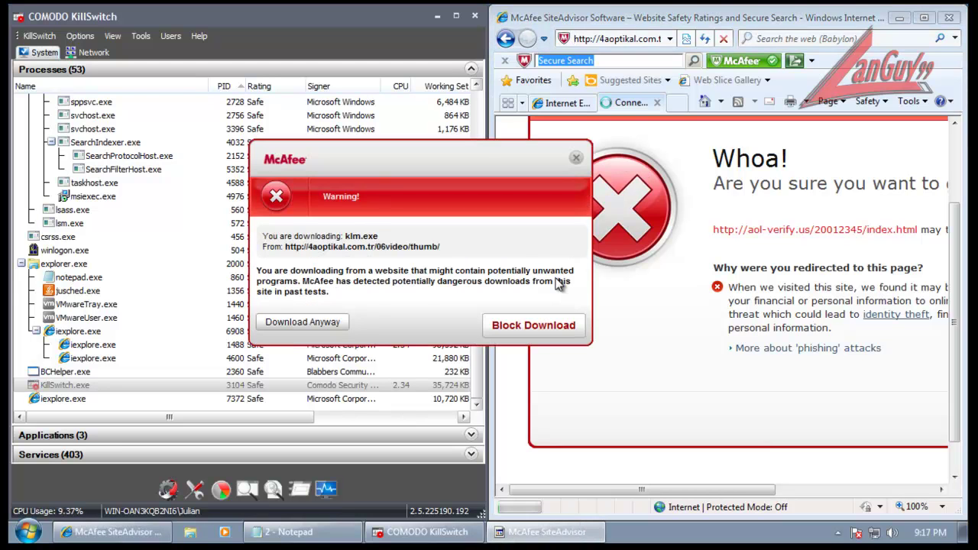
# - Download klm.exe to the desktop, overriding McAfee's download warnings
pyautogui.click(343, 321)
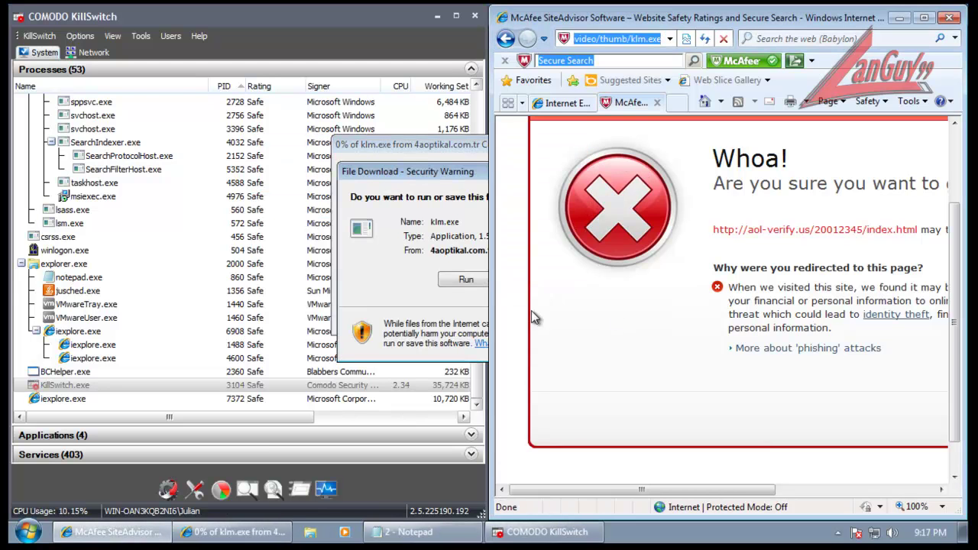
pyautogui.click(546, 288)
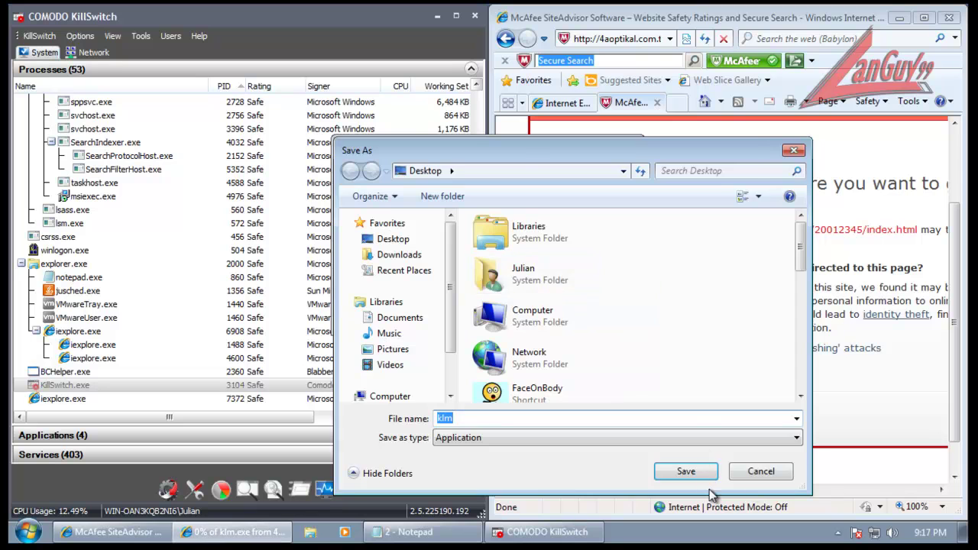
pyautogui.click(692, 471)
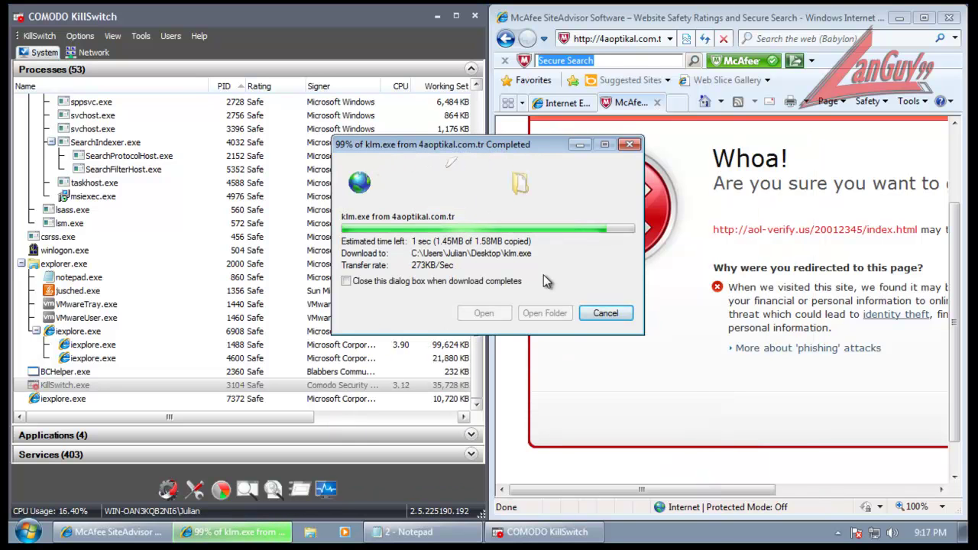
pyautogui.click(327, 325)
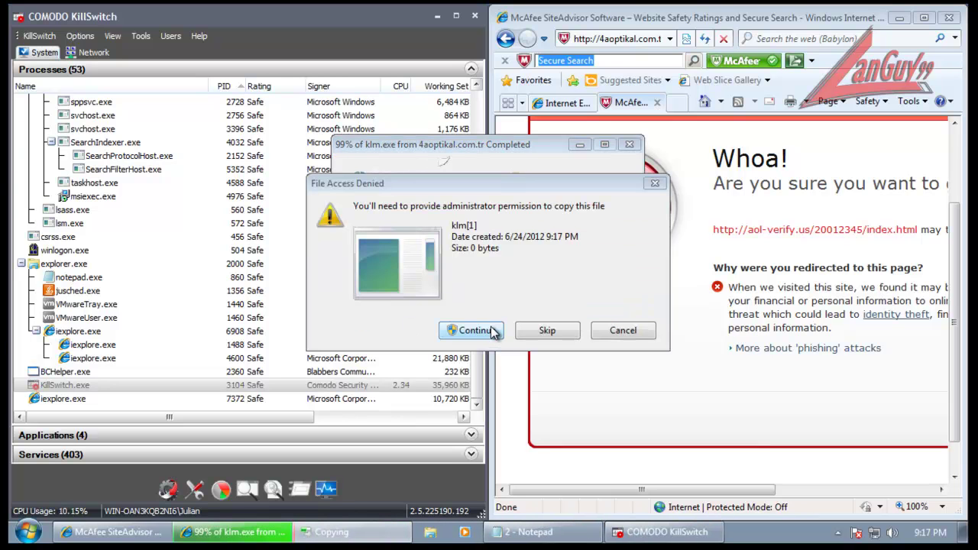
# - Try to copy klm.exe with administrator permission, and cancel the file download
pyautogui.click(493, 330)
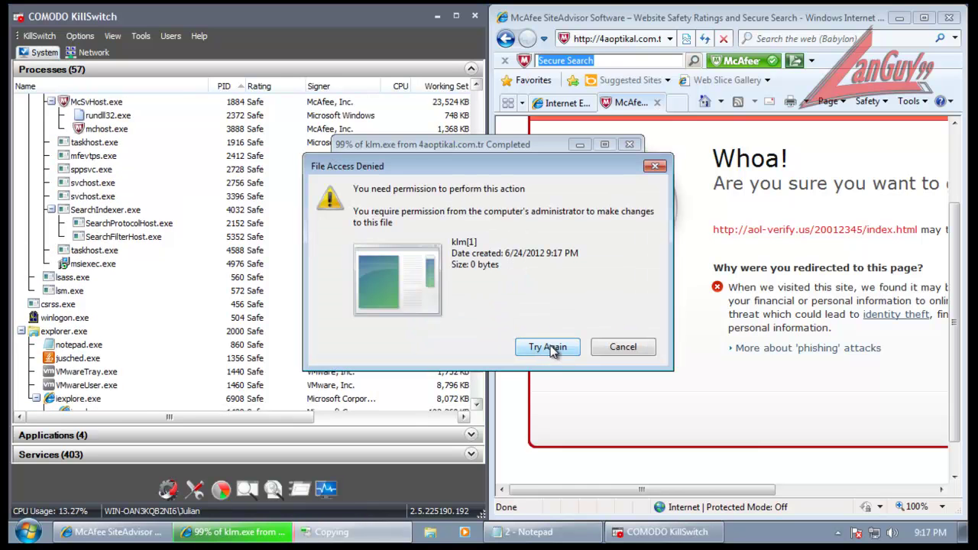
pyautogui.click(622, 345)
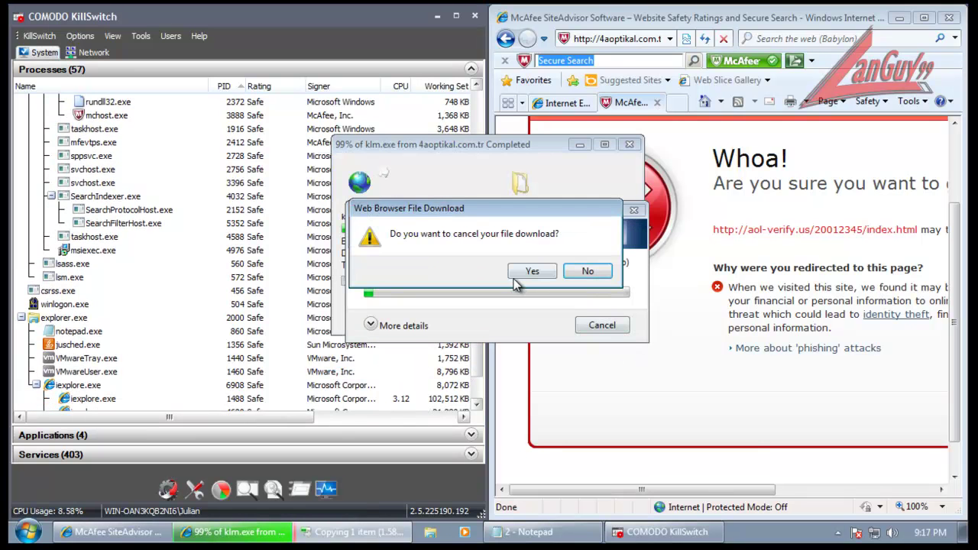
pyautogui.click(529, 273)
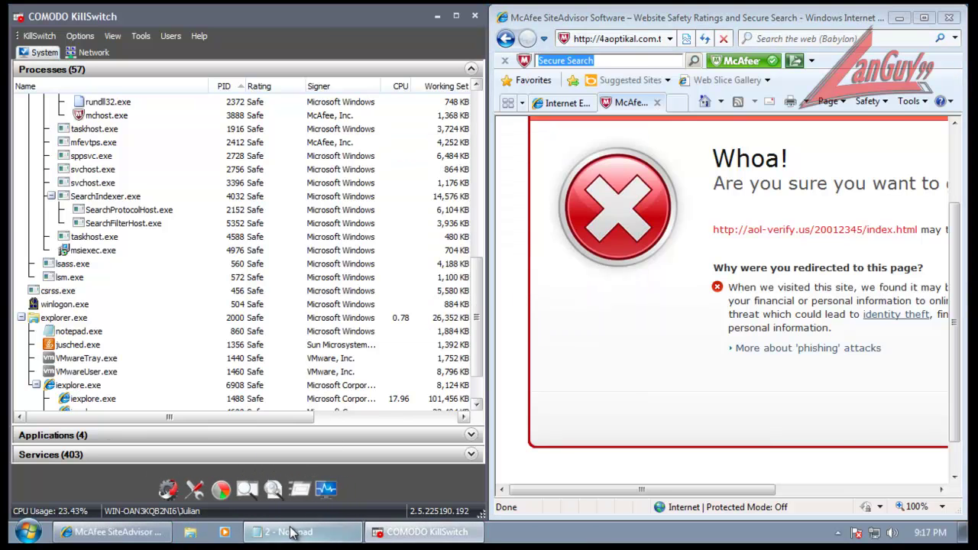
pyautogui.click(289, 531)
pyautogui.moveTo(417, 350); pyautogui.dragTo(114, 339)
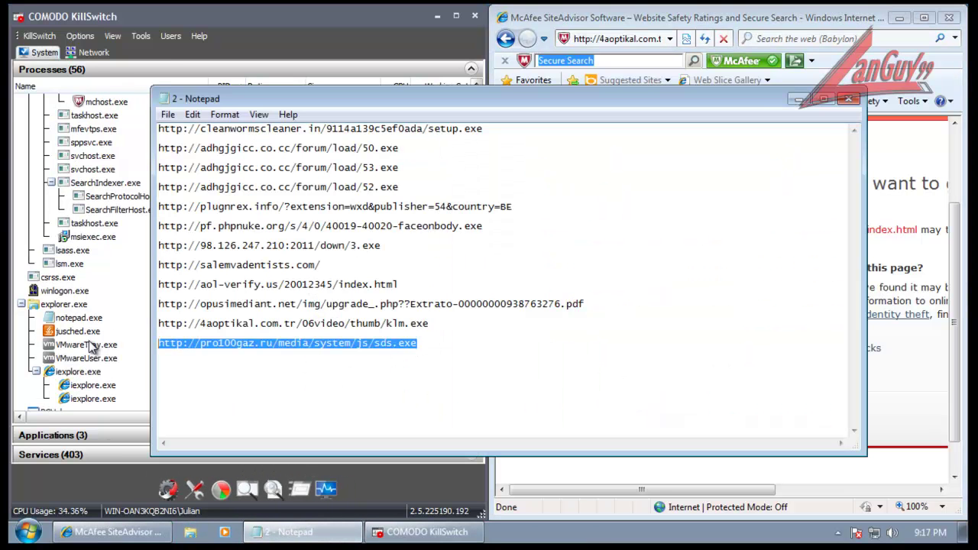
pyautogui.click(848, 100)
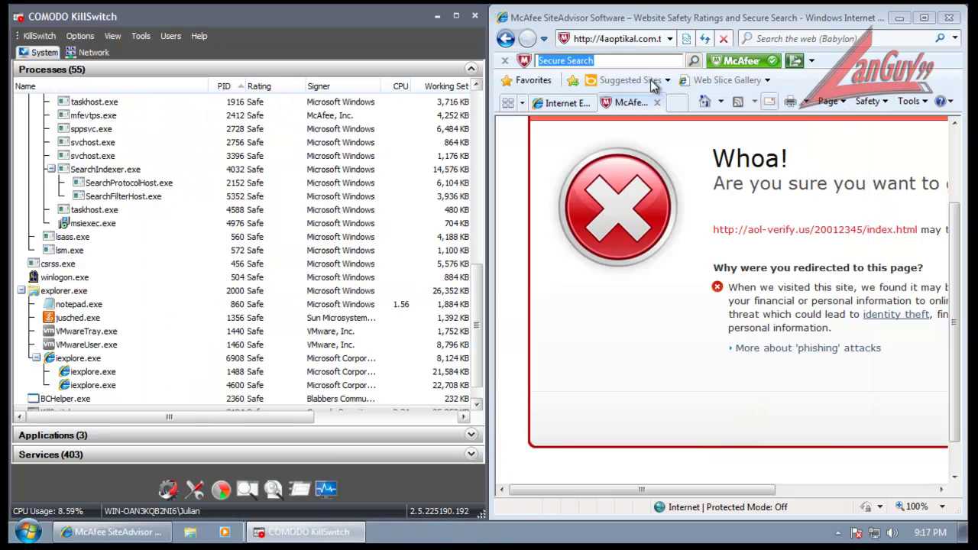
pyautogui.click(651, 38)
pyautogui.hotkey('ctrl', 'v')
pyautogui.press('Return')
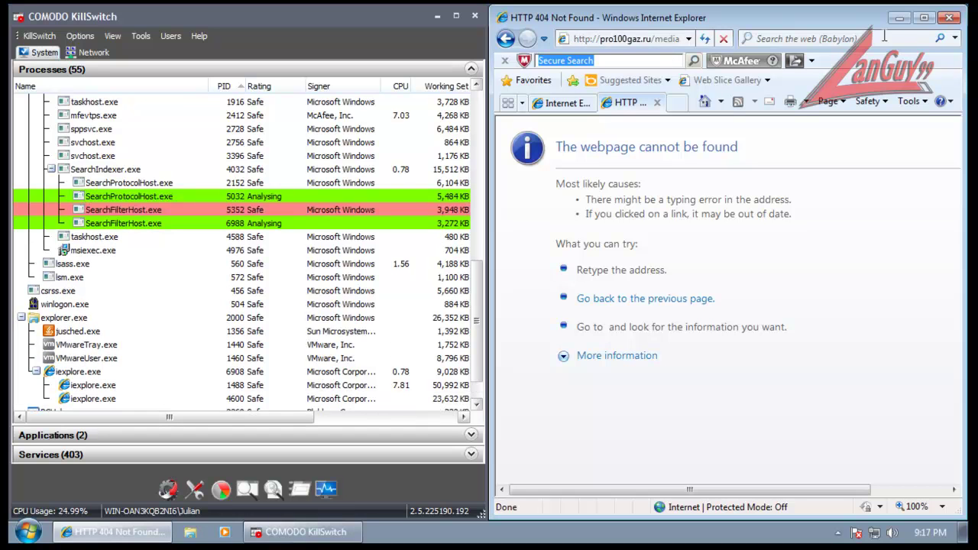
# - Close Internet Explorer with all its tabs and exit Comodo KillSwitch
pyautogui.click(949, 17)
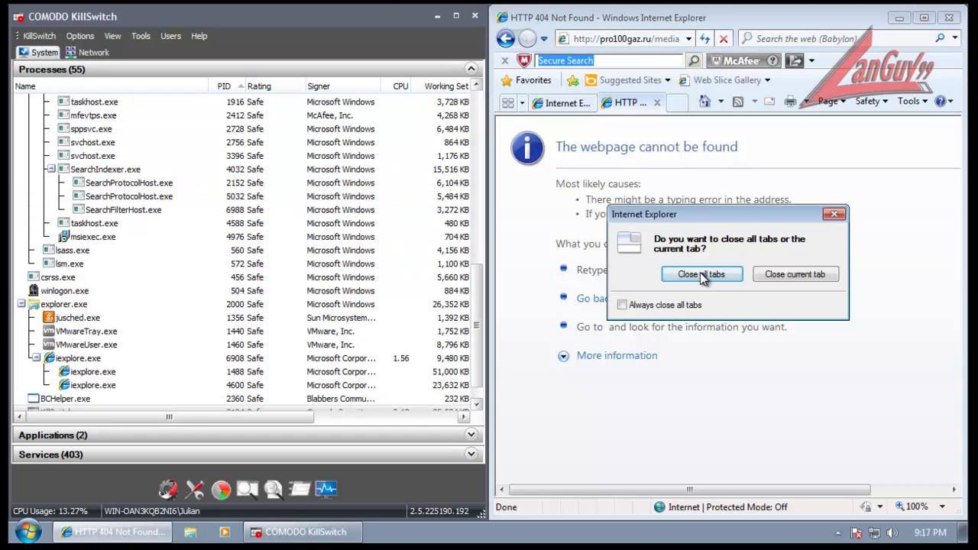
pyautogui.click(702, 274)
pyautogui.moveTo(373, 15); pyautogui.dragTo(775, 19)
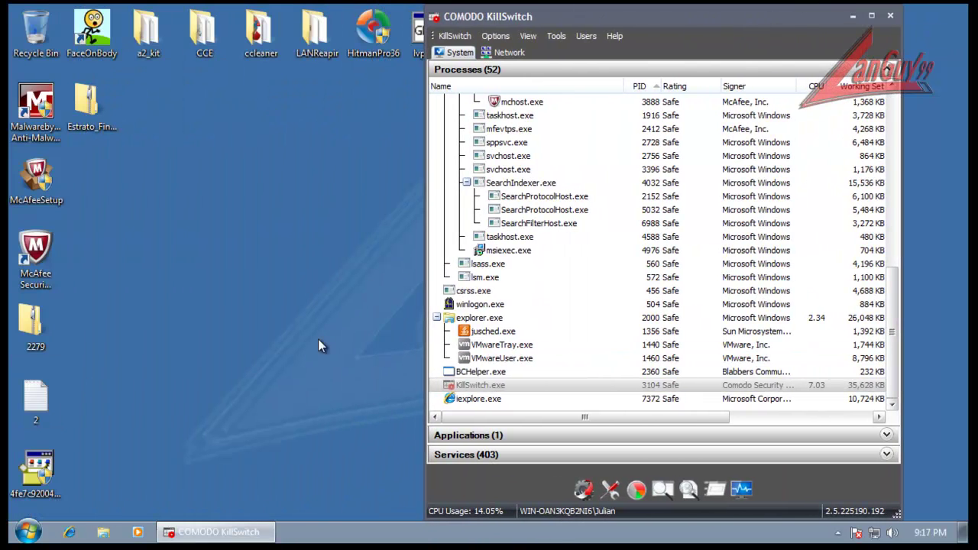
pyautogui.click(890, 16)
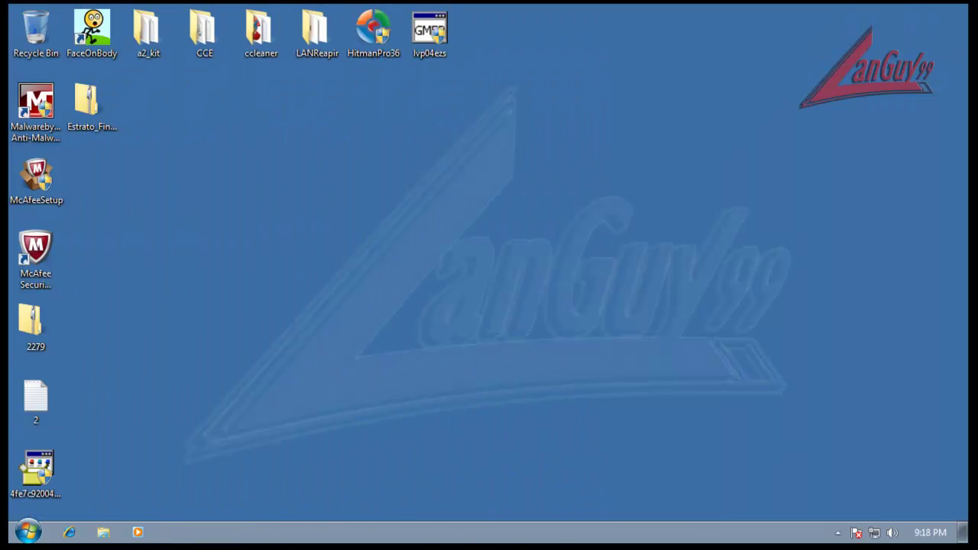
# - Turn off McAfee's Real-Time Scanning, choosing when it should resume
pyautogui.click(838, 532)
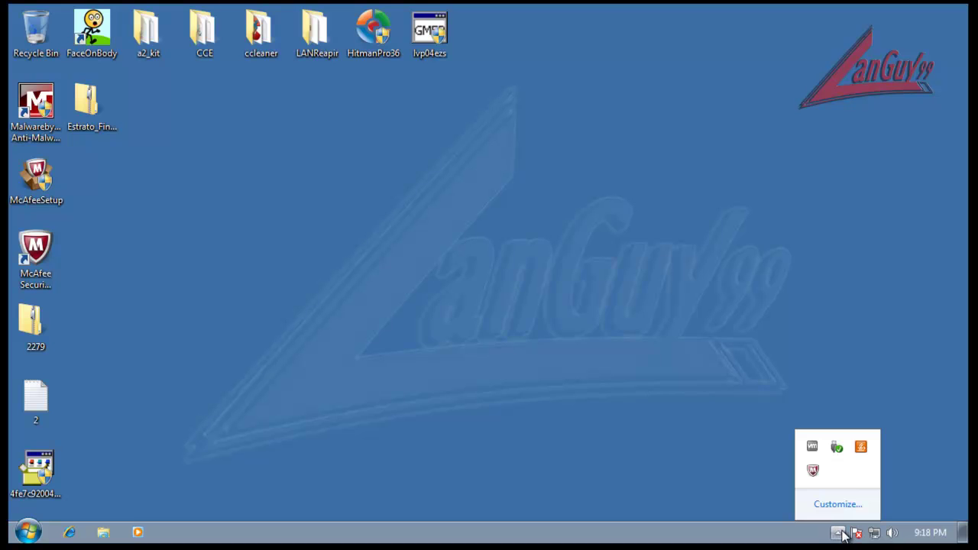
pyautogui.rightClick(813, 472)
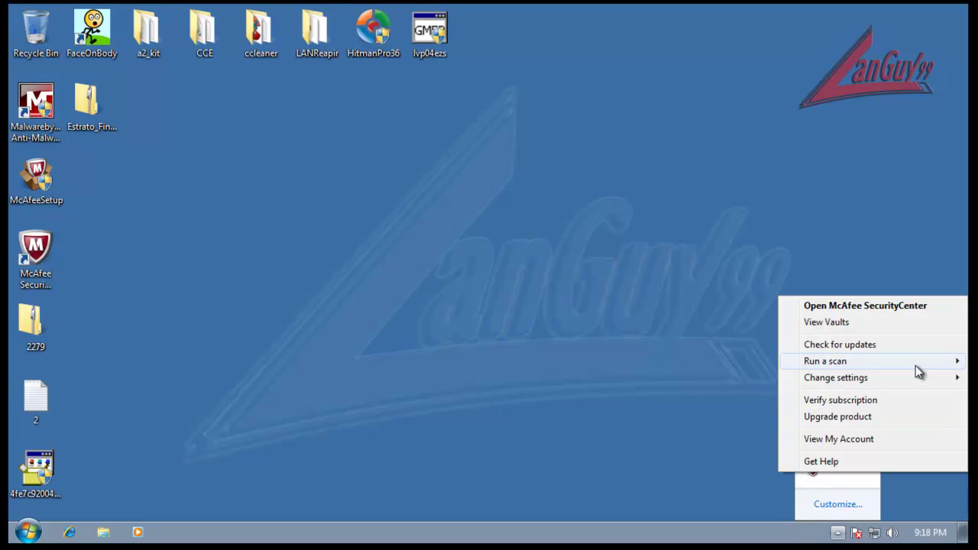
pyautogui.moveTo(915, 377)
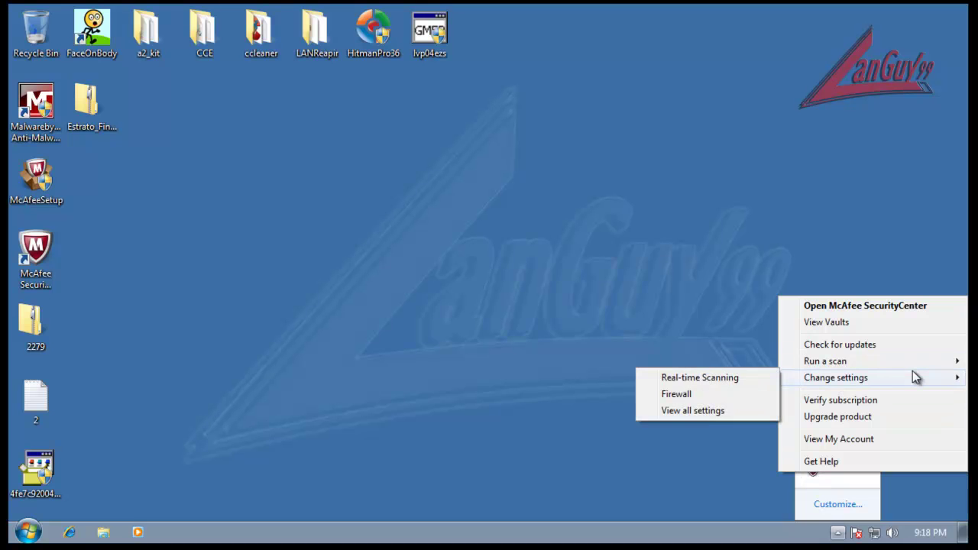
pyautogui.click(703, 379)
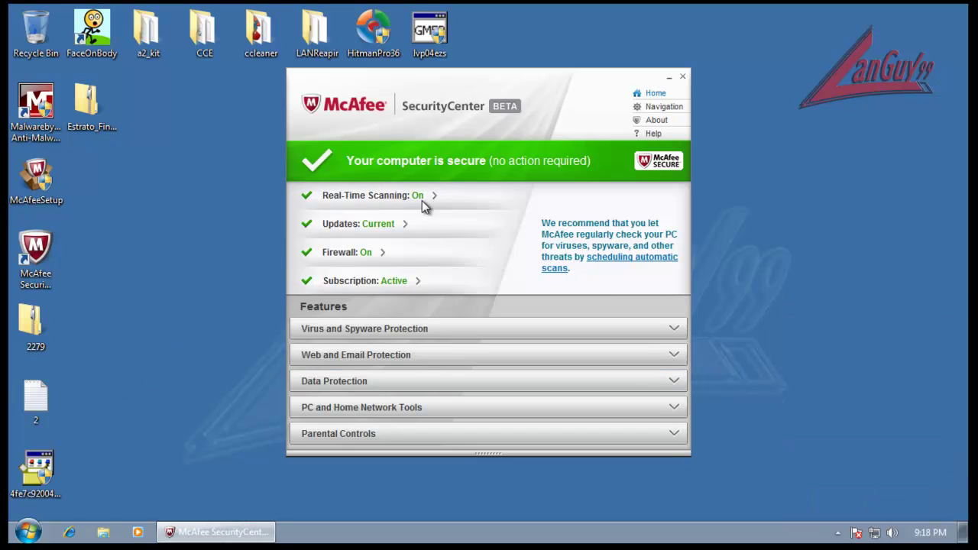
pyautogui.click(645, 278)
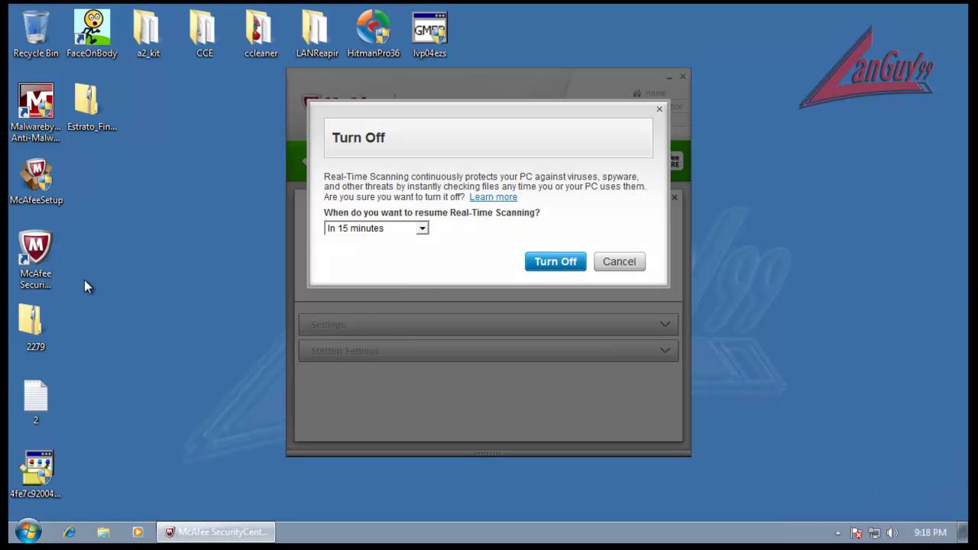
pyautogui.click(421, 229)
pyautogui.click(397, 244)
pyautogui.click(553, 263)
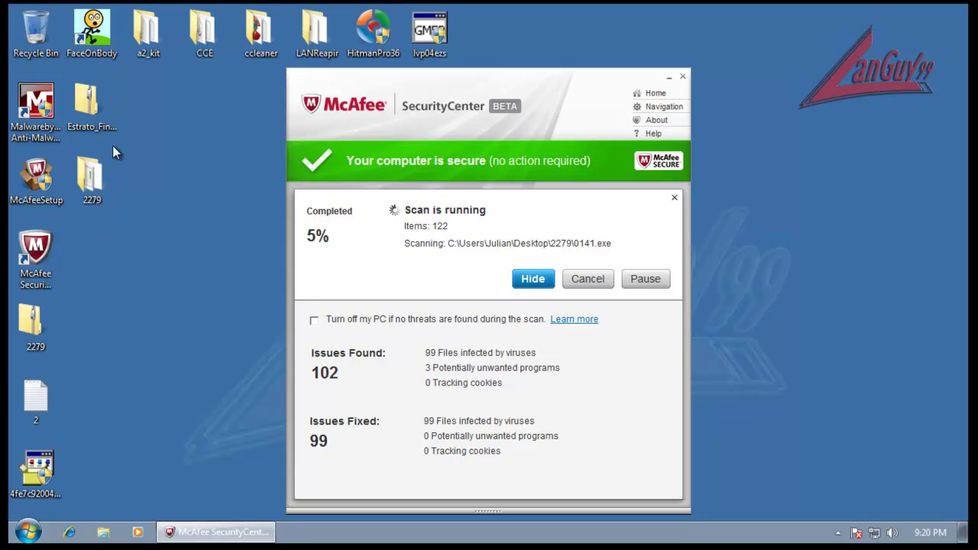
# - Check the properties of the extracted 2279 folder on the desktop and close them
pyautogui.rightClick(92, 173)
pyautogui.click(193, 428)
pyautogui.click(272, 498)
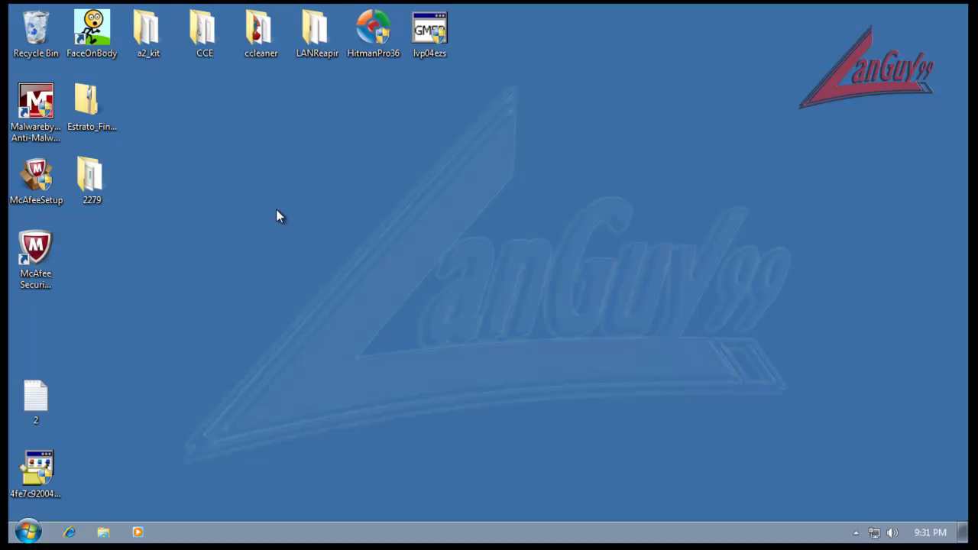
# - Look at the hidden notification icons, then start KillSwitch from the CCE folder on the desktop
pyautogui.click(856, 534)
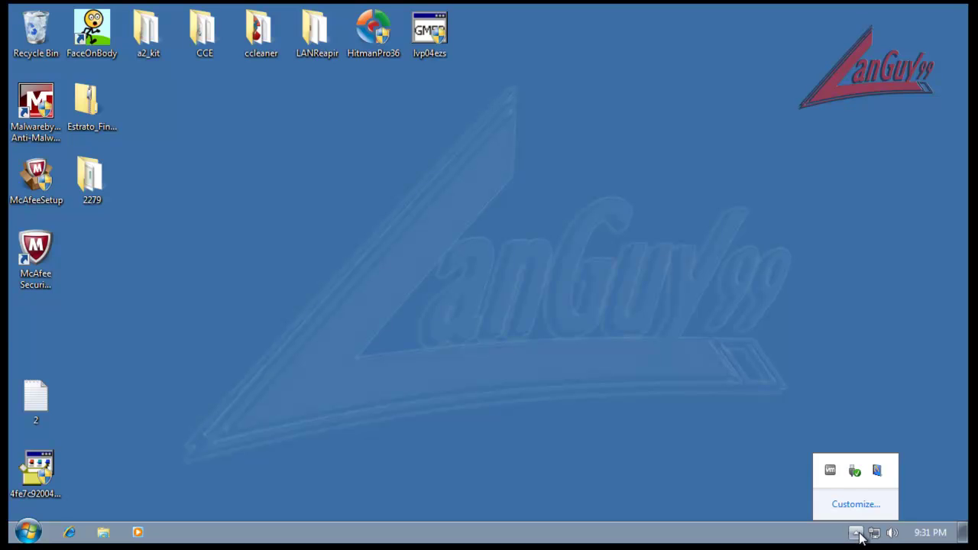
pyautogui.click(669, 351)
pyautogui.doubleClick(203, 31)
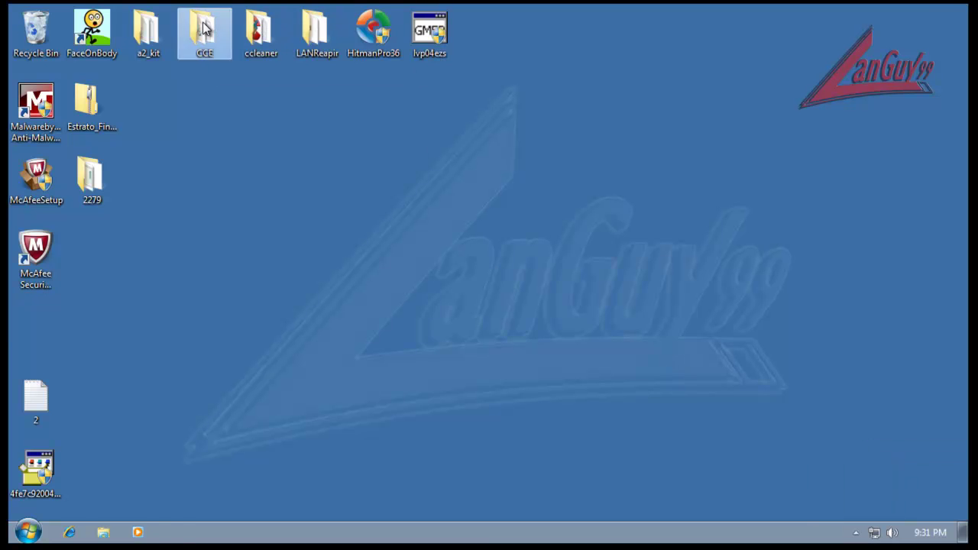
pyautogui.doubleClick(424, 411)
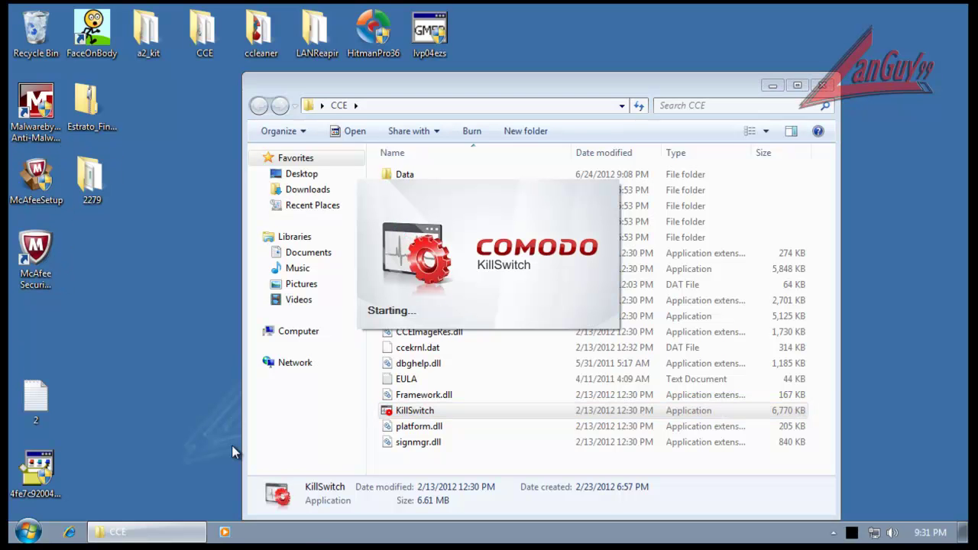
# - Try repeatedly to start Windows Task Manager, closing the Windows Pro Defence window that interrupts
pyautogui.rightClick(310, 537)
pyautogui.click(356, 489)
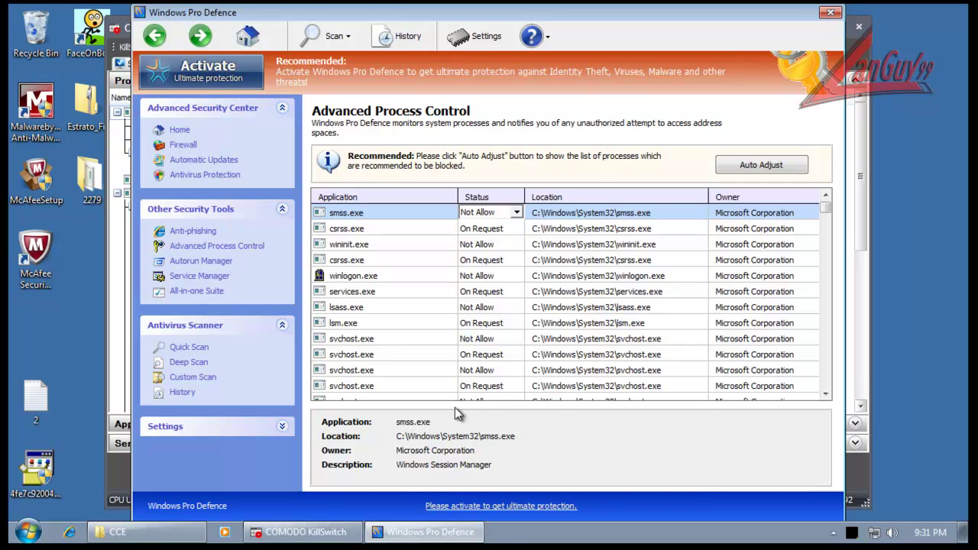
pyautogui.rightClick(512, 544)
pyautogui.click(574, 489)
pyautogui.click(838, 14)
pyautogui.moveTo(360, 51); pyautogui.dragTo(445, 54)
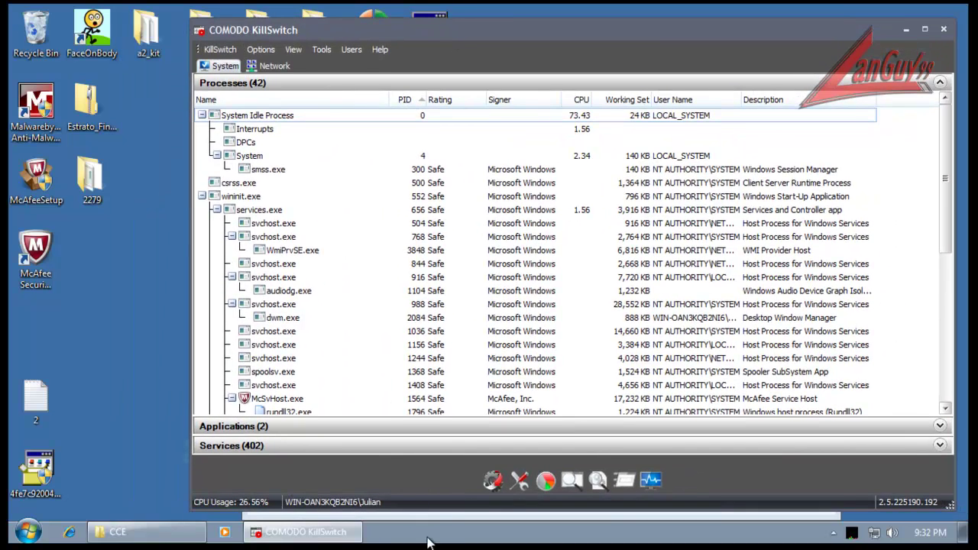
pyautogui.rightClick(432, 541)
pyautogui.click(480, 484)
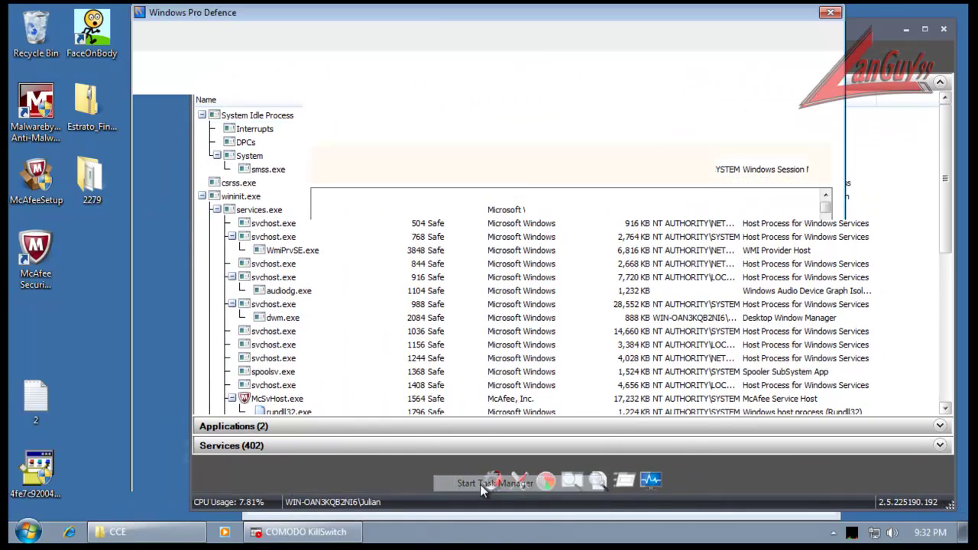
pyautogui.click(829, 12)
# - Find Protector-qqbn.exe in the KillSwitch process list, widen the Rating column and open the process's properties
pyautogui.moveTo(950, 159); pyautogui.dragTo(952, 323)
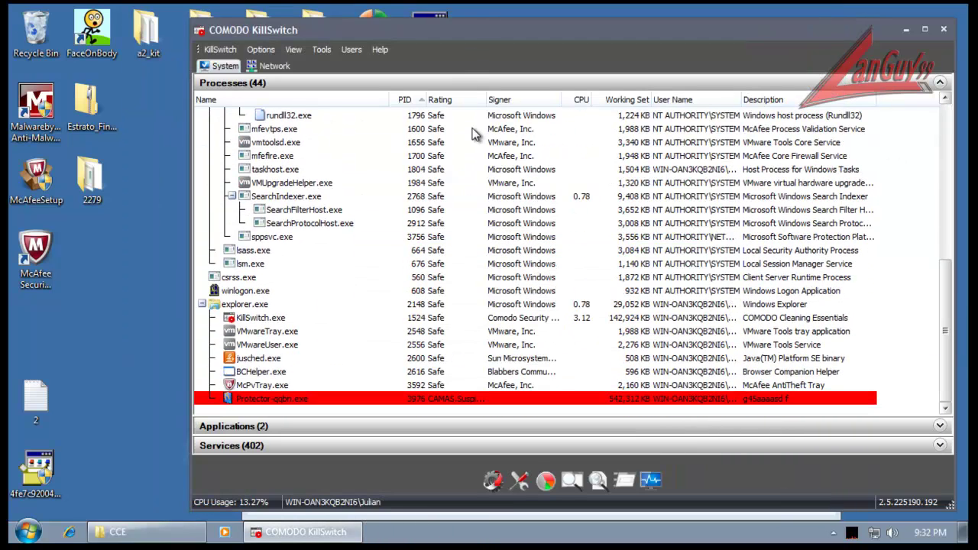
pyautogui.moveTo(486, 106); pyautogui.dragTo(548, 104)
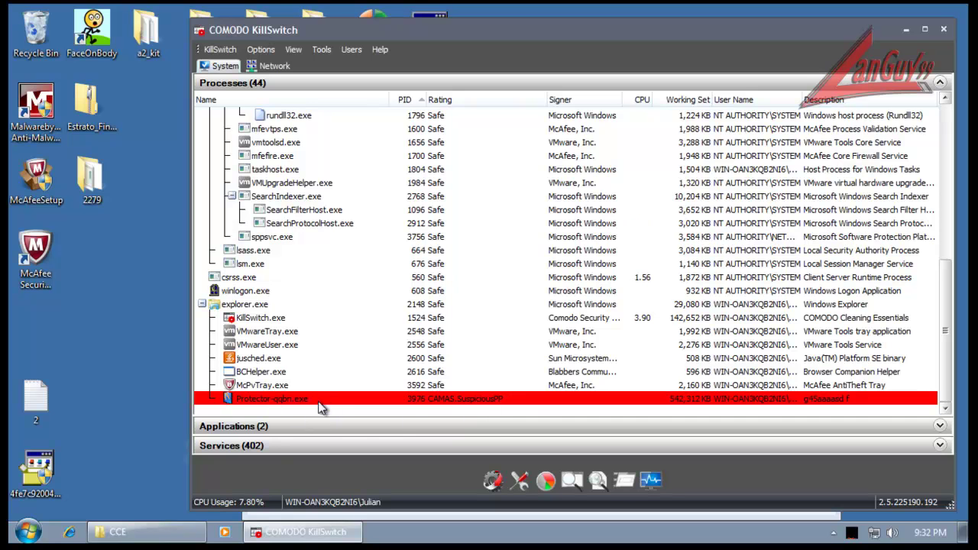
pyautogui.rightClick(294, 400)
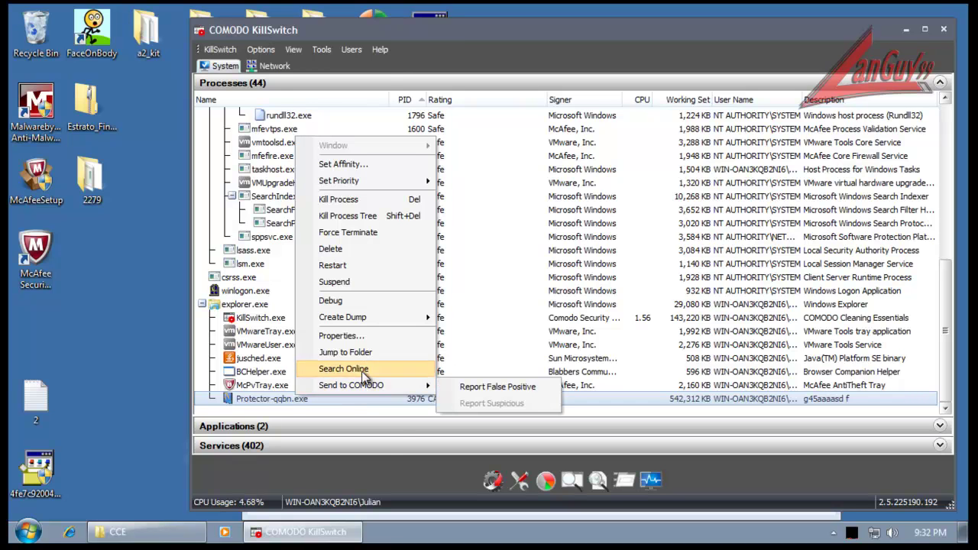
pyautogui.click(359, 337)
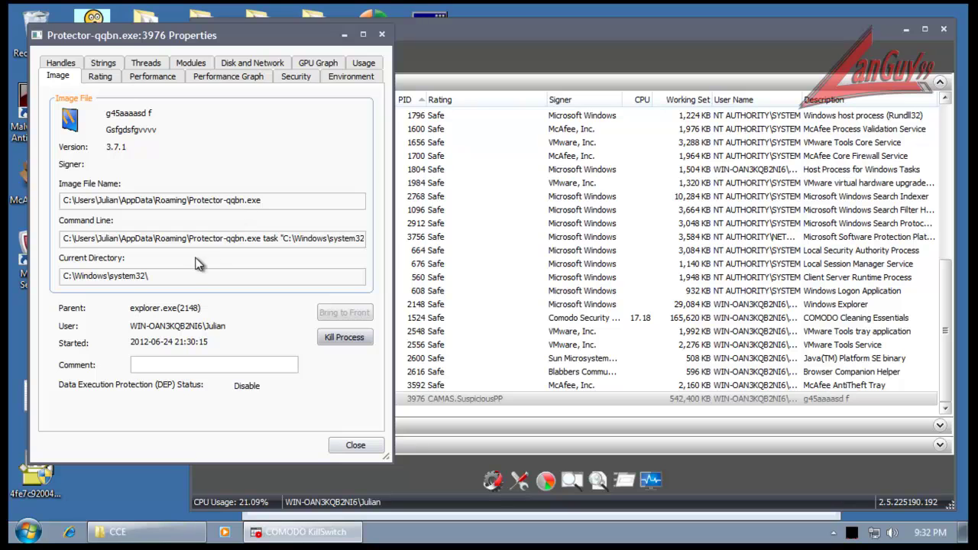
# - Examine the rating, performance figures and graph, security and environment properties of Protector-qqbn.exe
pyautogui.click(102, 78)
pyautogui.click(149, 79)
pyautogui.click(112, 78)
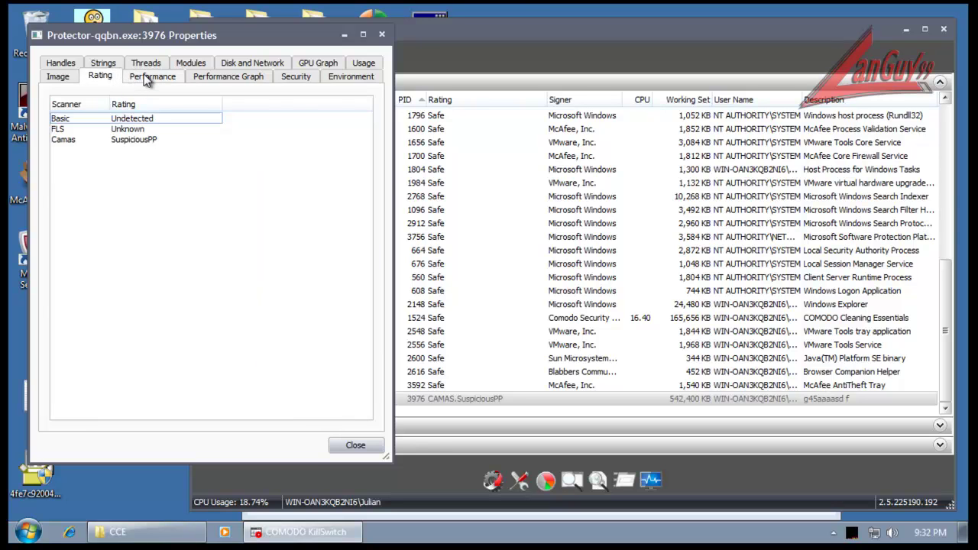
pyautogui.click(147, 80)
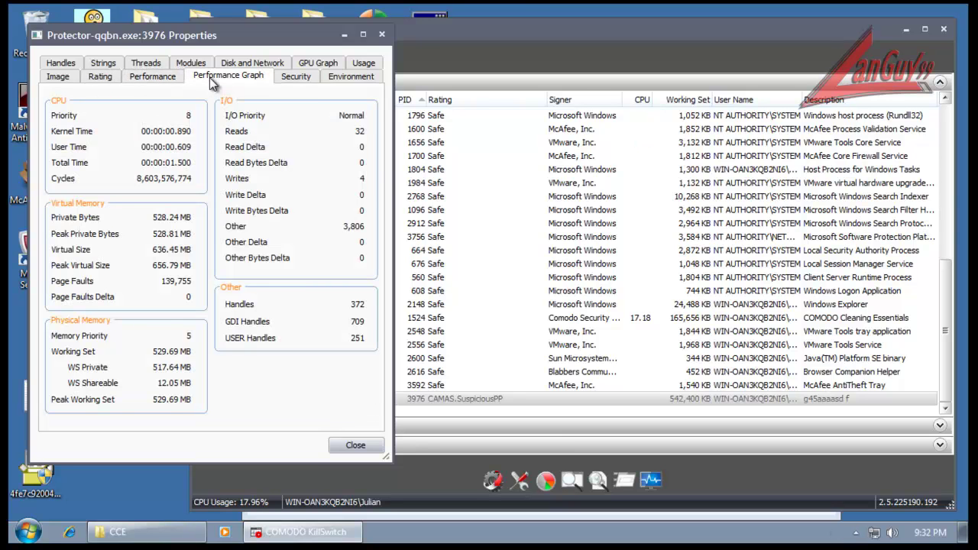
pyautogui.click(209, 78)
pyautogui.click(296, 76)
pyautogui.click(355, 76)
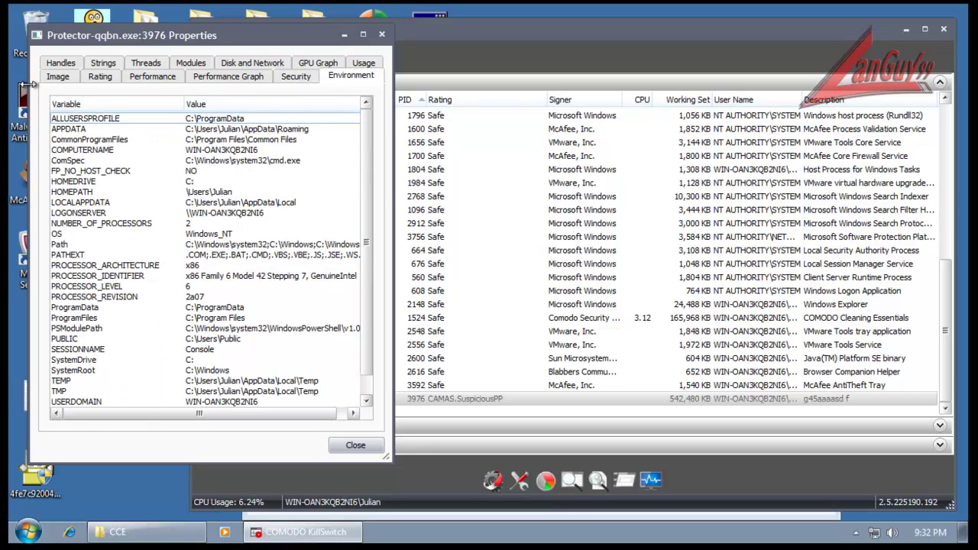
# - Examine the handles, strings, threads, modules, disk and network, GPU and usage properties of Protector-qqbn.exe, and close the properties
pyautogui.click(63, 64)
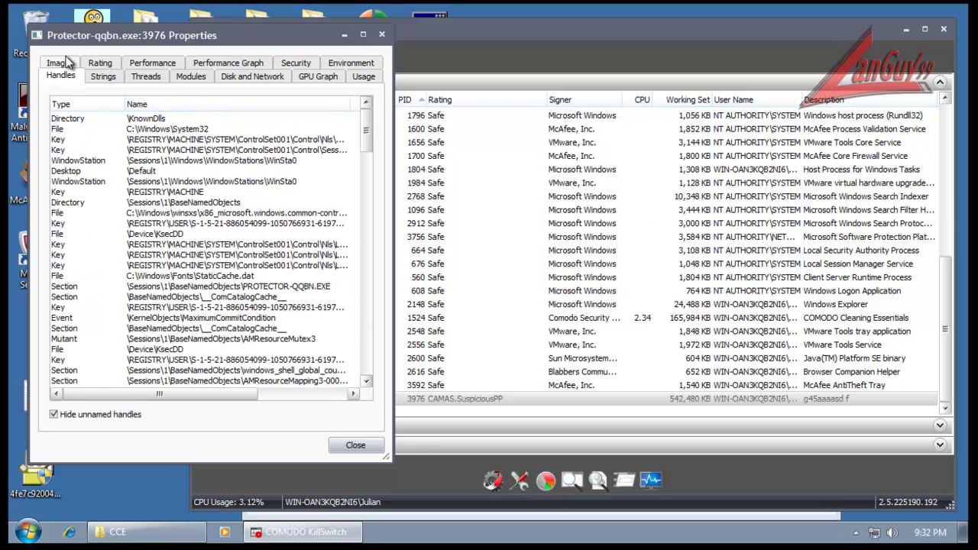
pyautogui.click(104, 80)
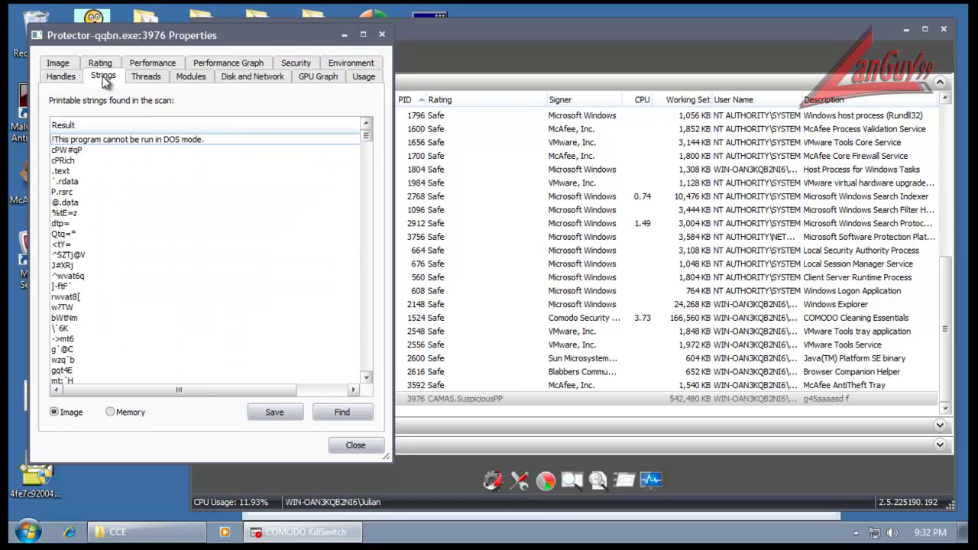
pyautogui.click(141, 76)
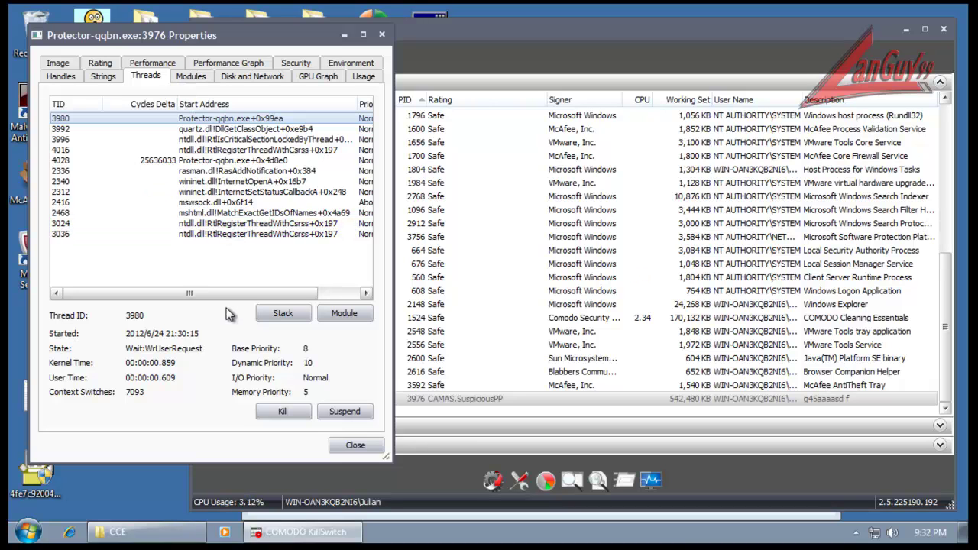
pyautogui.moveTo(197, 298); pyautogui.dragTo(245, 295)
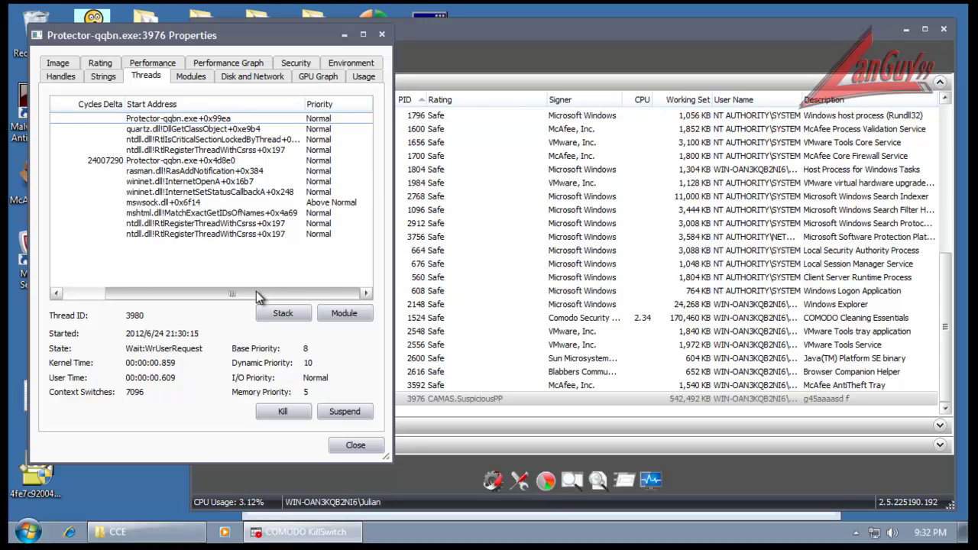
pyautogui.moveTo(256, 291); pyautogui.dragTo(177, 296)
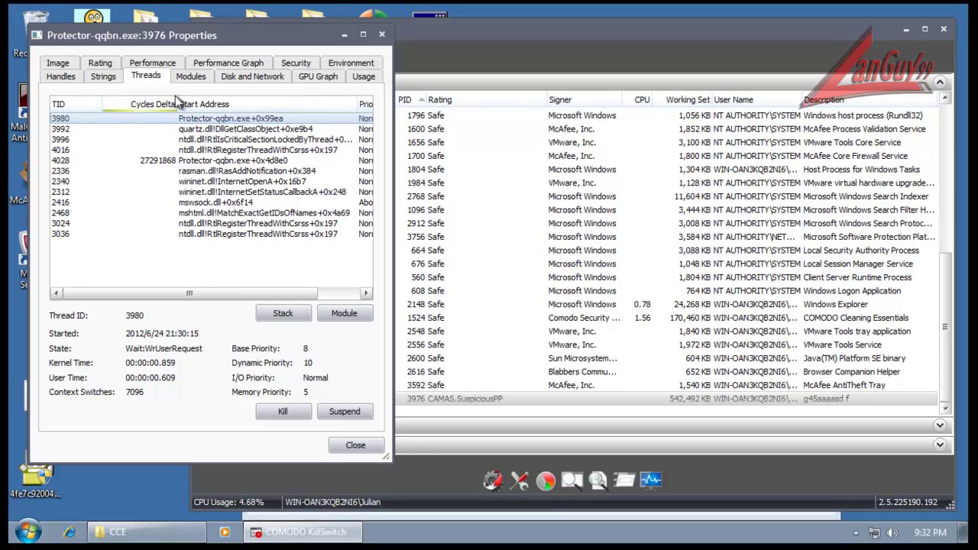
pyautogui.click(189, 79)
pyautogui.click(246, 76)
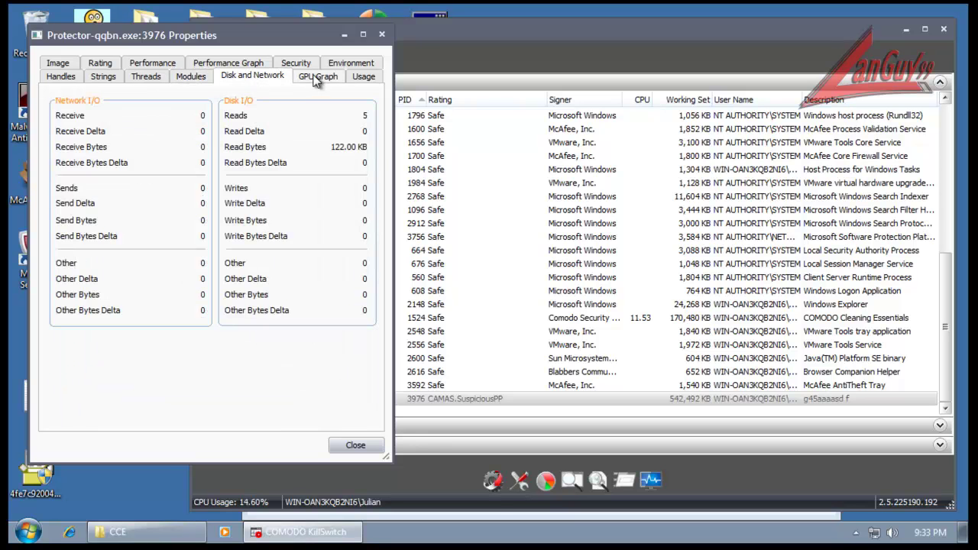
pyautogui.click(315, 78)
pyautogui.click(363, 76)
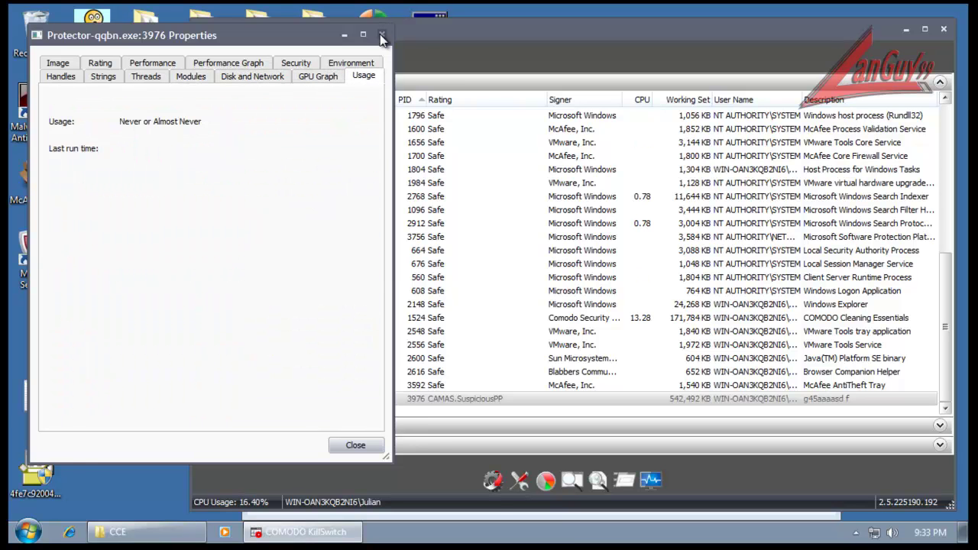
pyautogui.click(382, 36)
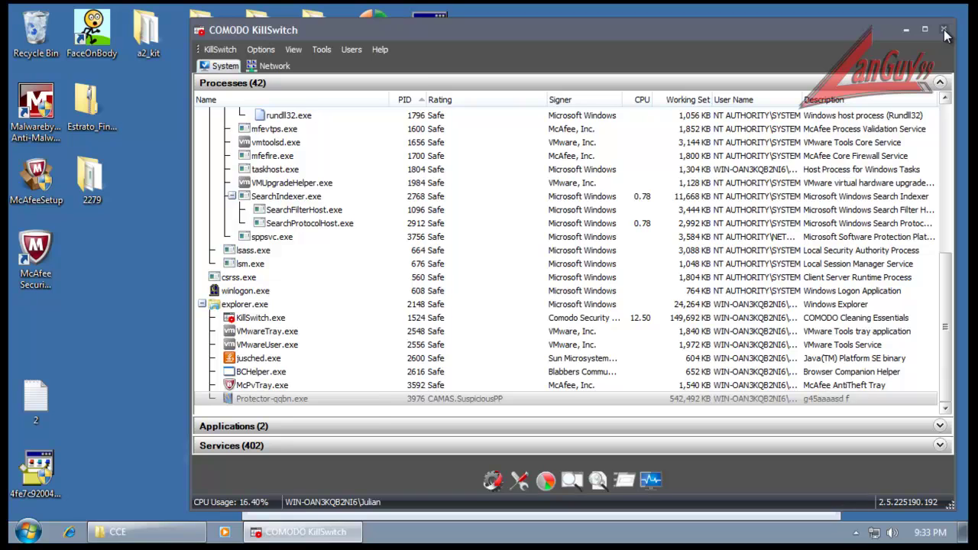
# - Close COMODO KillSwitch
pyautogui.click(943, 30)
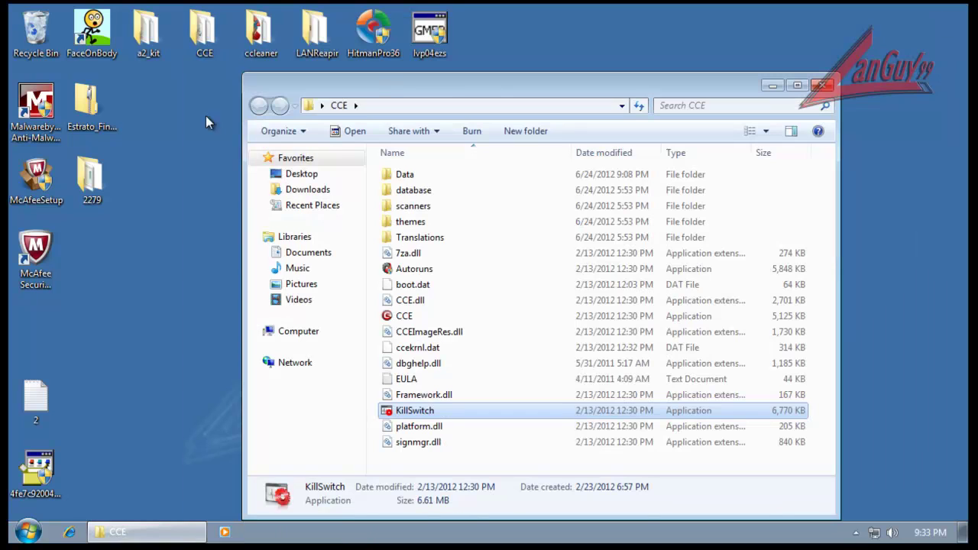
# - Try to move the 2279 folder into a new compressed folder on the desktop, cancel the compression and close the archive's window
pyautogui.click(92, 181)
pyautogui.rightClick(93, 181)
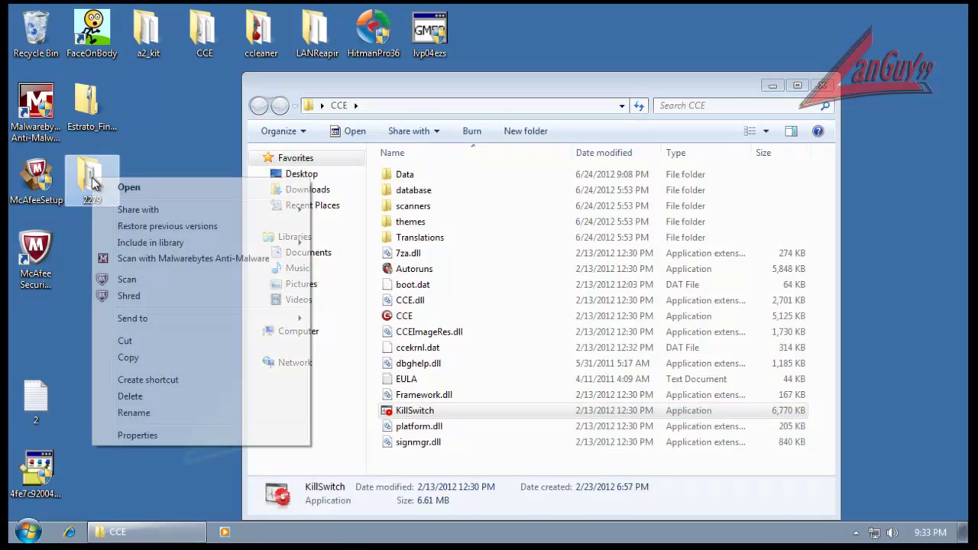
pyautogui.click(126, 340)
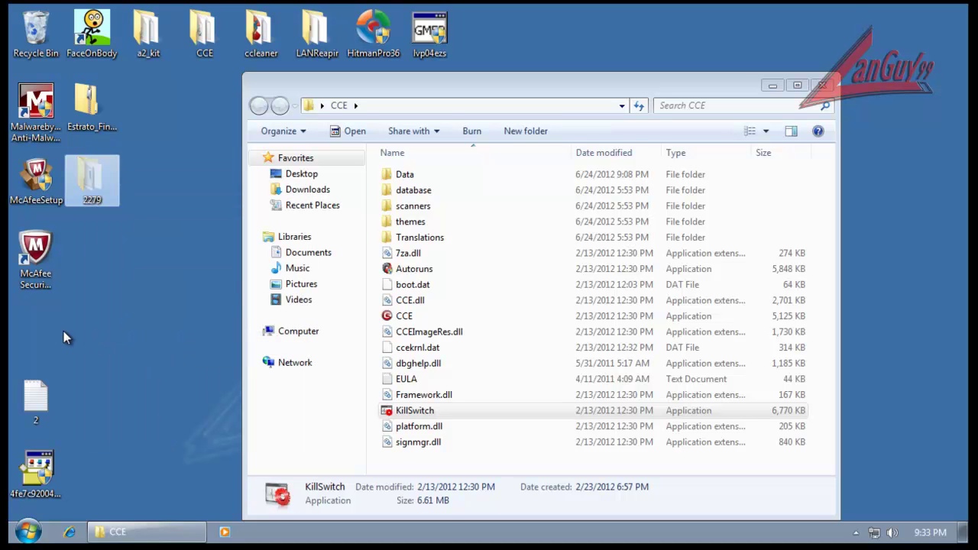
pyautogui.rightClick(70, 298)
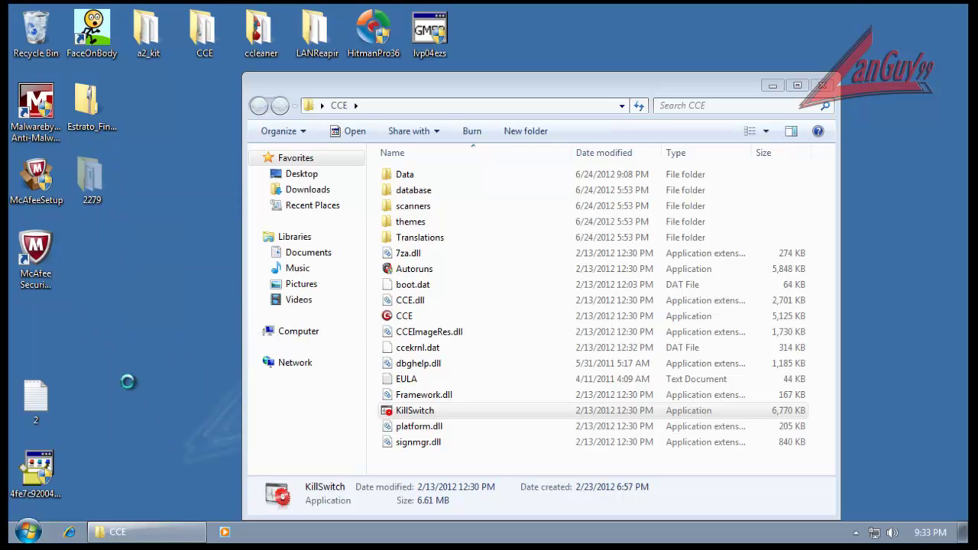
pyautogui.moveTo(160, 405)
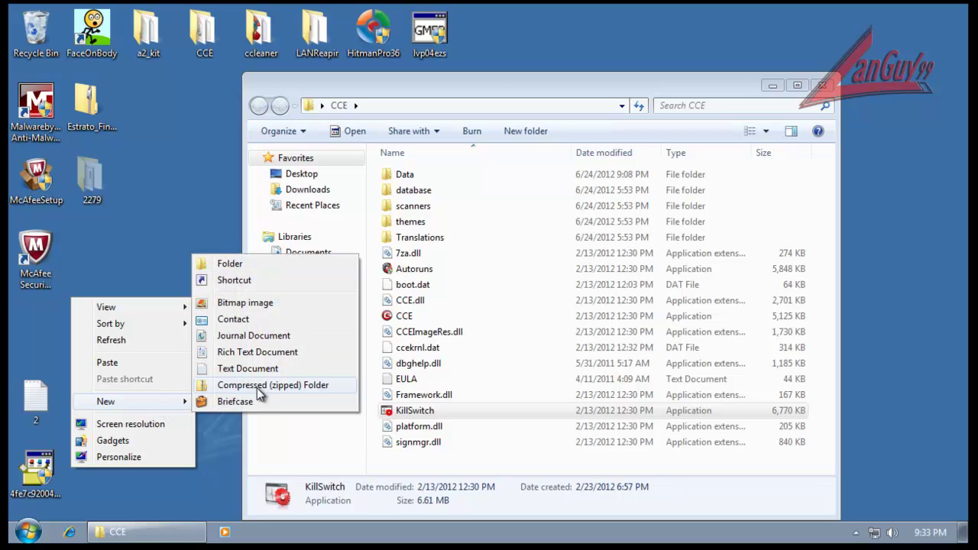
pyautogui.click(249, 386)
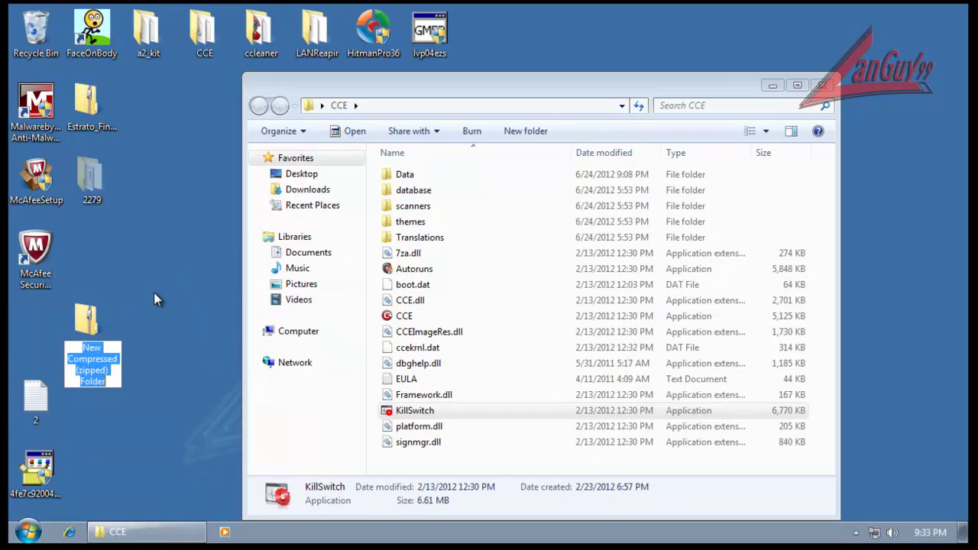
pyautogui.doubleClick(92, 325)
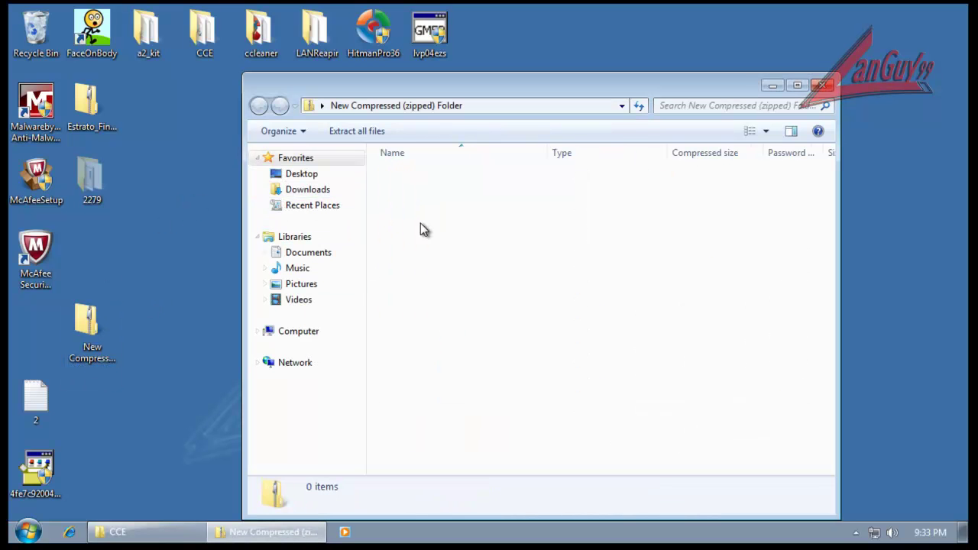
pyautogui.rightClick(420, 223)
pyautogui.click(480, 305)
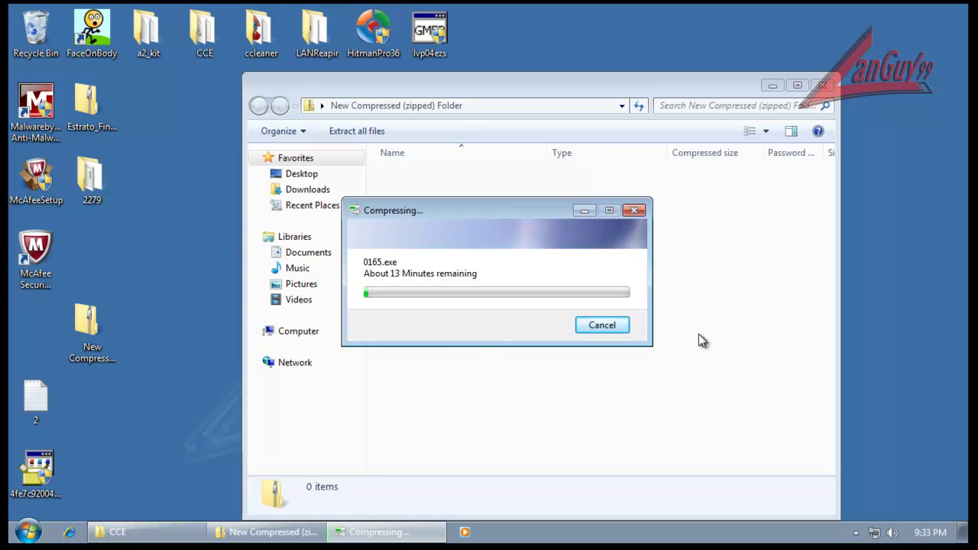
pyautogui.click(611, 329)
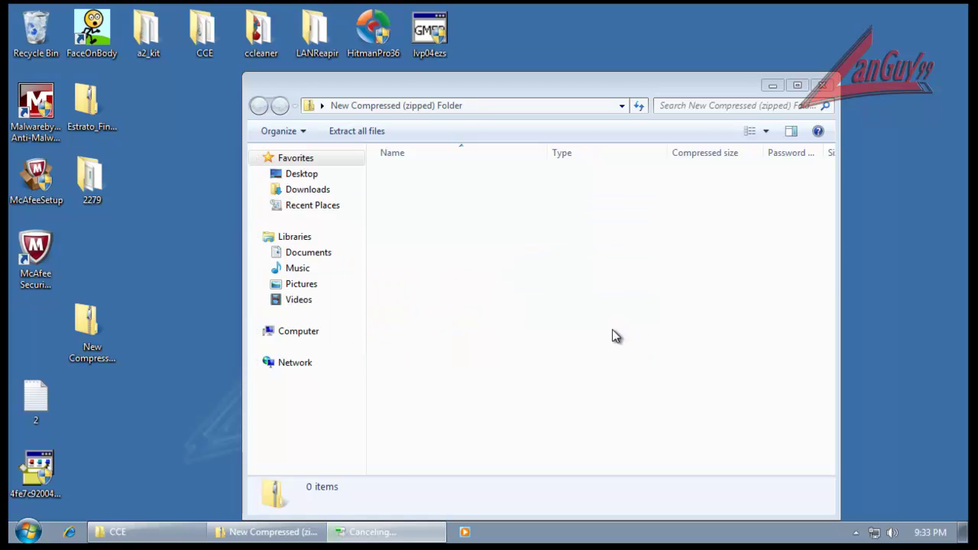
pyautogui.click(822, 85)
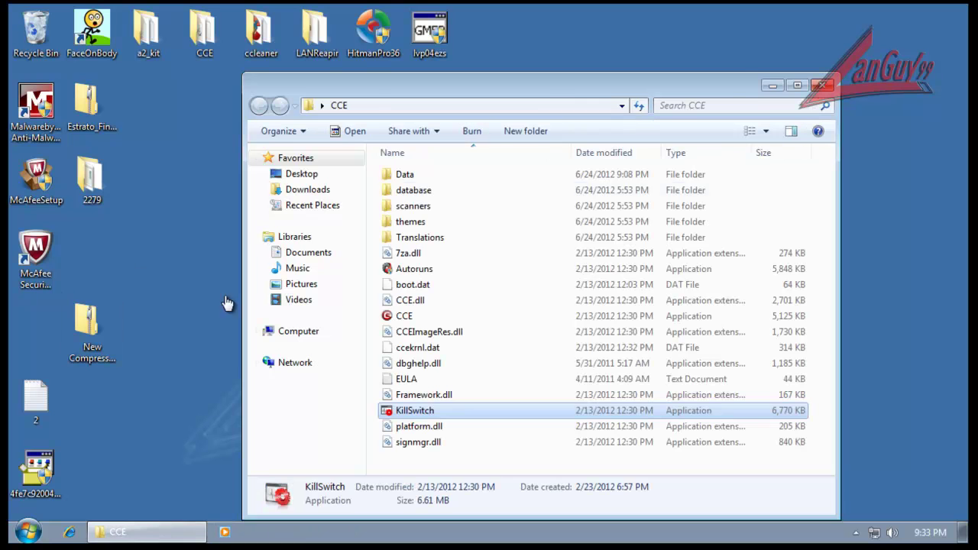
# - Delete the 2279 folder and the new compressed folder from the desktop, and close the CCE folder window
pyautogui.click(88, 325)
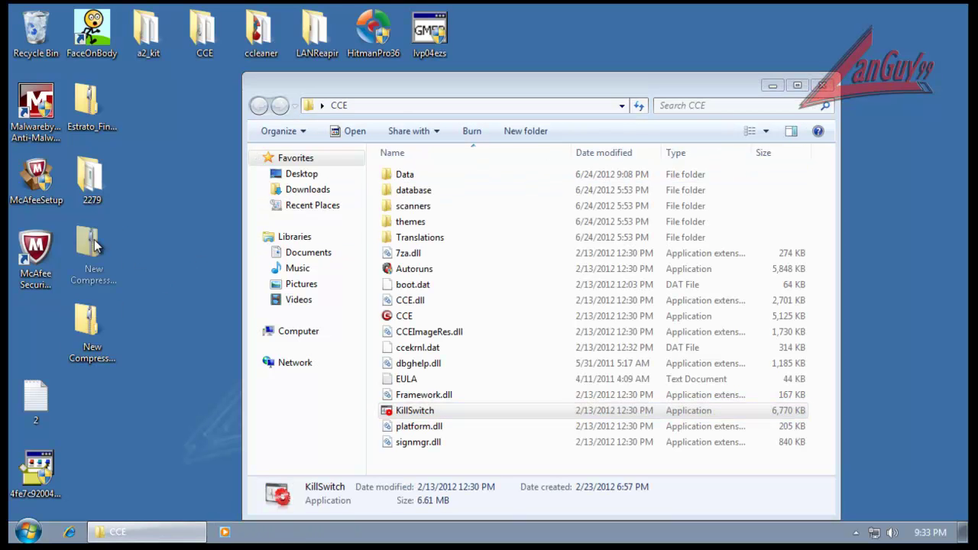
pyautogui.moveTo(200, 346); pyautogui.dragTo(99, 197)
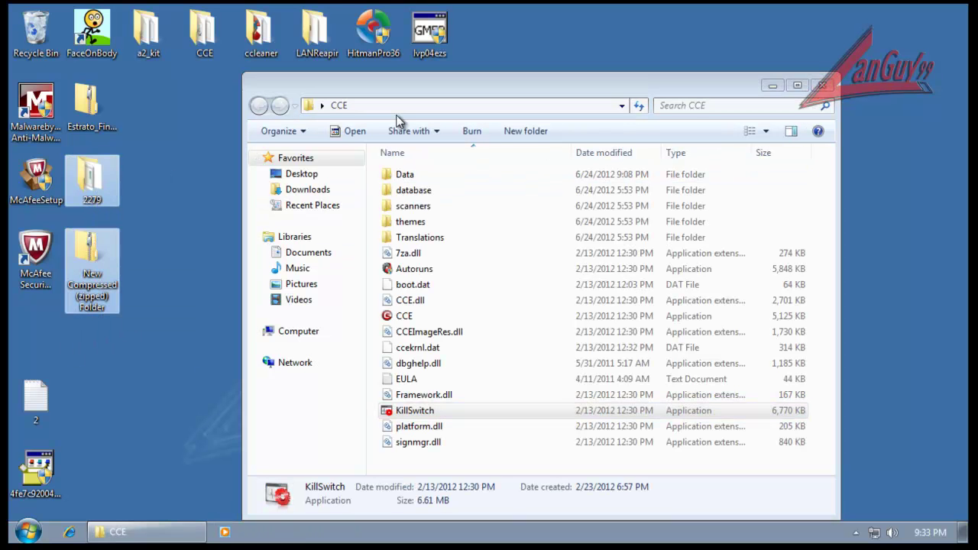
pyautogui.press('Delete')
pyautogui.press('Return')
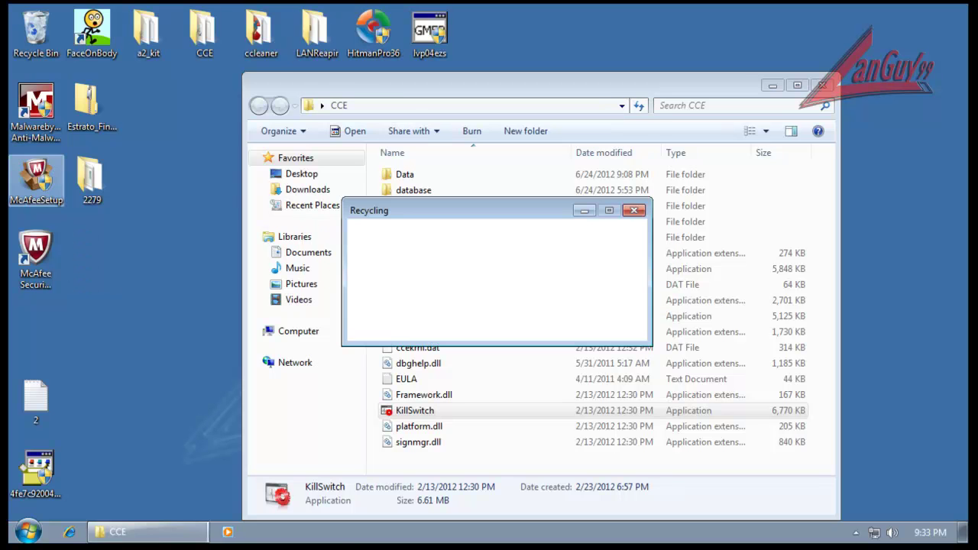
pyautogui.click(23, 99)
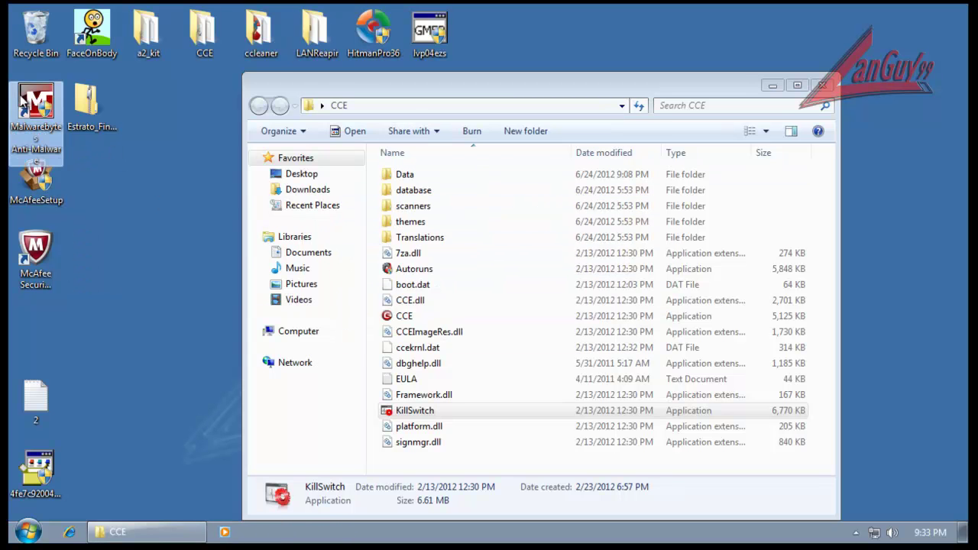
pyautogui.click(822, 86)
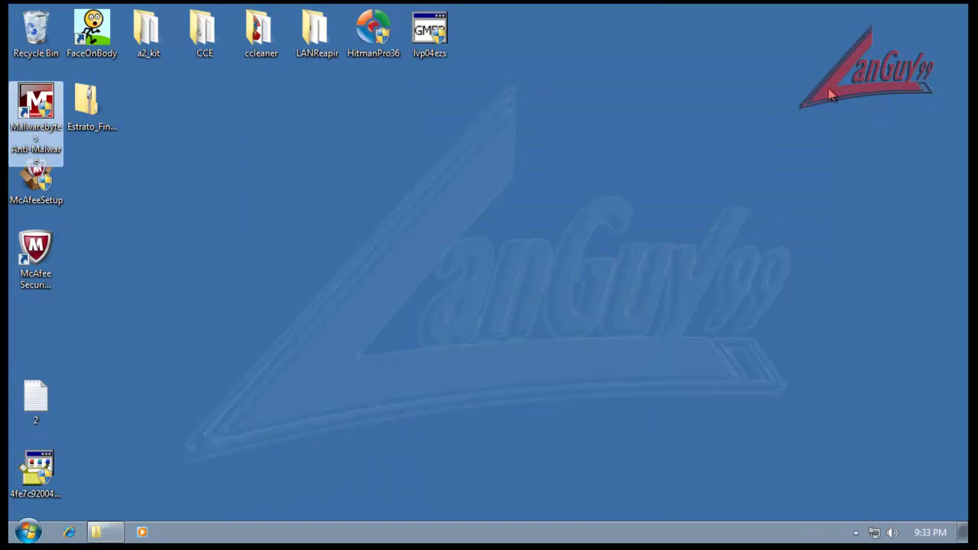
# - Open Windows Pro Defence from the hidden notification icons to view its Advanced Process Control list, and close it
pyautogui.click(856, 533)
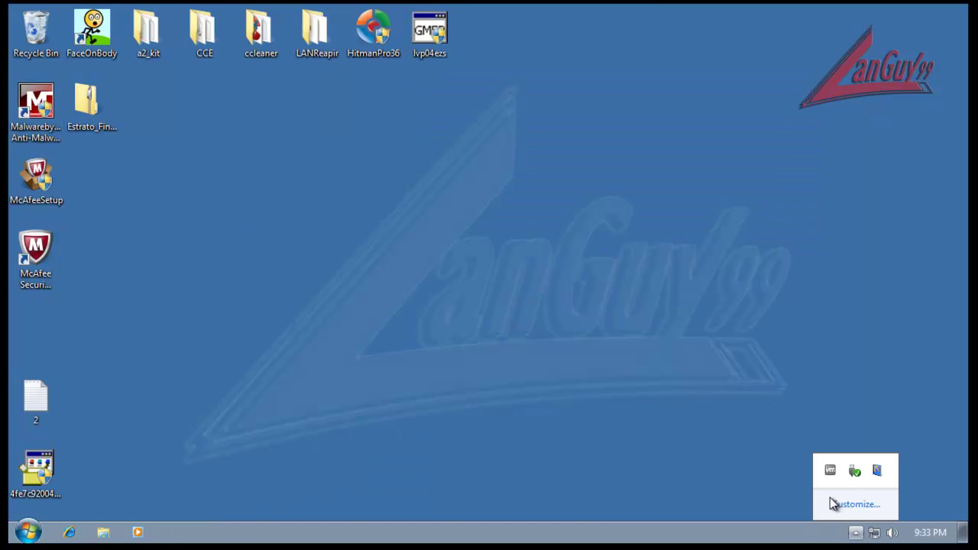
pyautogui.rightClick(819, 537)
pyautogui.click(845, 490)
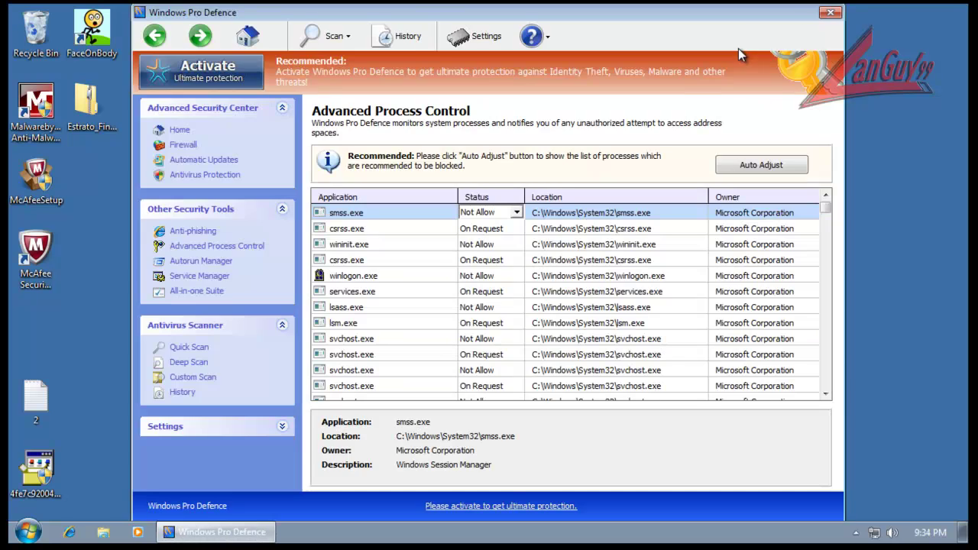
pyautogui.click(829, 13)
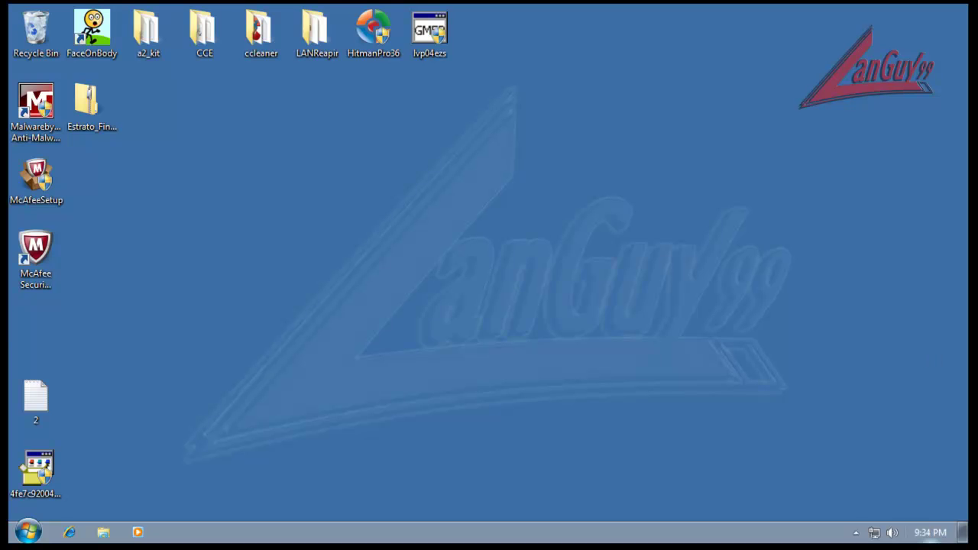
# - Acknowledge the completed Malwarebytes Anti-Malware quick scan and show the list of detected objects
pyautogui.moveTo(931, 534)
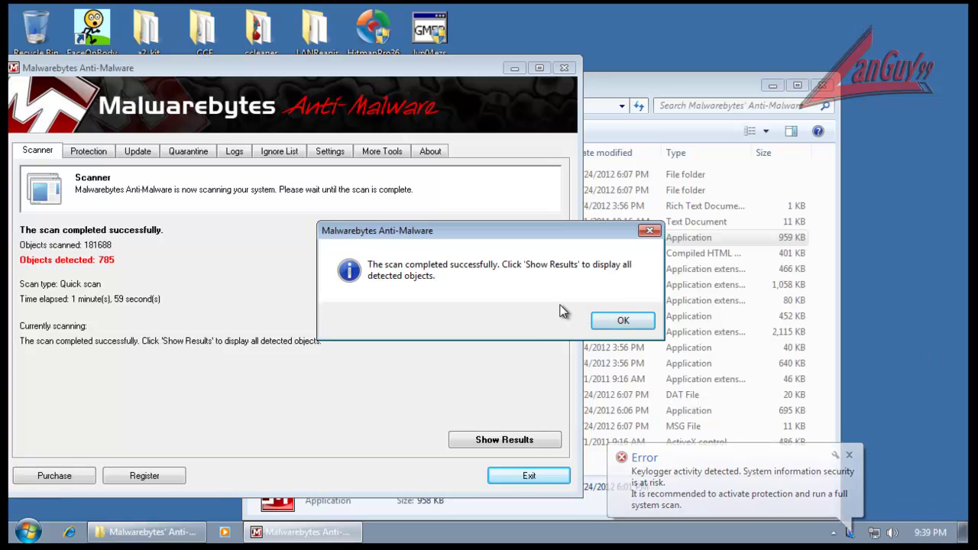
pyautogui.click(619, 320)
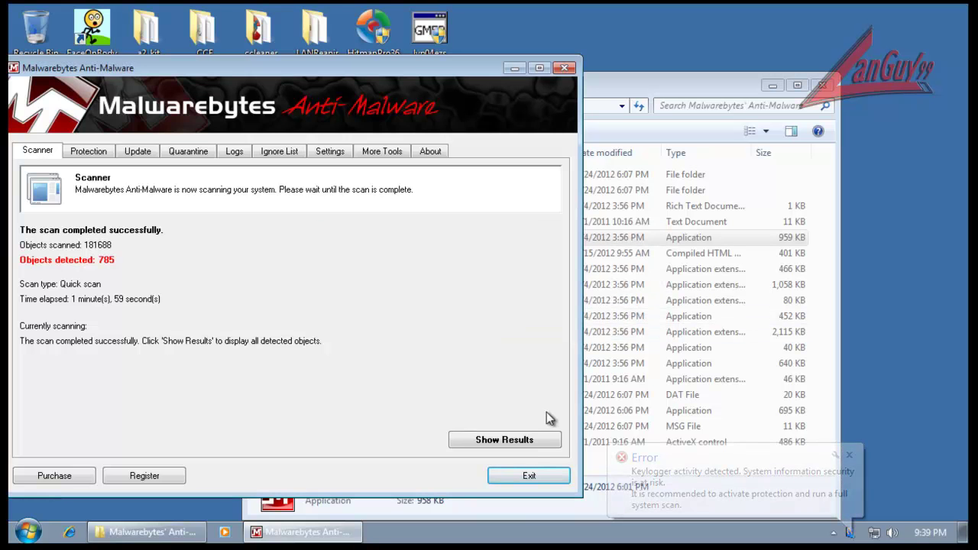
pyautogui.click(531, 441)
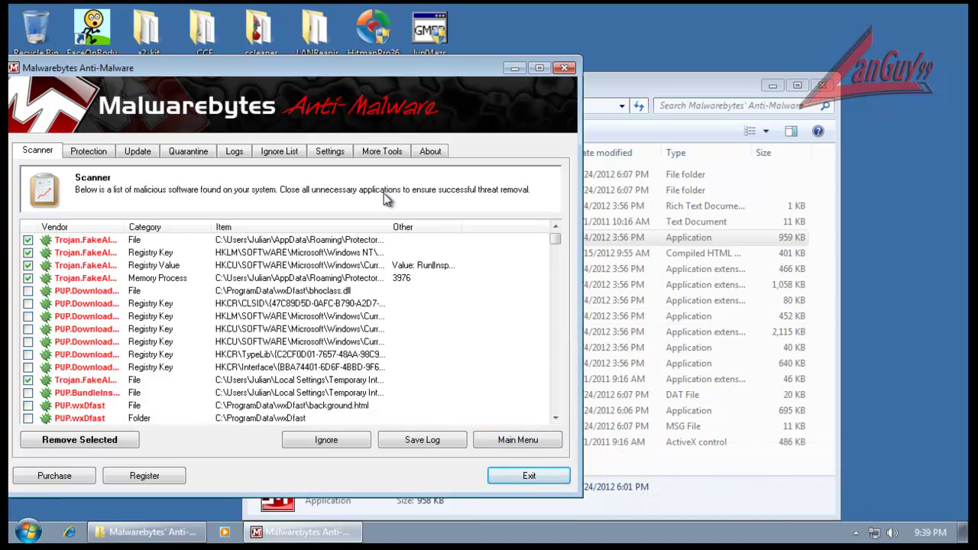
# - Widen the Item and Vendor columns of the scan results and sort the detections by vendor
pyautogui.moveTo(391, 227); pyautogui.dragTo(455, 227)
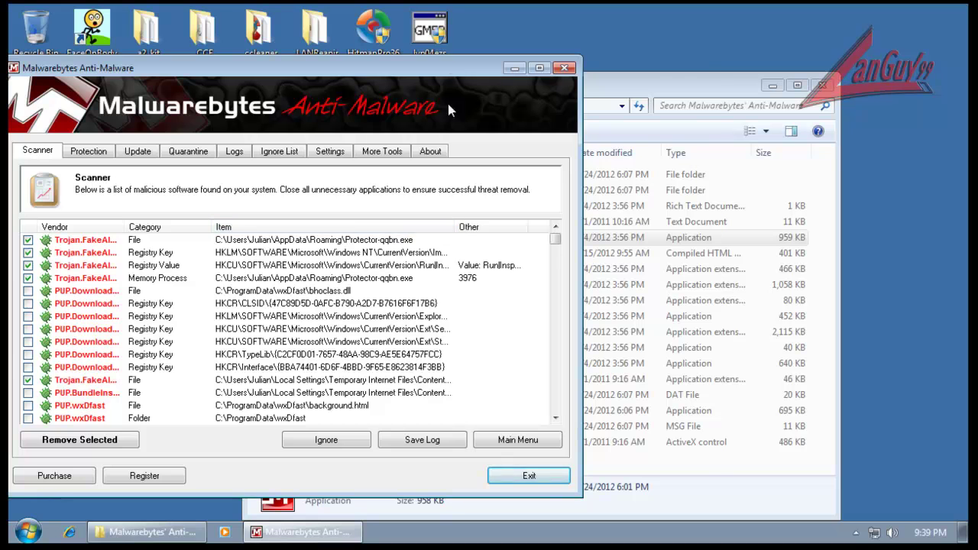
pyautogui.moveTo(445, 71); pyautogui.dragTo(583, 58)
pyautogui.moveTo(263, 216); pyautogui.dragTo(306, 215)
pyautogui.click(276, 218)
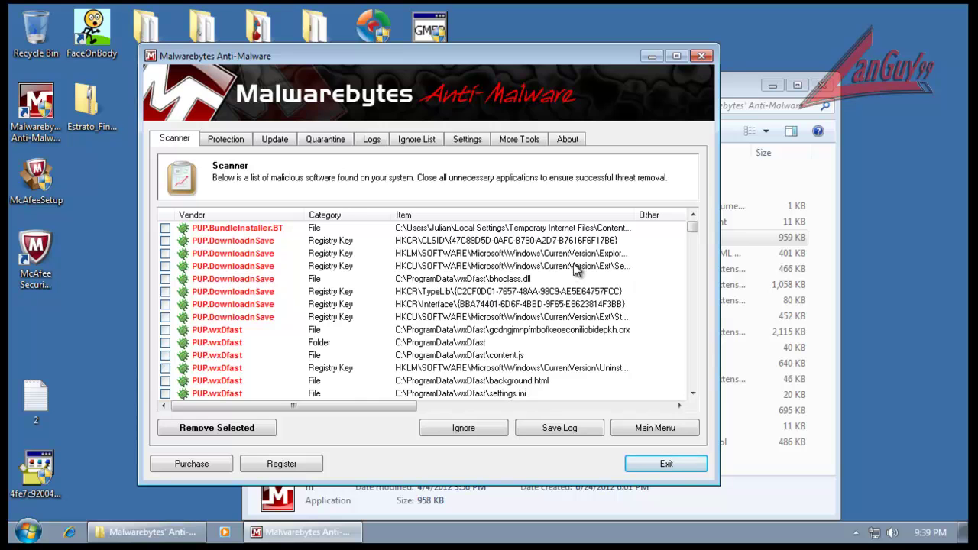
# - Examine the Security.Hijack registry key detections, widening the Item column to read which executables the Image File Execution Options entries target
pyautogui.scroll(-10, 688, 237)
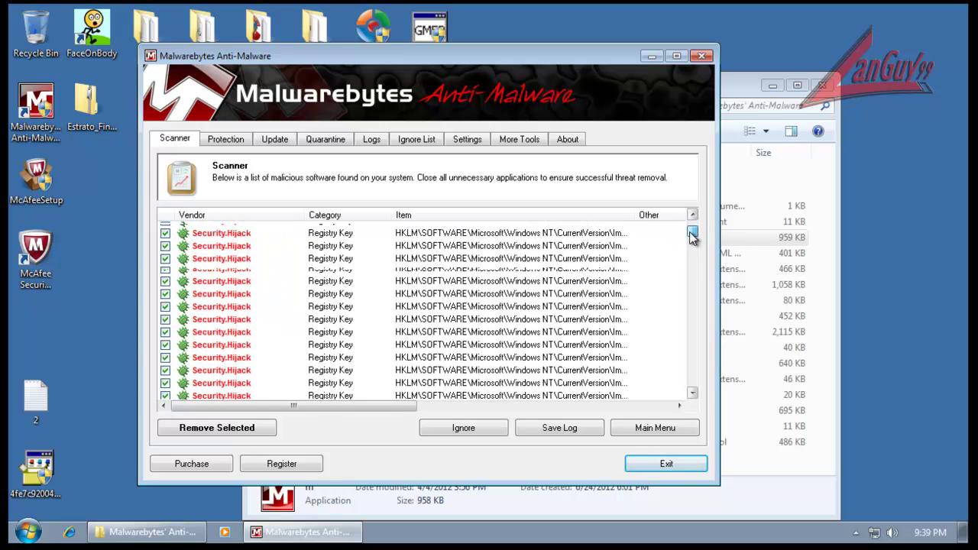
pyautogui.scroll(-10, 692, 235)
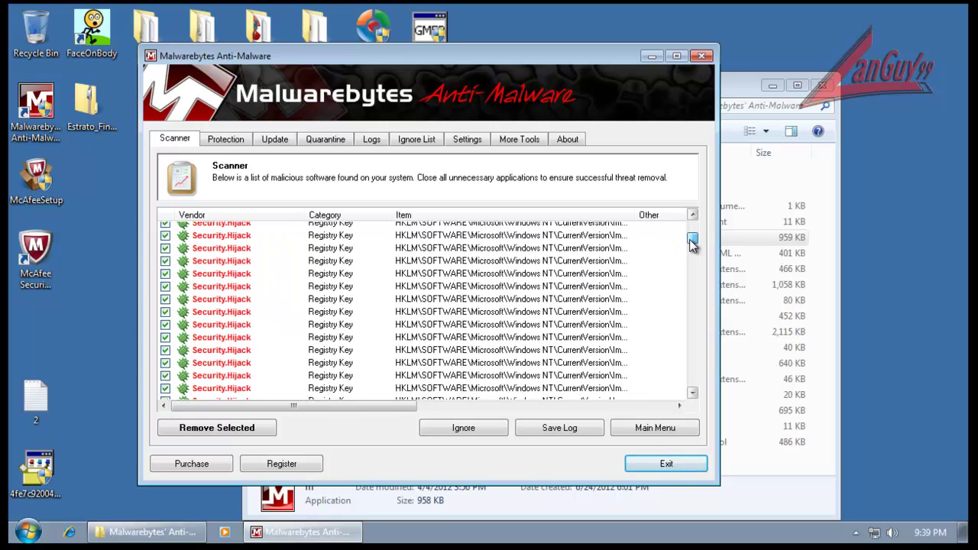
pyautogui.doubleClick(636, 215)
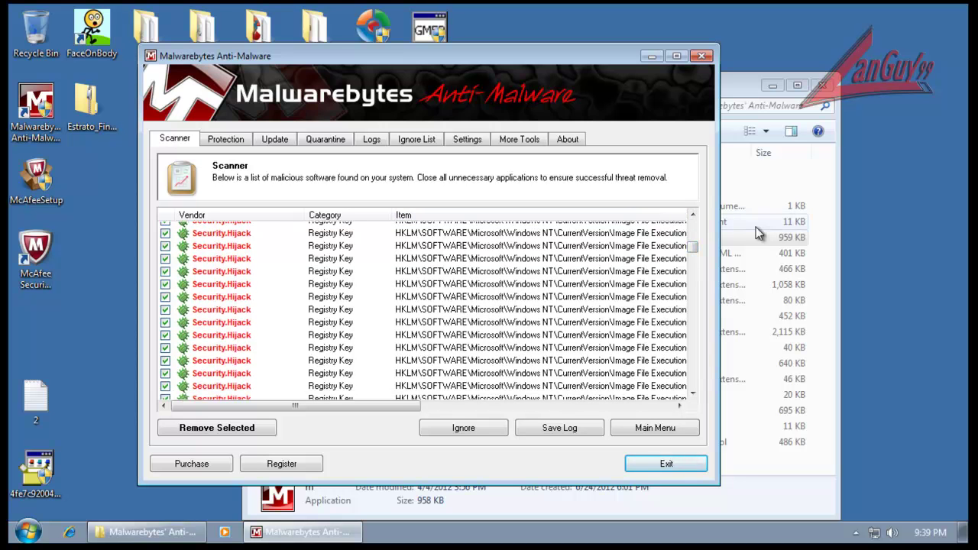
pyautogui.moveTo(386, 403); pyautogui.dragTo(674, 387)
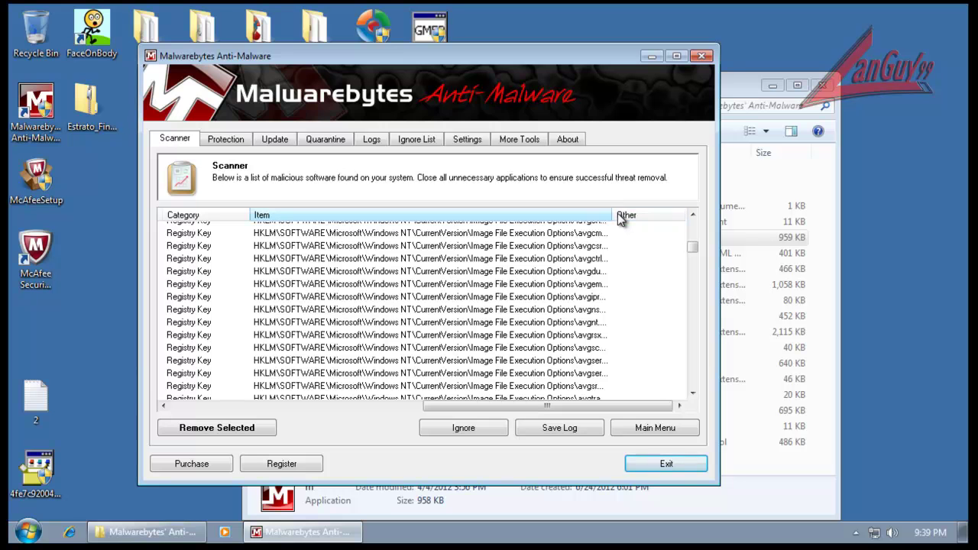
pyautogui.moveTo(612, 215); pyautogui.dragTo(701, 204)
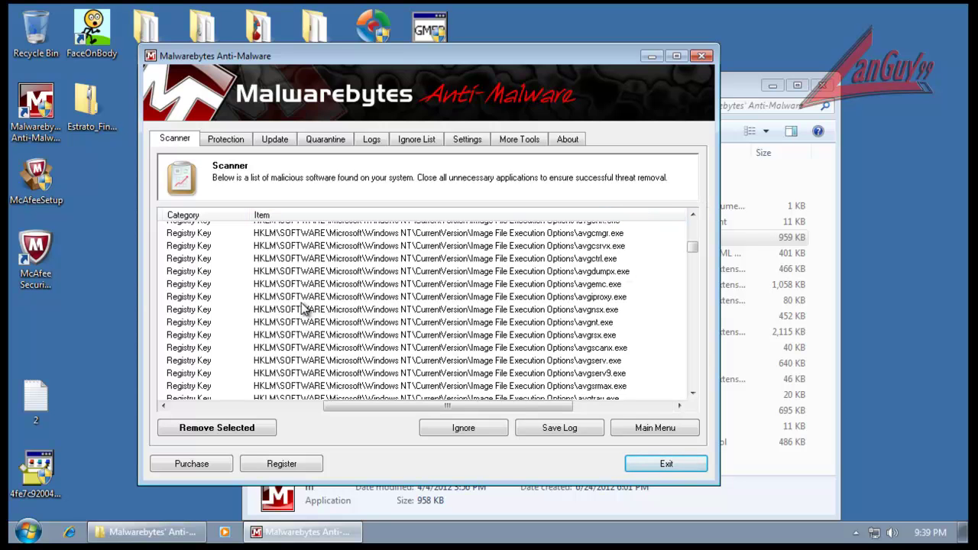
pyautogui.moveTo(375, 403); pyautogui.dragTo(547, 338)
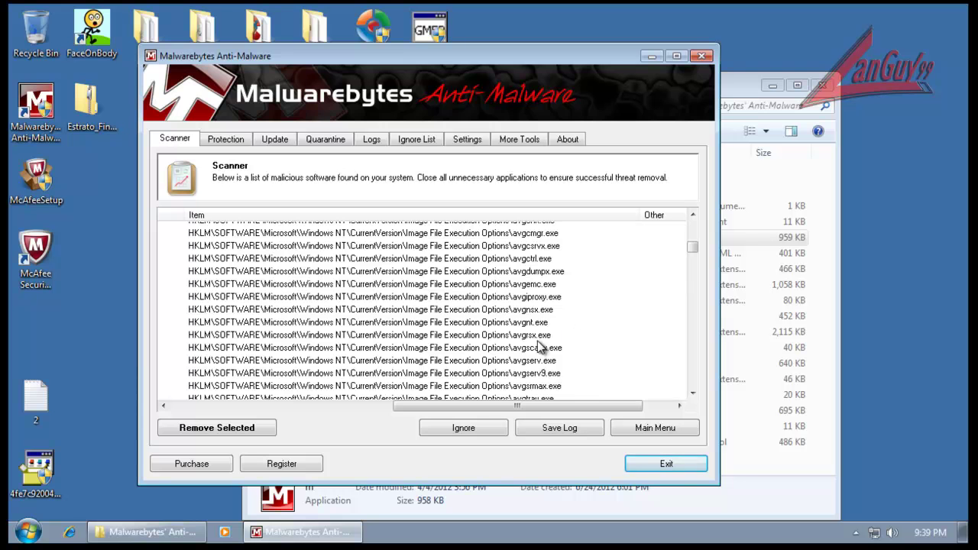
pyautogui.moveTo(691, 252); pyautogui.dragTo(691, 302)
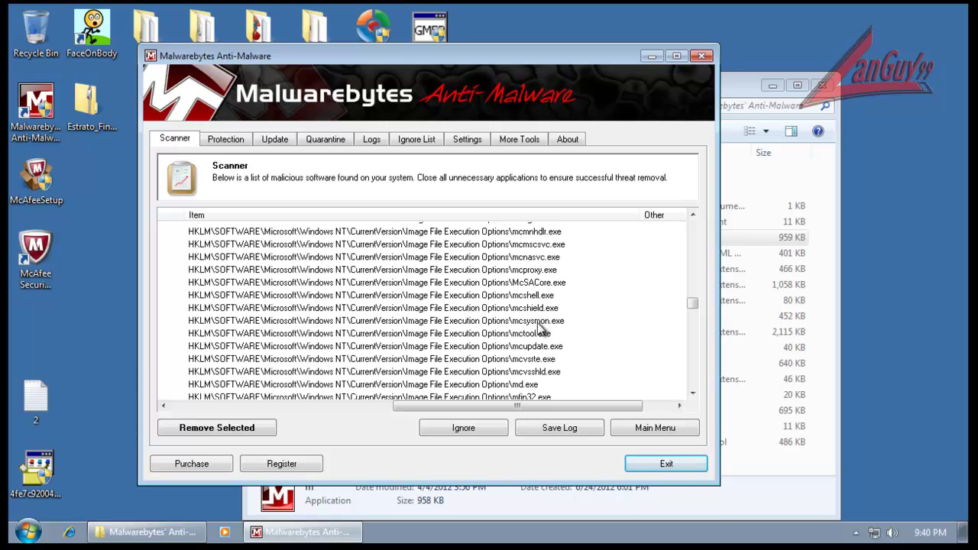
pyautogui.moveTo(542, 404); pyautogui.dragTo(306, 442)
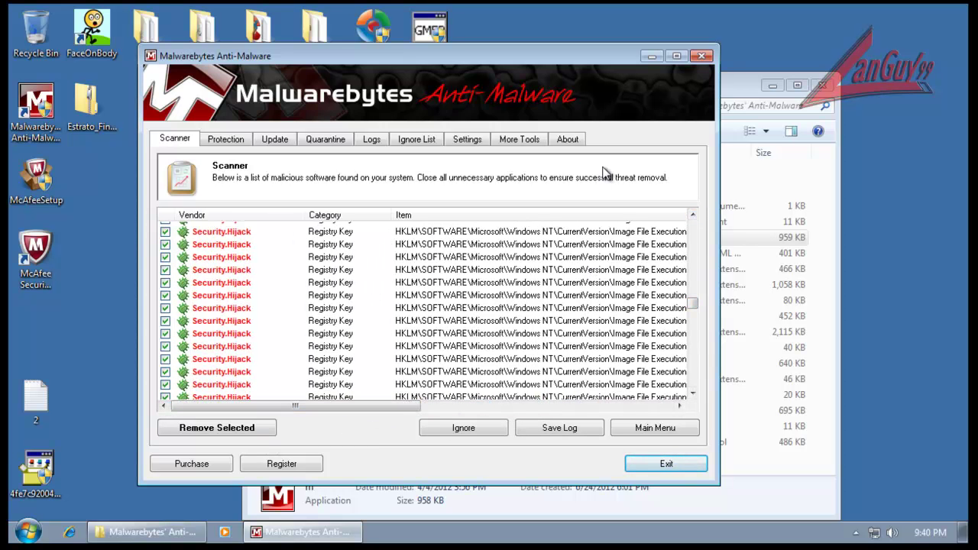
# - View the m application in the Malwarebytes' Anti-Malware folder and examine the Trojan.Agent and Trojan.FakeAlert detections at the end of the results
pyautogui.click(747, 90)
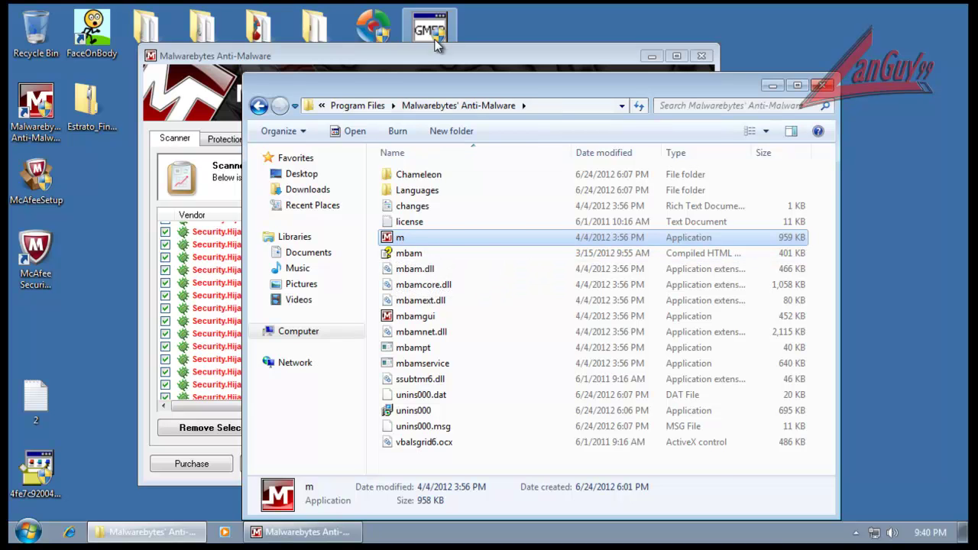
pyautogui.click(444, 58)
pyautogui.moveTo(693, 304); pyautogui.dragTo(695, 383)
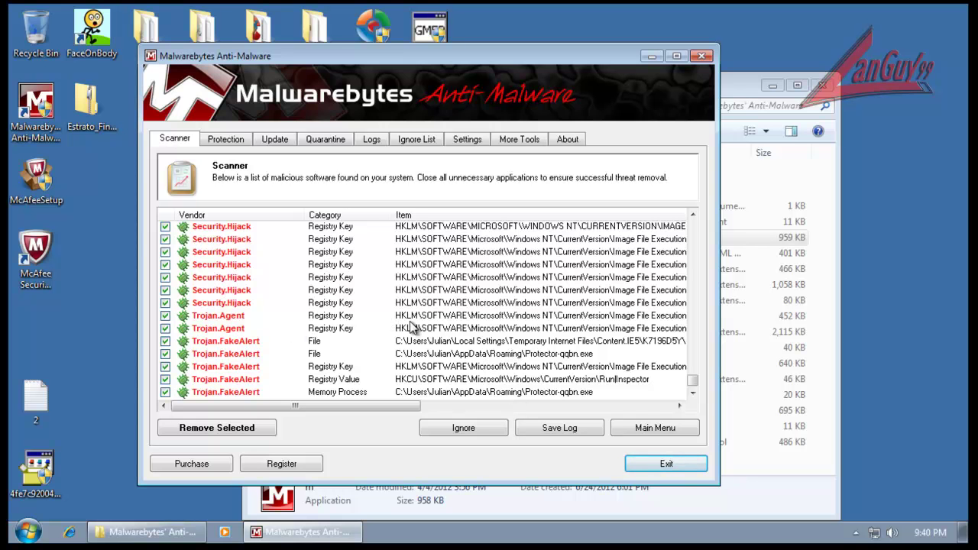
pyautogui.moveTo(394, 405); pyautogui.dragTo(557, 392)
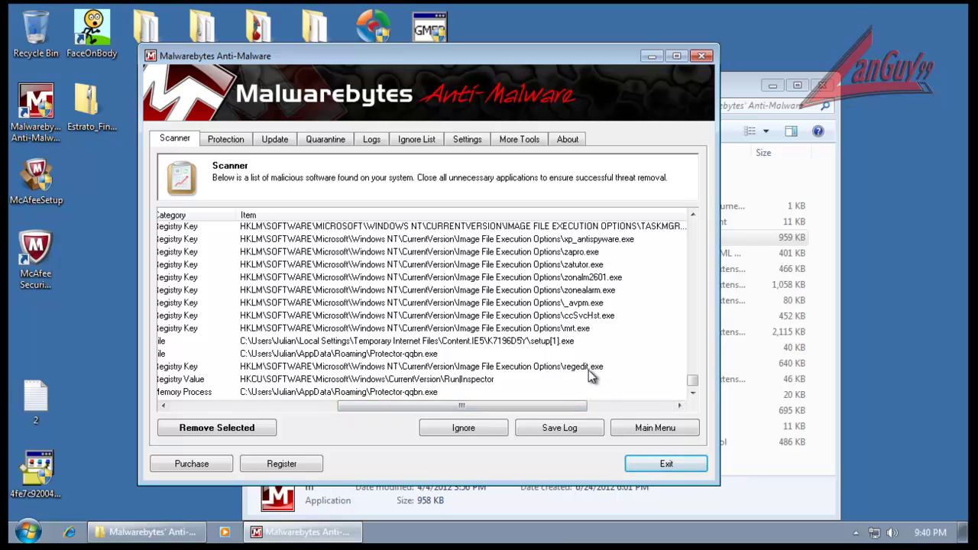
pyautogui.moveTo(587, 406); pyautogui.dragTo(373, 391)
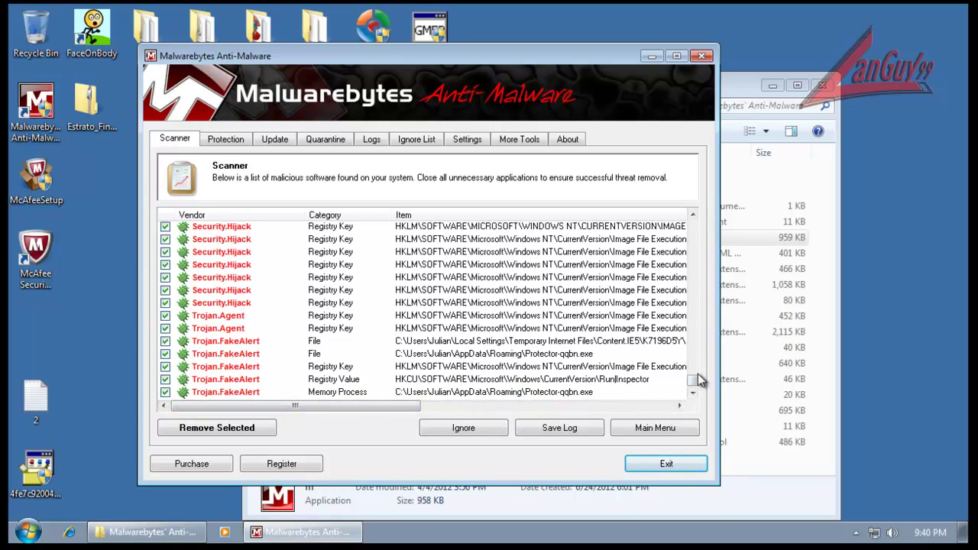
# - Mark every detection in the scan results for removal, remove them all with Malwarebytes, and accept the system restart to complete the cleanup
pyautogui.moveTo(691, 381); pyautogui.dragTo(701, 222)
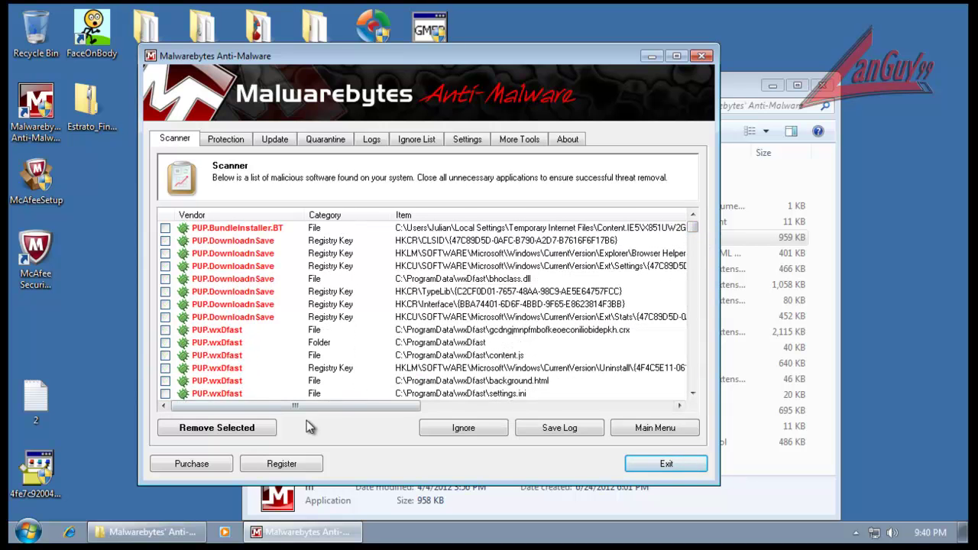
pyautogui.rightClick(289, 354)
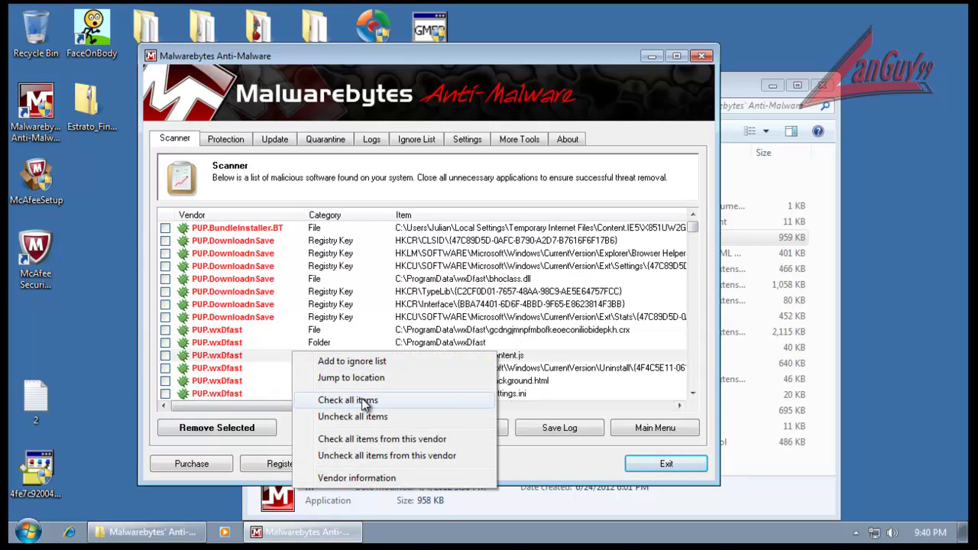
pyautogui.click(365, 405)
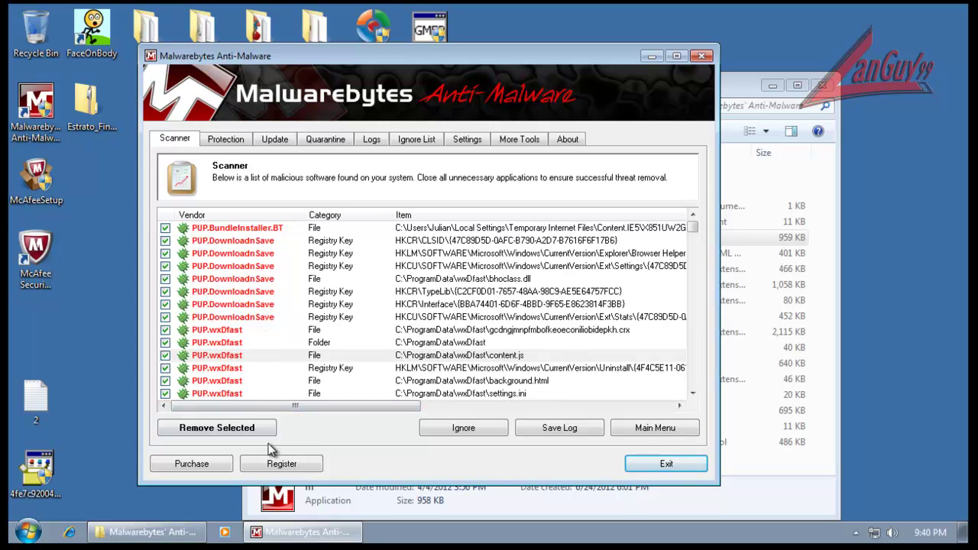
pyautogui.click(249, 430)
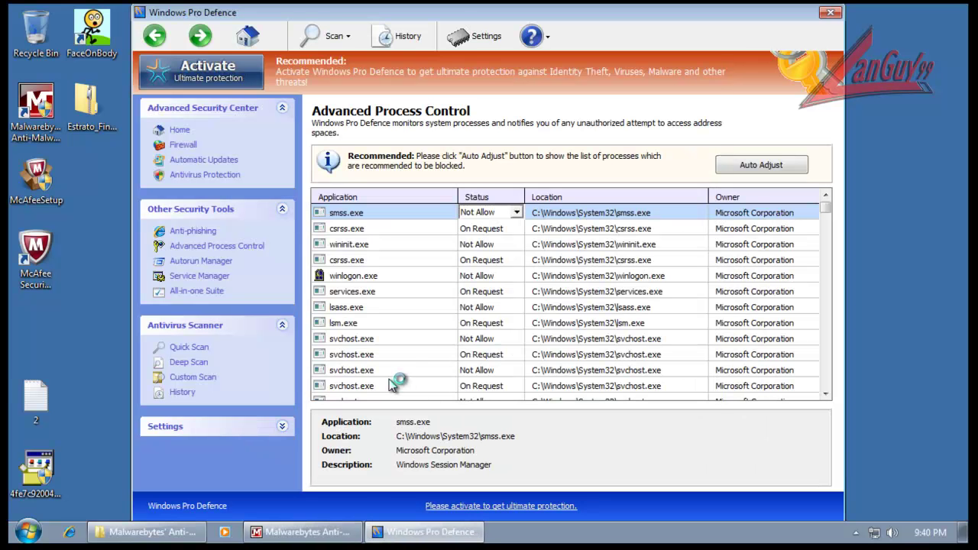
pyautogui.click(341, 533)
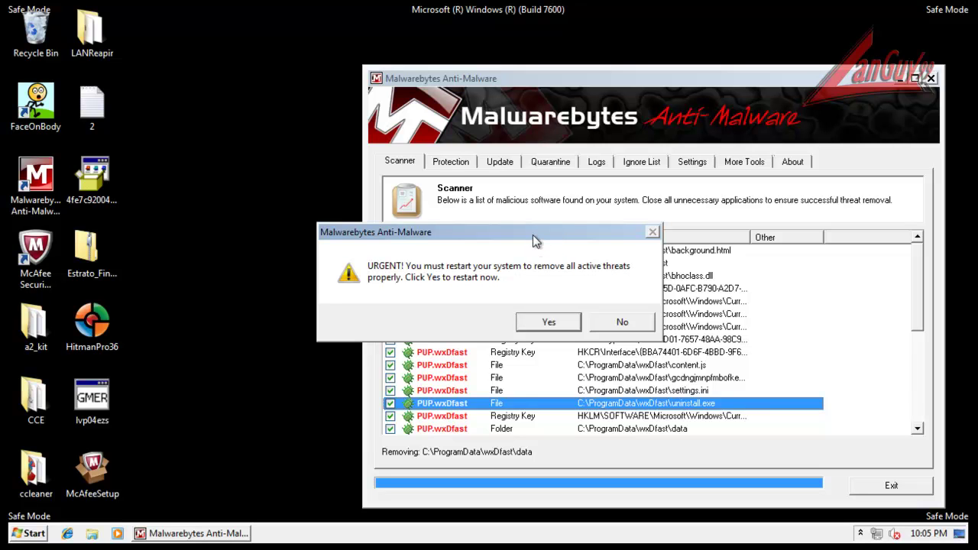
pyautogui.click(562, 329)
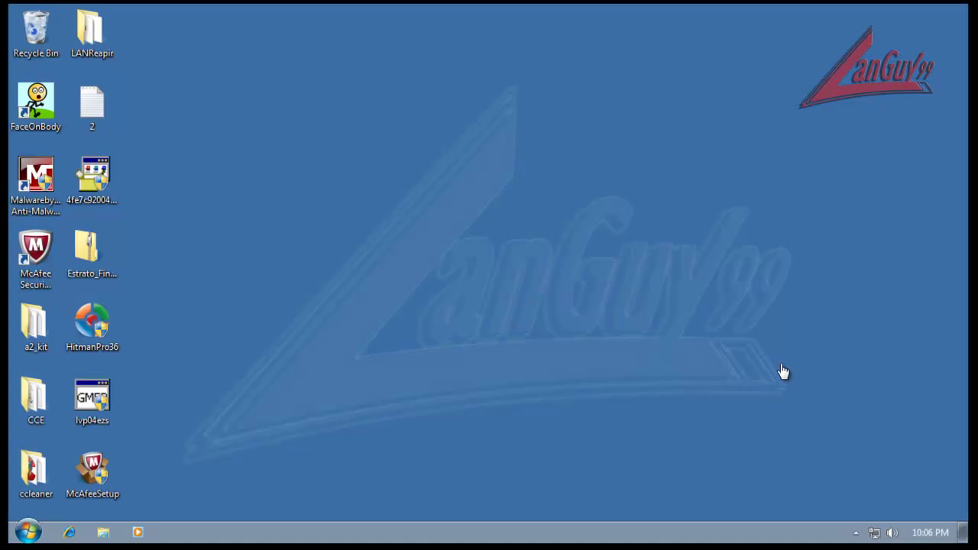
# - Check the hidden notification area icons after the restart and close the McAfee SecurityCenter window
pyautogui.click(858, 533)
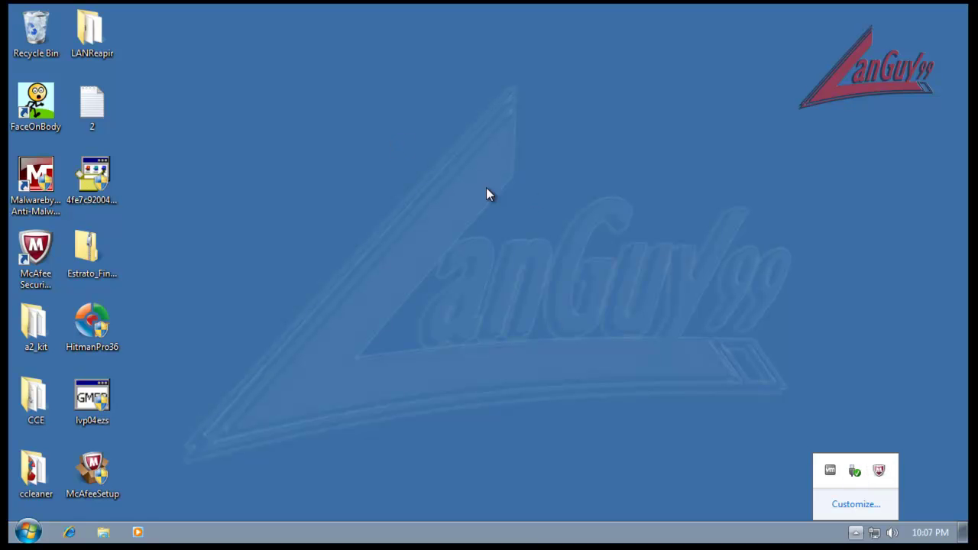
pyautogui.click(526, 231)
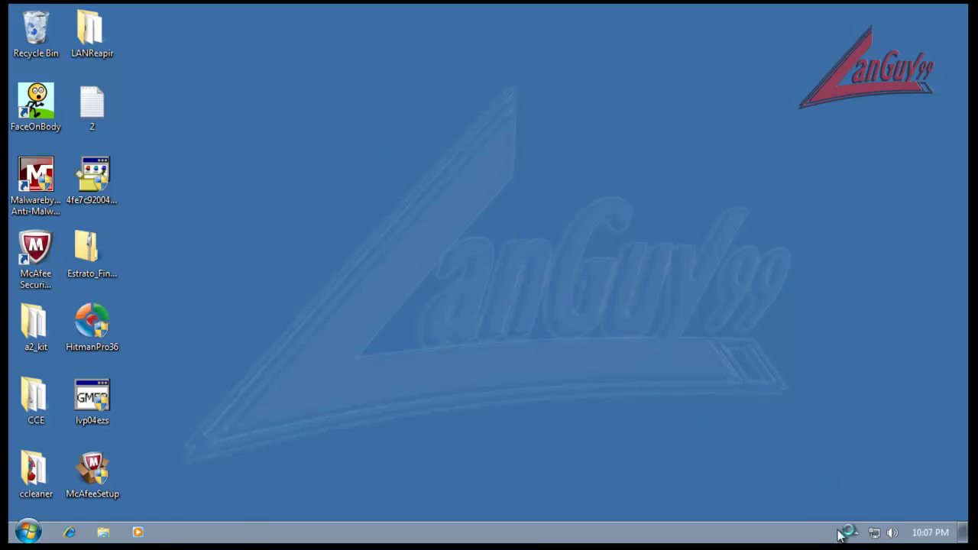
pyautogui.click(684, 78)
# - Empty the Recycle Bin, confirming permanent deletion of the m application
pyautogui.rightClick(44, 34)
pyautogui.click(106, 64)
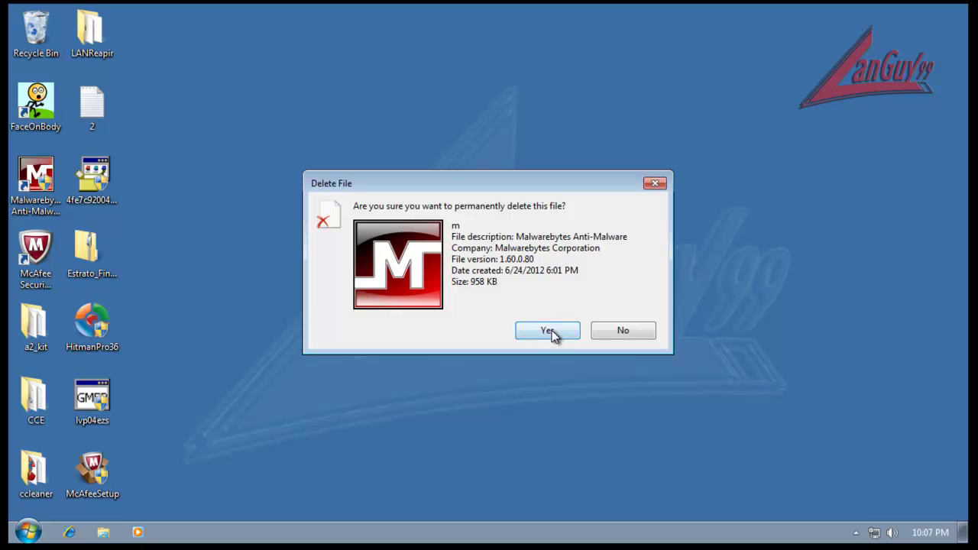
pyautogui.click(551, 332)
pyautogui.click(225, 309)
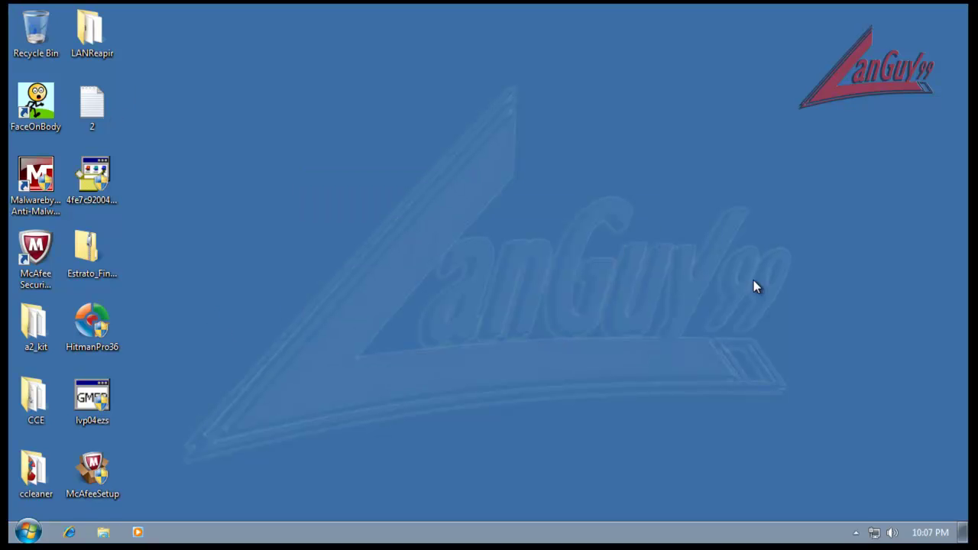
pyautogui.moveTo(930, 540)
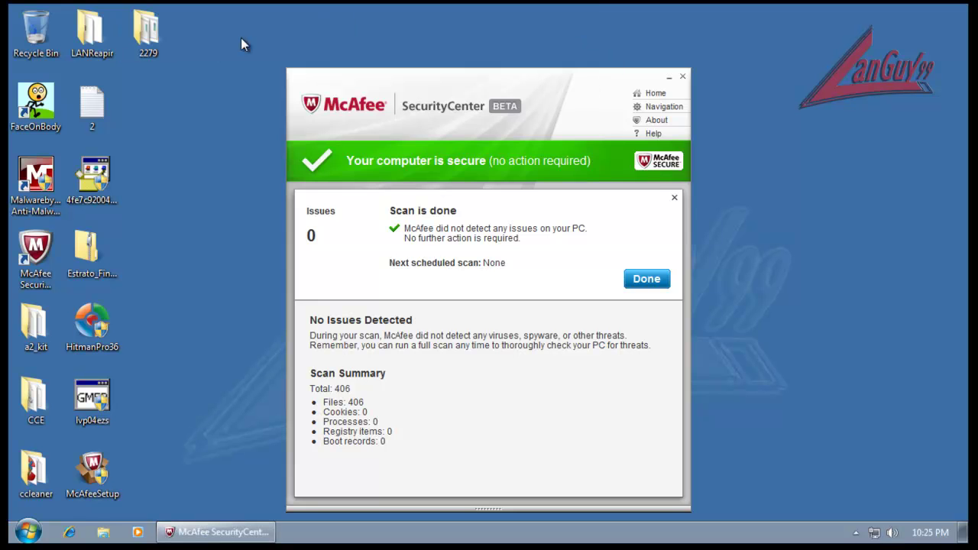
# - View the properties of the 2279 folder on the desktop to check how many files remain
pyautogui.rightClick(147, 38)
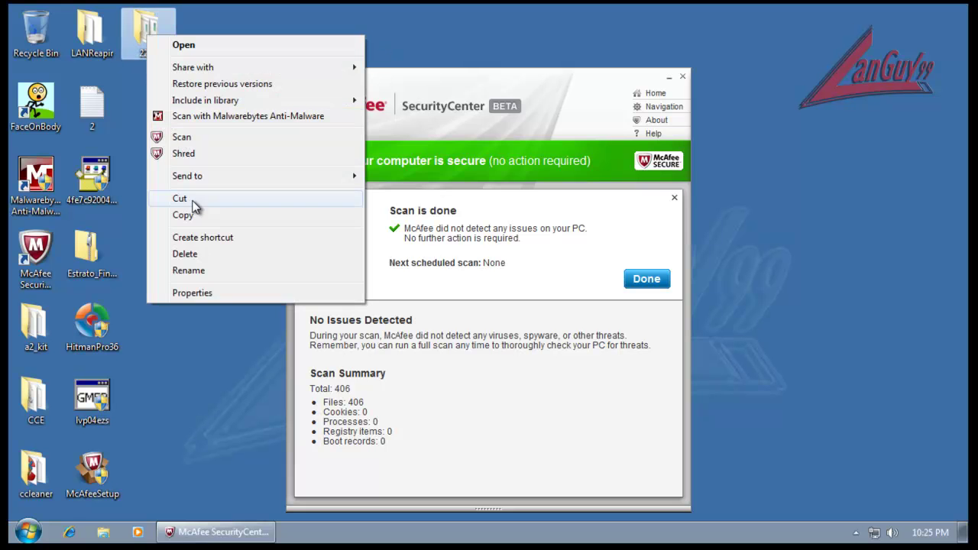
pyautogui.click(217, 290)
pyautogui.click(331, 380)
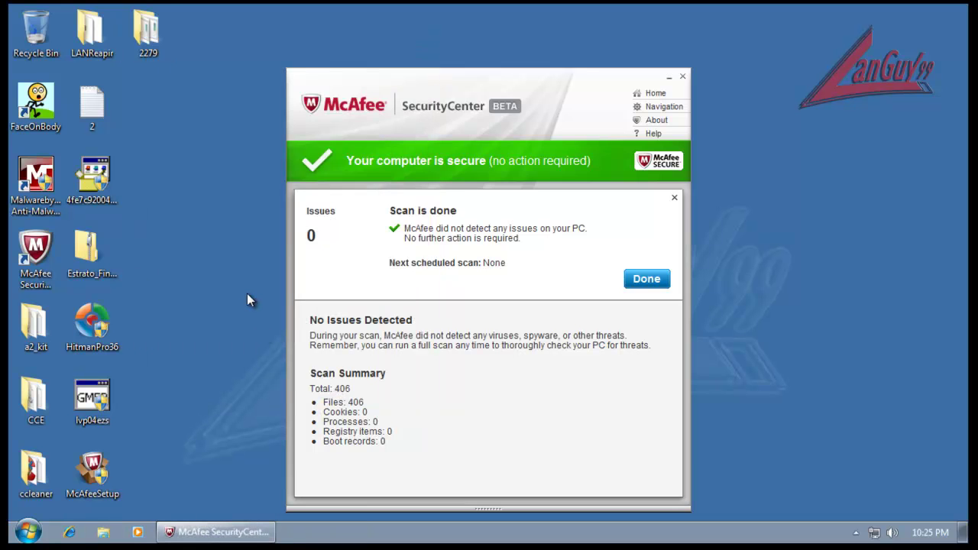
# - Compute the detection ratio in Calculator as 2279 minus 406, divided by 2279, and close Calculator
pyautogui.press('XF86Calculator')
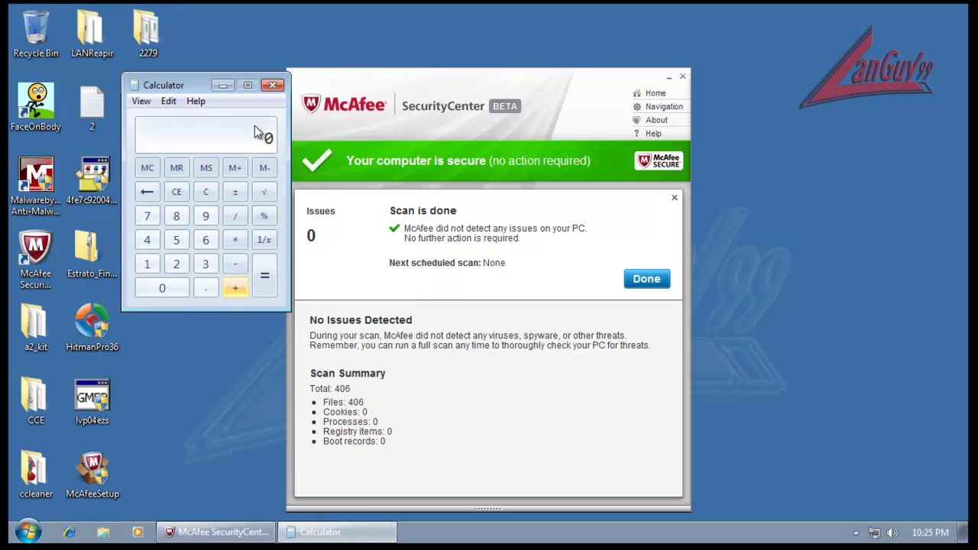
pyautogui.write('2279')
pyautogui.press('-')
pyautogui.write('406')
pyautogui.press('Return')
pyautogui.press('/')
pyautogui.write('2279')
pyautogui.press('Return')
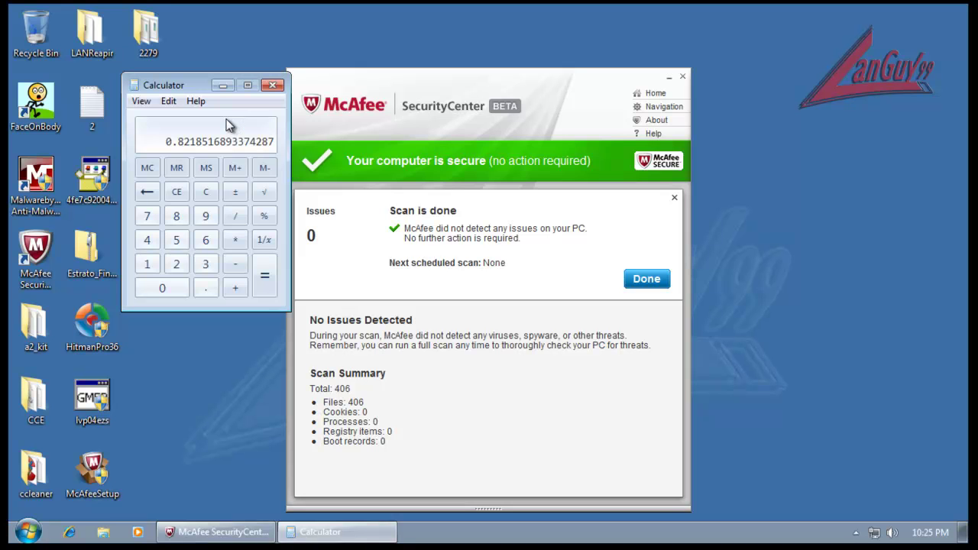
pyautogui.click(206, 192)
pyautogui.click(274, 87)
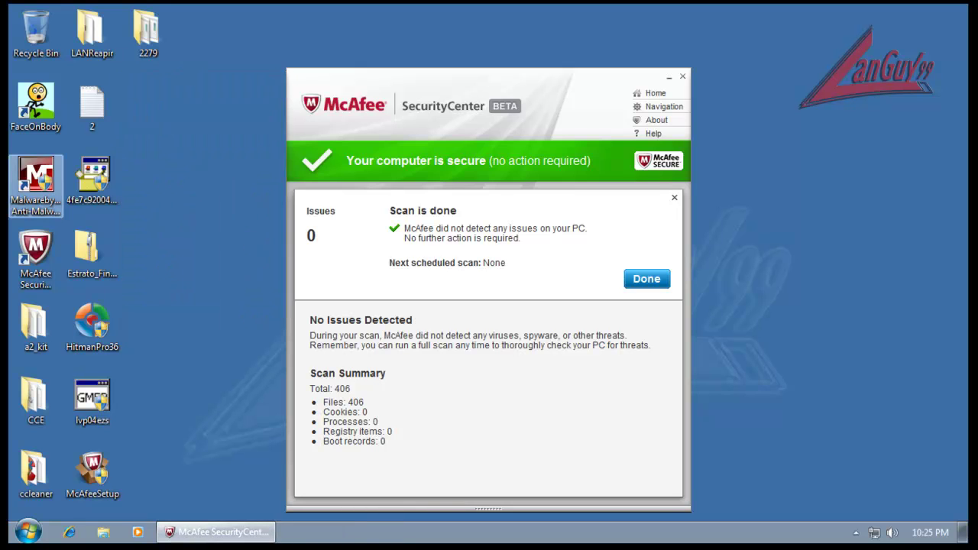
# - Dismiss the McAfee scan notification, acknowledge the finished scan in SecurityCenter, and leave the SecurityCenter window closed
pyautogui.click(682, 78)
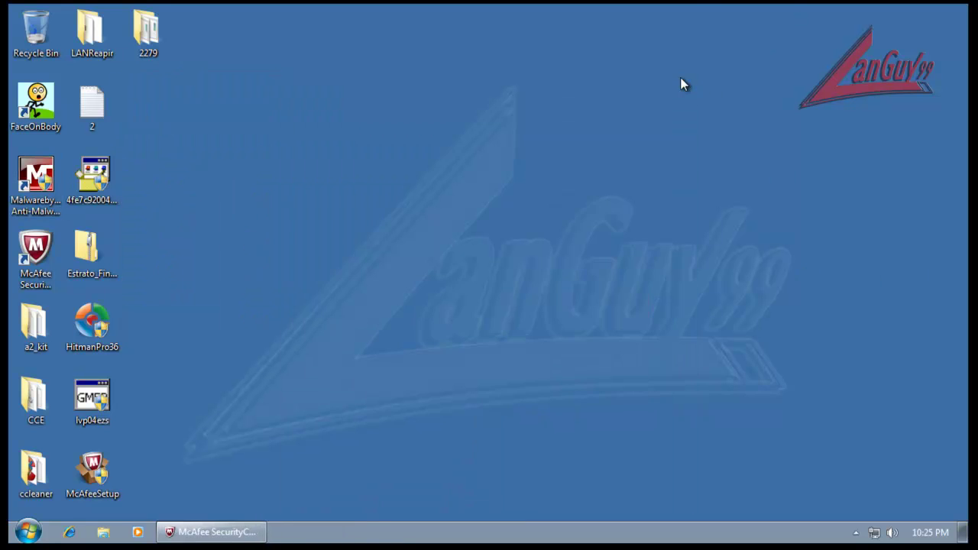
pyautogui.click(856, 533)
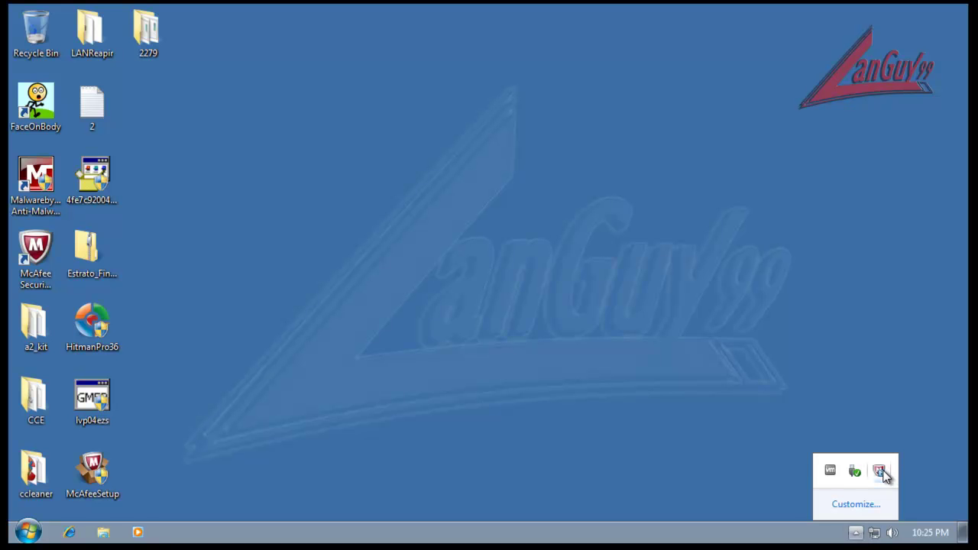
pyautogui.moveTo(883, 474)
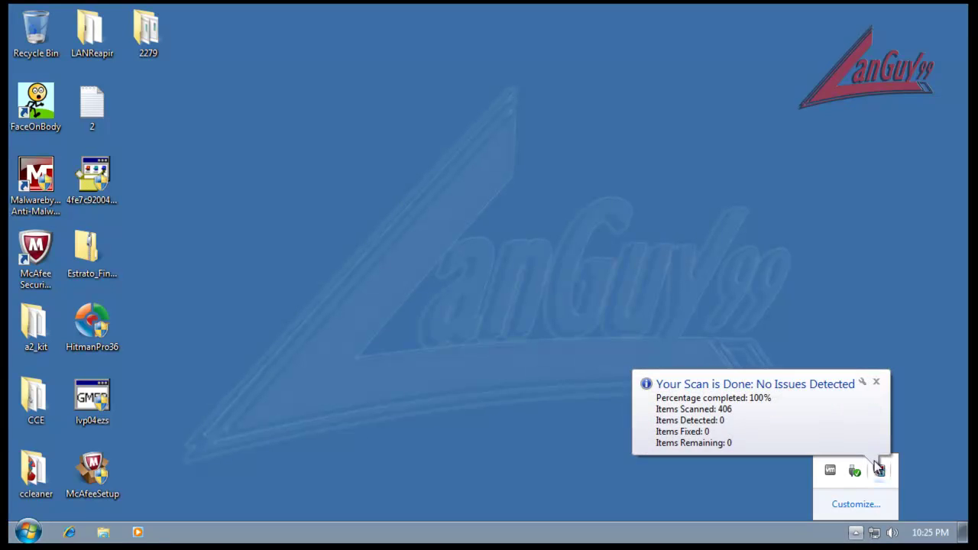
pyautogui.click(880, 384)
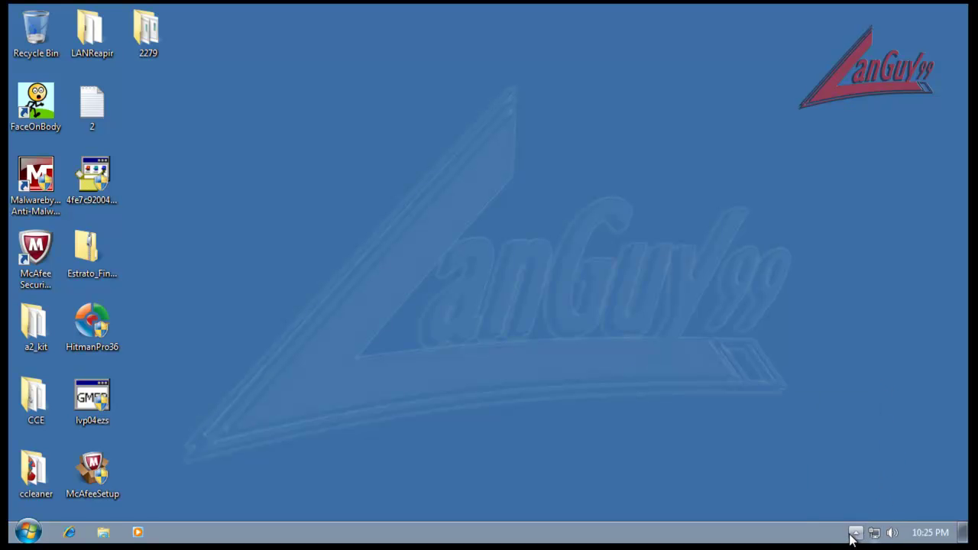
pyautogui.click(856, 533)
pyautogui.doubleClick(881, 472)
pyautogui.click(520, 217)
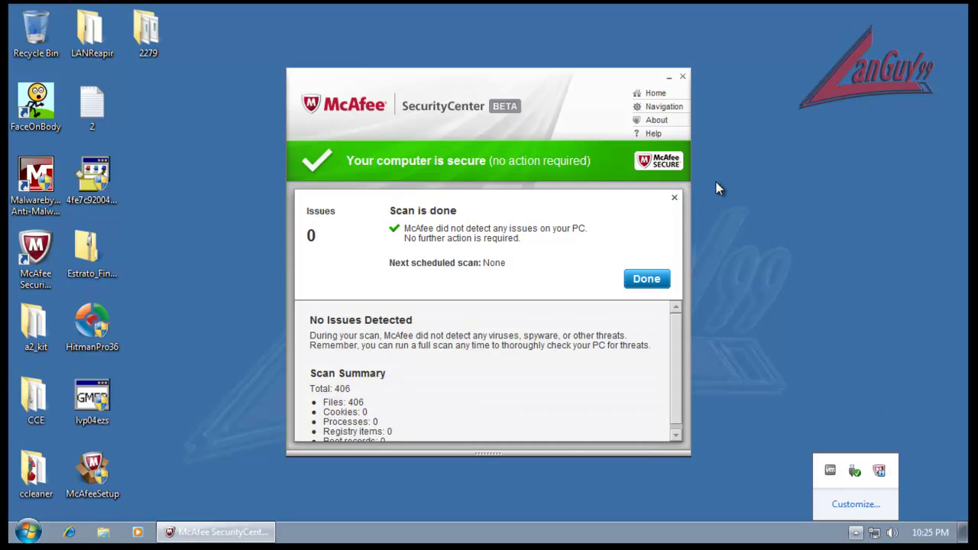
pyautogui.click(646, 279)
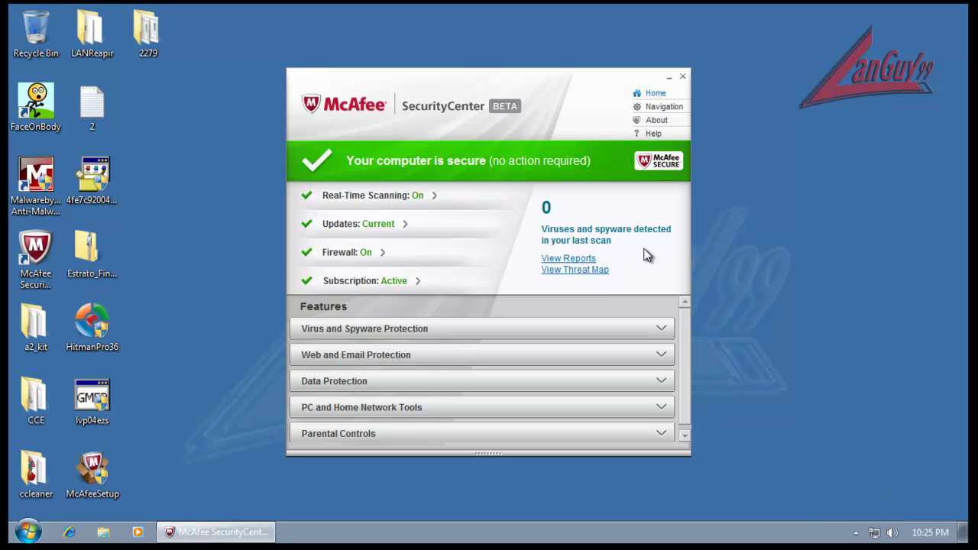
pyautogui.click(683, 78)
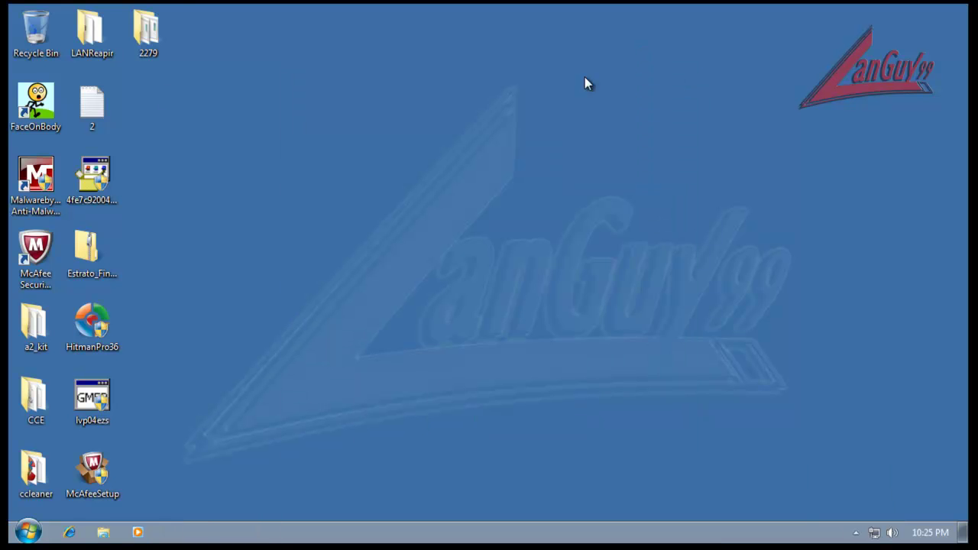
# - Open the 2279 folder and sort its files by size, largest first, moving the window clear of the desktop's edge
pyautogui.doubleClick(146, 30)
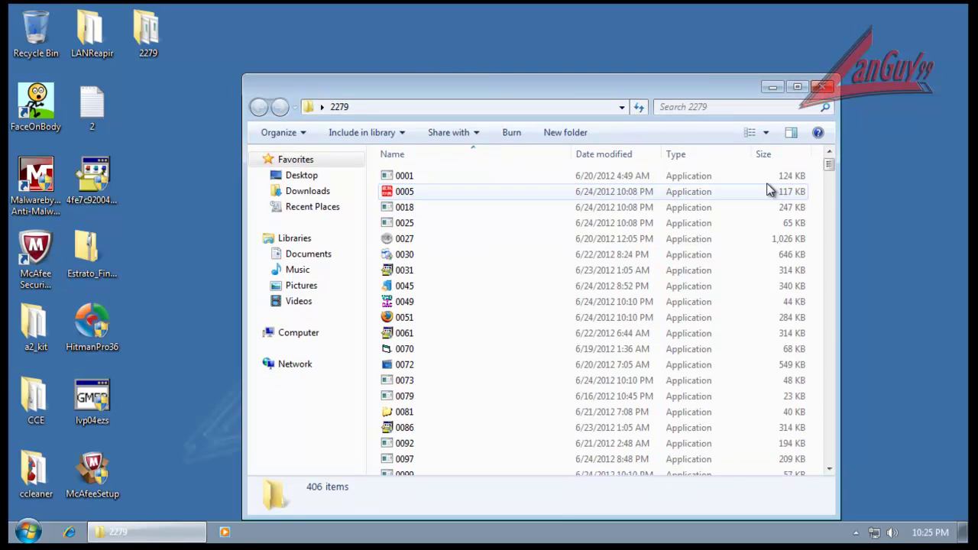
pyautogui.click(778, 175)
pyautogui.click(781, 159)
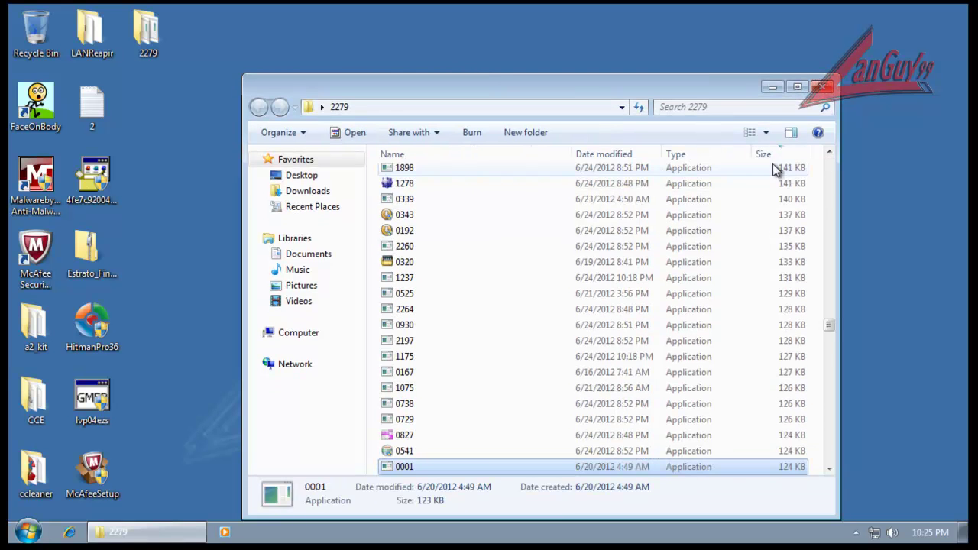
pyautogui.moveTo(830, 330); pyautogui.dragTo(827, 157)
pyautogui.moveTo(688, 100); pyautogui.dragTo(626, 85)
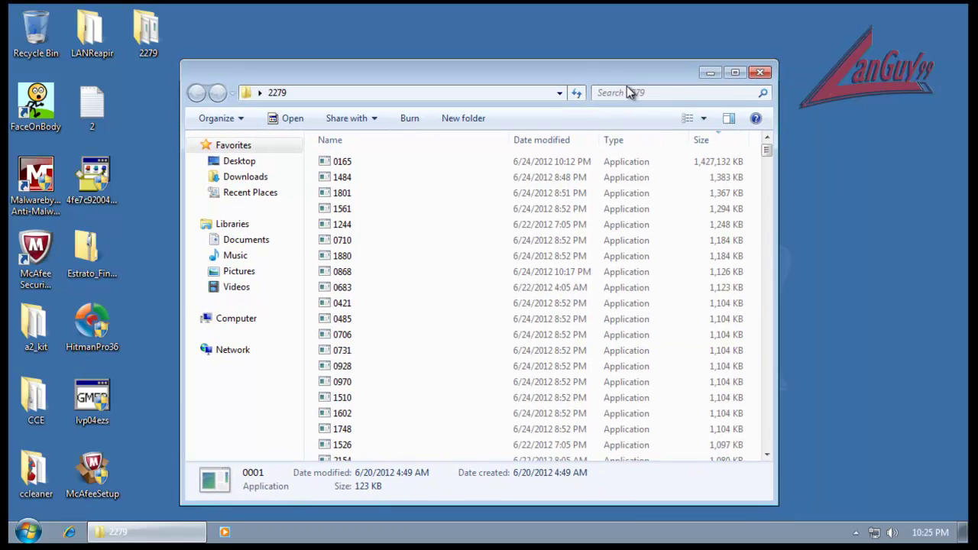
# - Run the 0165 and 1801 applications from the 2279 folder, allowing 1801 to make changes to the computer
pyautogui.click(696, 160)
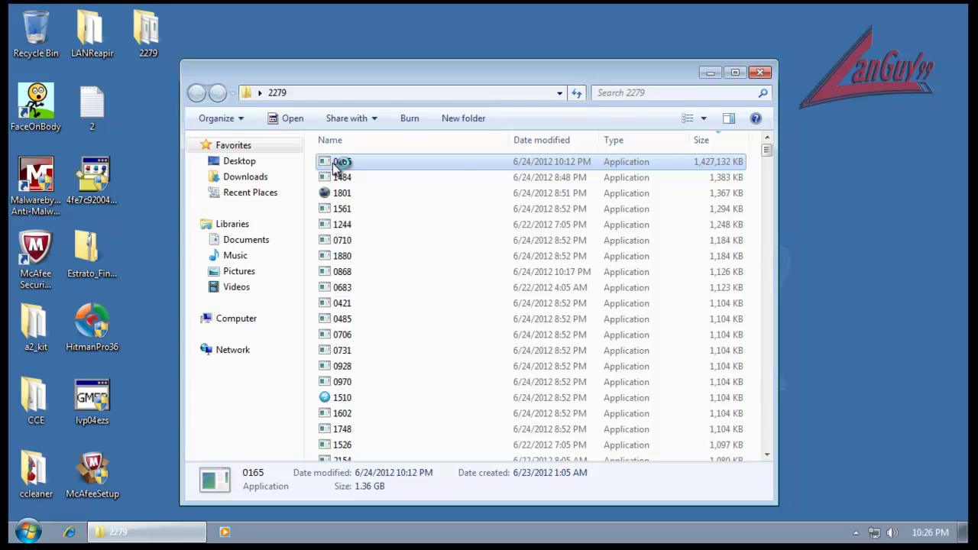
pyautogui.doubleClick(333, 162)
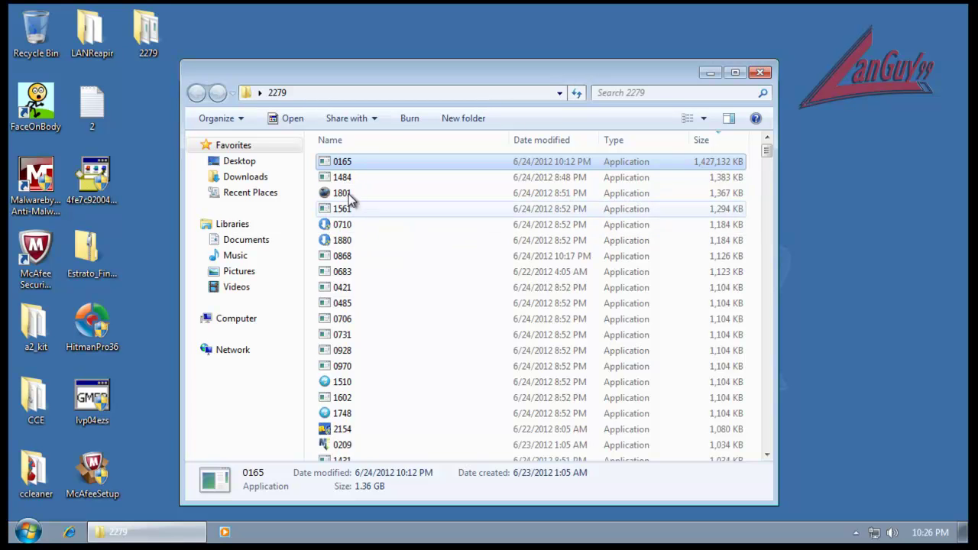
pyautogui.doubleClick(349, 194)
pyautogui.doubleClick(349, 199)
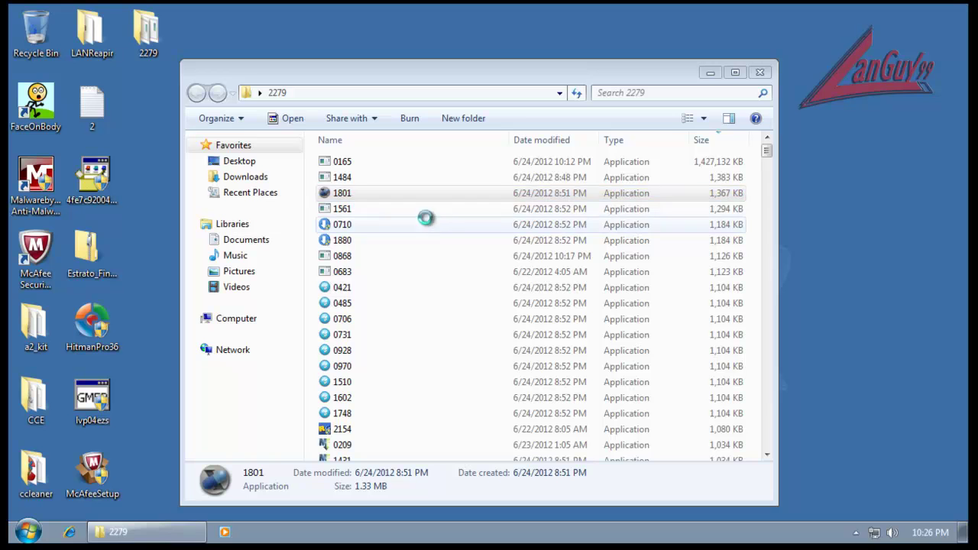
pyautogui.click(548, 285)
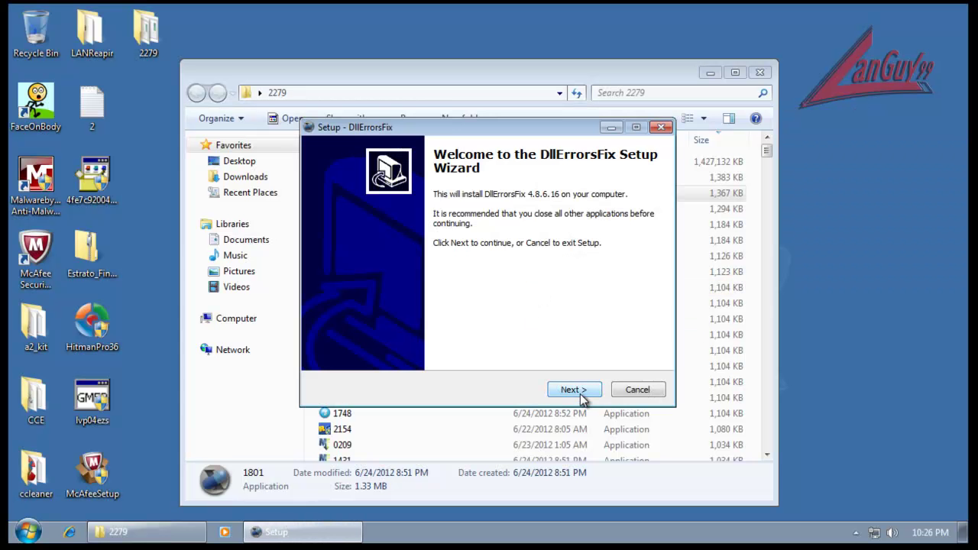
# - Install DllErrorsFix with the default setup options, accepting the license agreement and leaving it set to launch when setup finishes
pyautogui.click(580, 397)
pyautogui.click(426, 343)
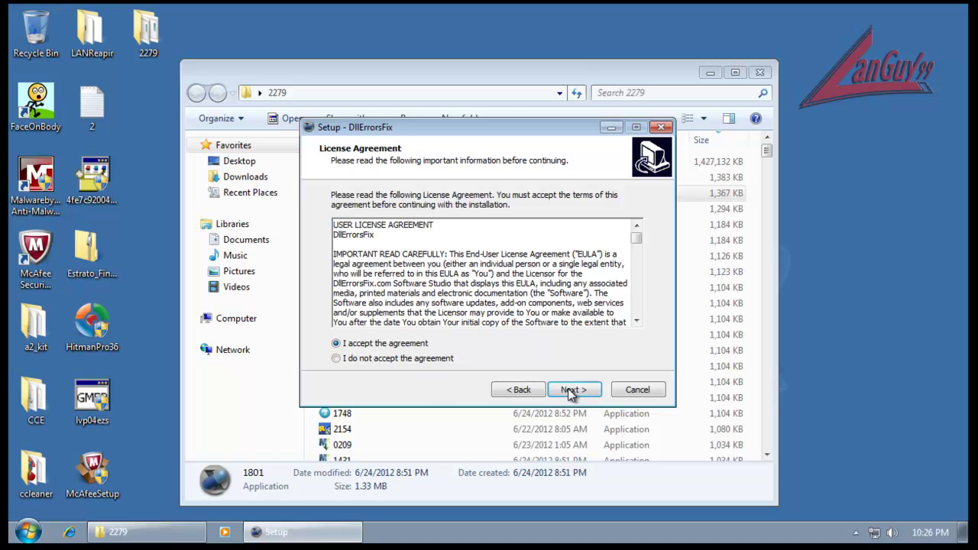
pyautogui.click(562, 389)
pyautogui.click(572, 392)
pyautogui.click(571, 391)
pyautogui.click(573, 391)
pyautogui.click(578, 391)
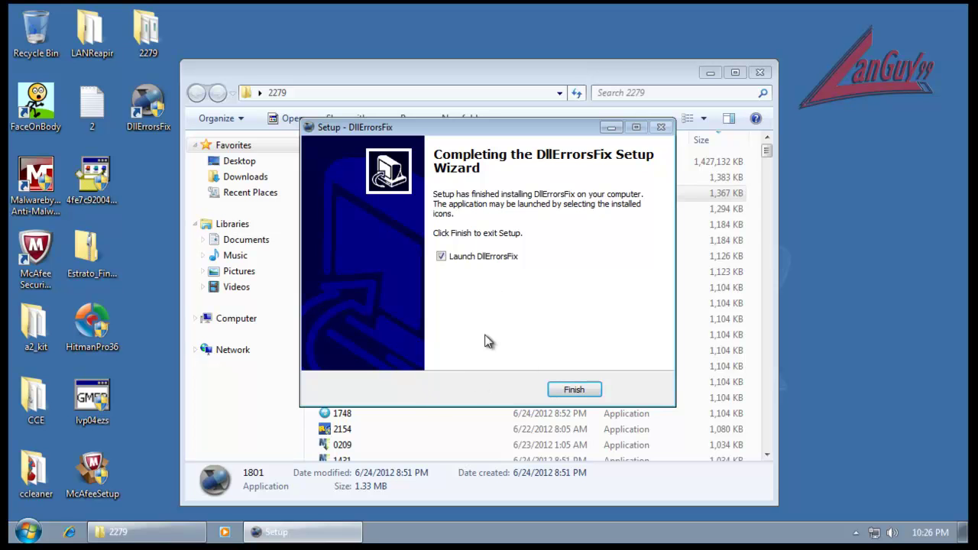
pyautogui.click(580, 390)
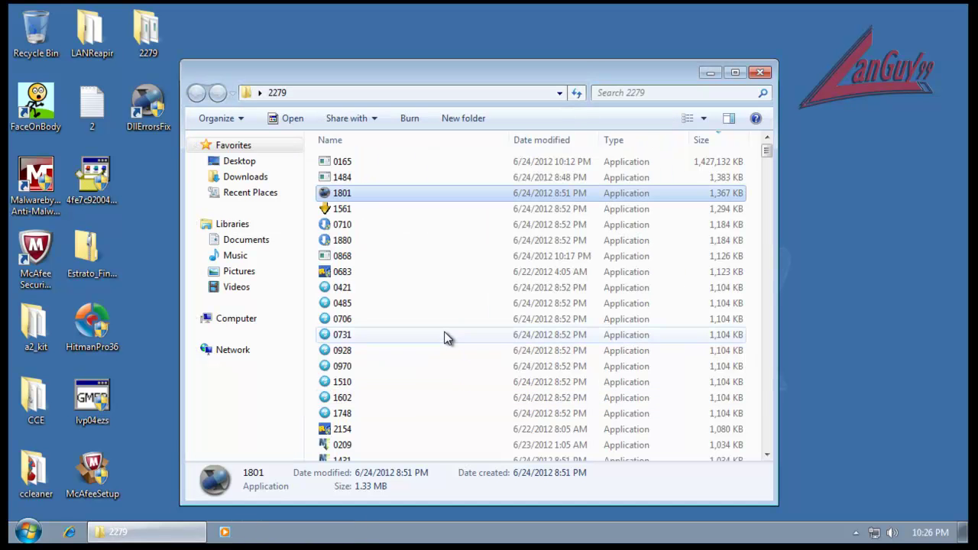
# - Run the 0683 application from the 2279 folder and allow RivalGamingGames to make changes to the computer
pyautogui.doubleClick(351, 277)
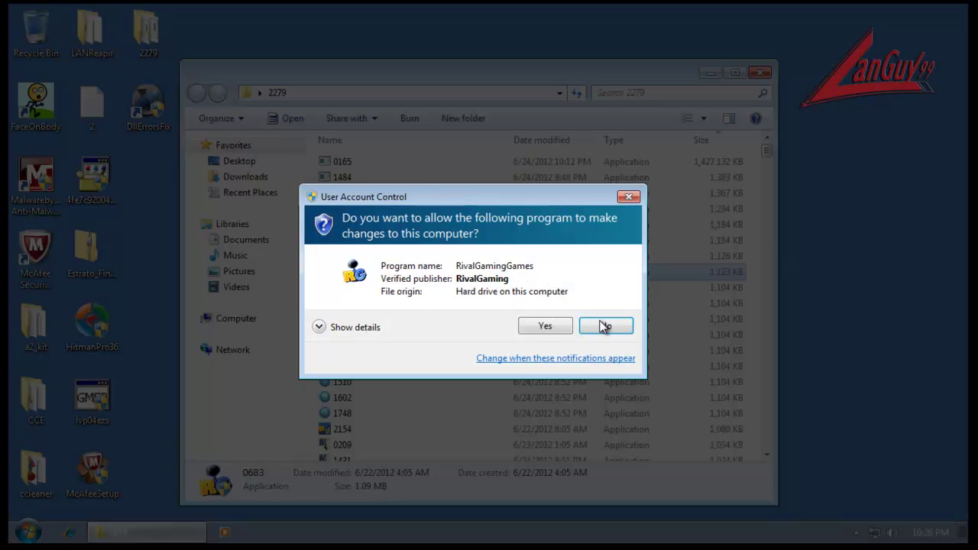
pyautogui.click(545, 325)
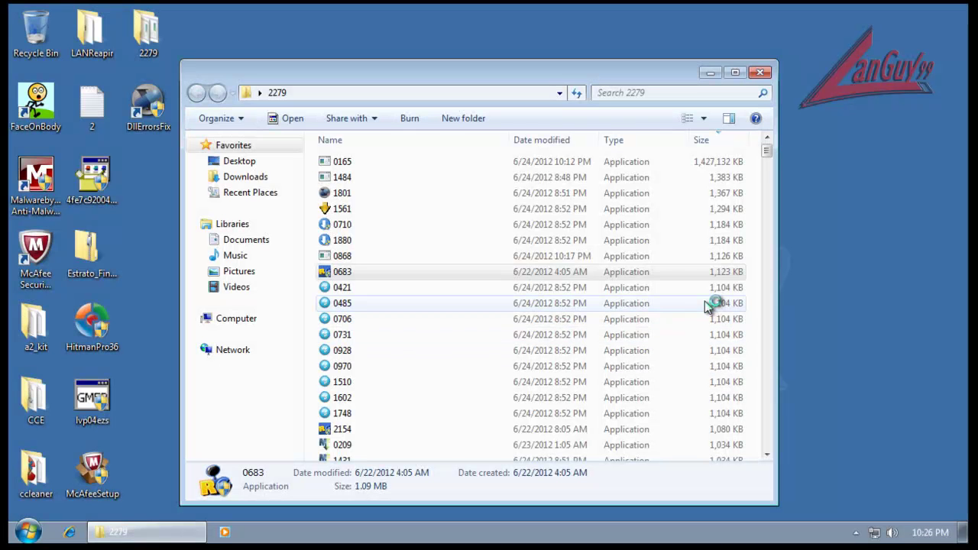
# - Accept the RivalGaming license terms, cancel The Weather Channel Desktop offer to start the installation, and minimize the installer
pyautogui.moveTo(765, 152); pyautogui.dragTo(772, 175)
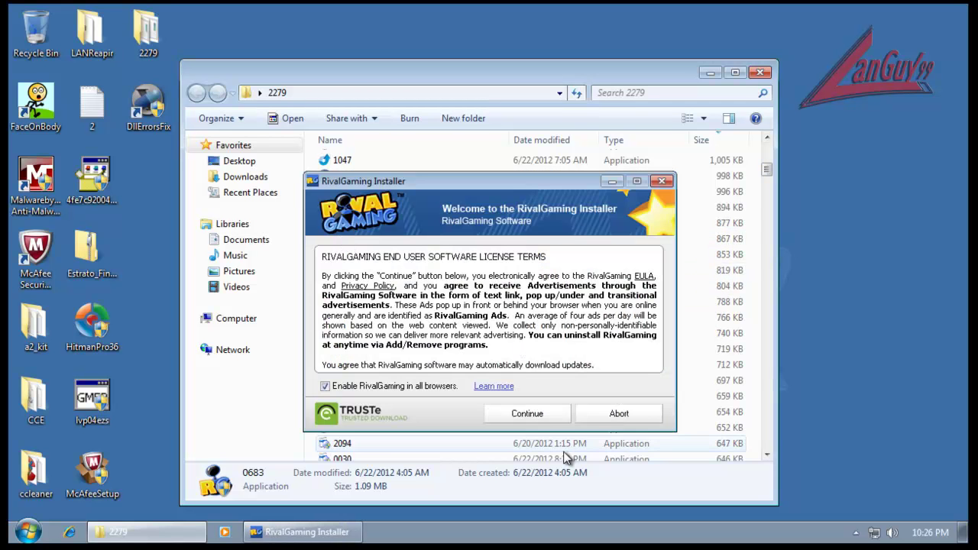
pyautogui.click(544, 414)
pyautogui.click(537, 383)
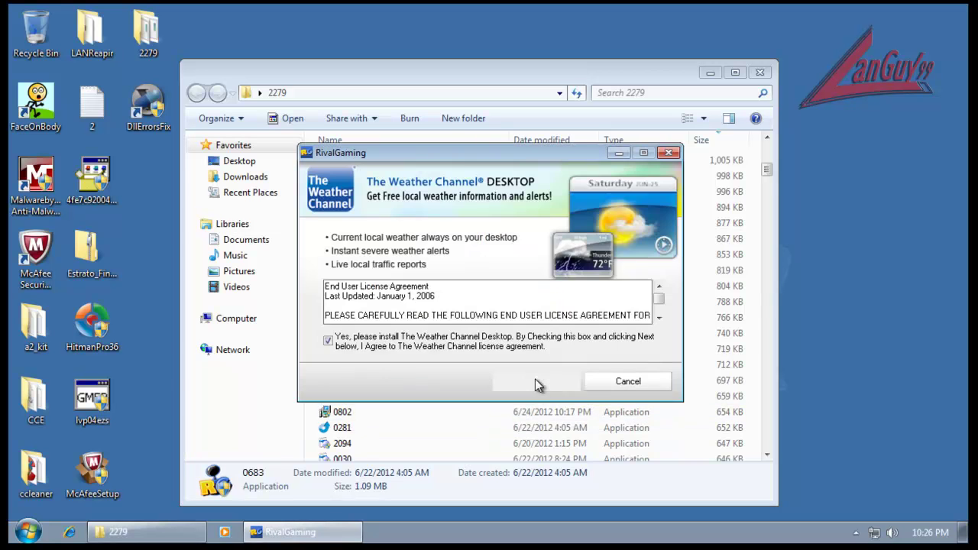
pyautogui.click(537, 383)
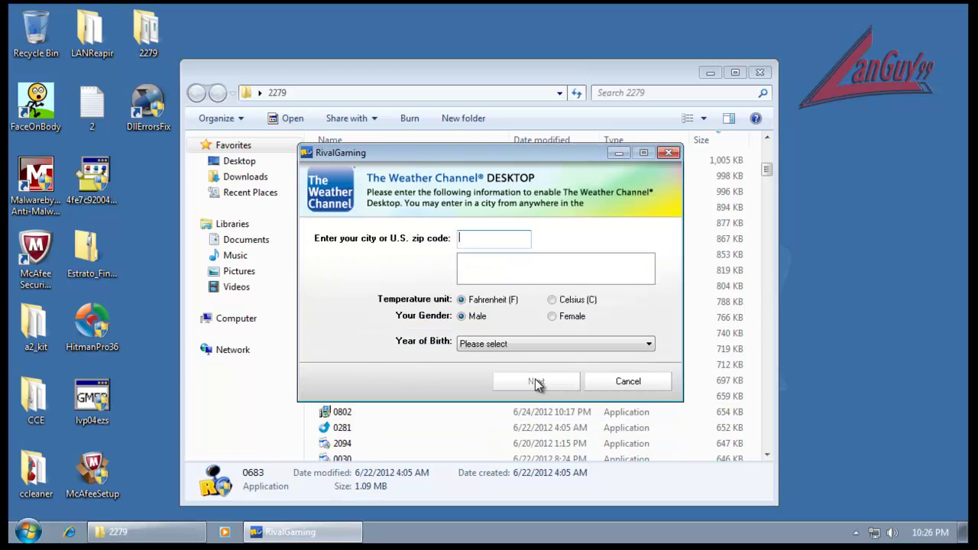
pyautogui.click(620, 387)
pyautogui.click(556, 327)
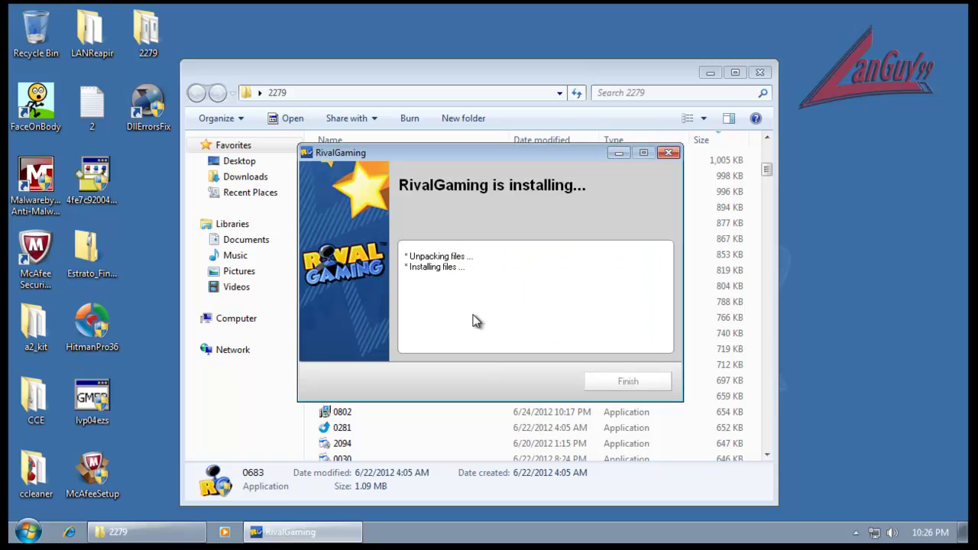
pyautogui.click(485, 74)
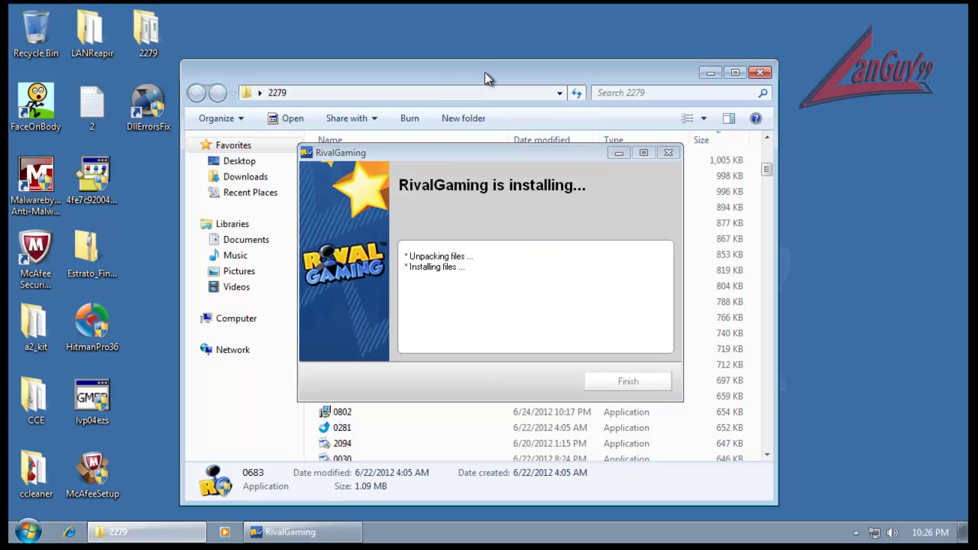
pyautogui.click(620, 155)
# - Run the 1990 application from the 2279 folder and exit the full-screen slideshow
pyautogui.click(348, 273)
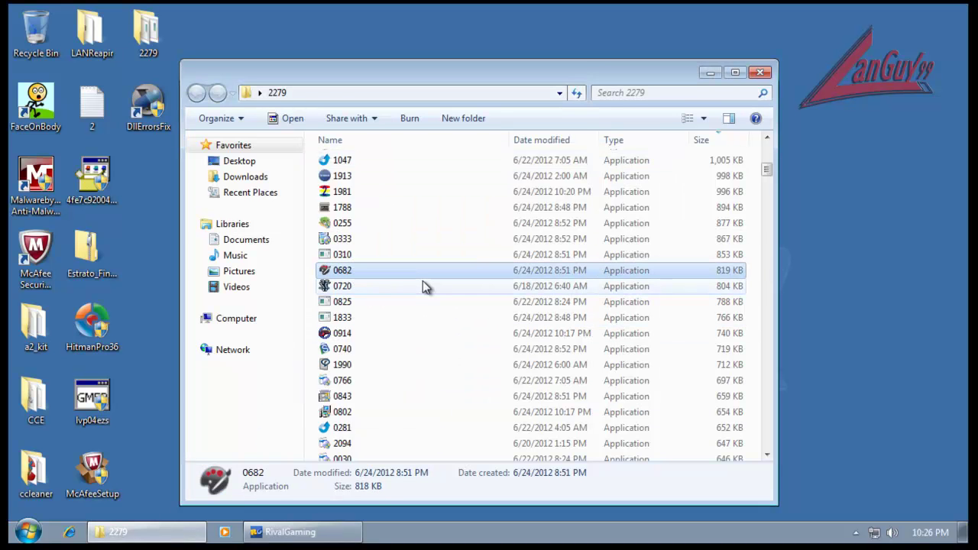
pyautogui.doubleClick(344, 365)
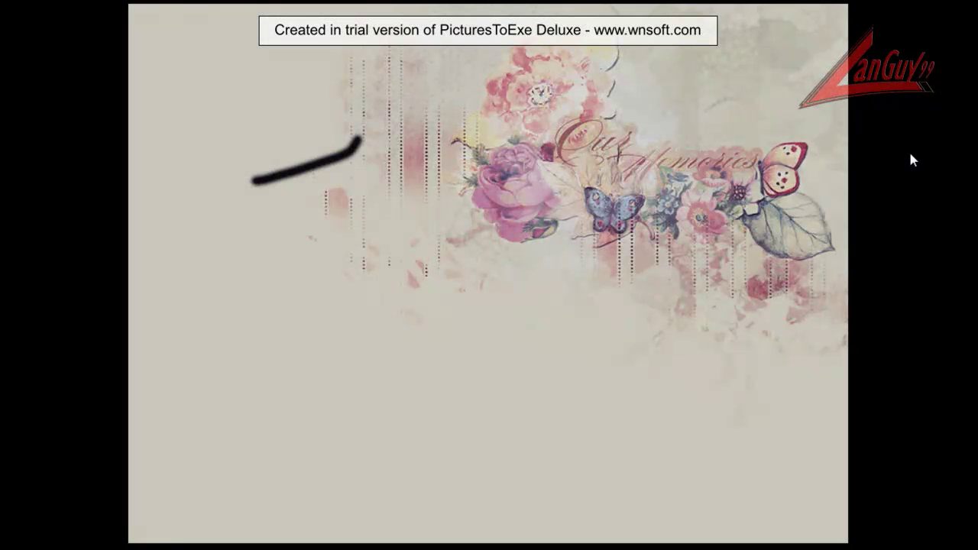
pyautogui.press('Escape')
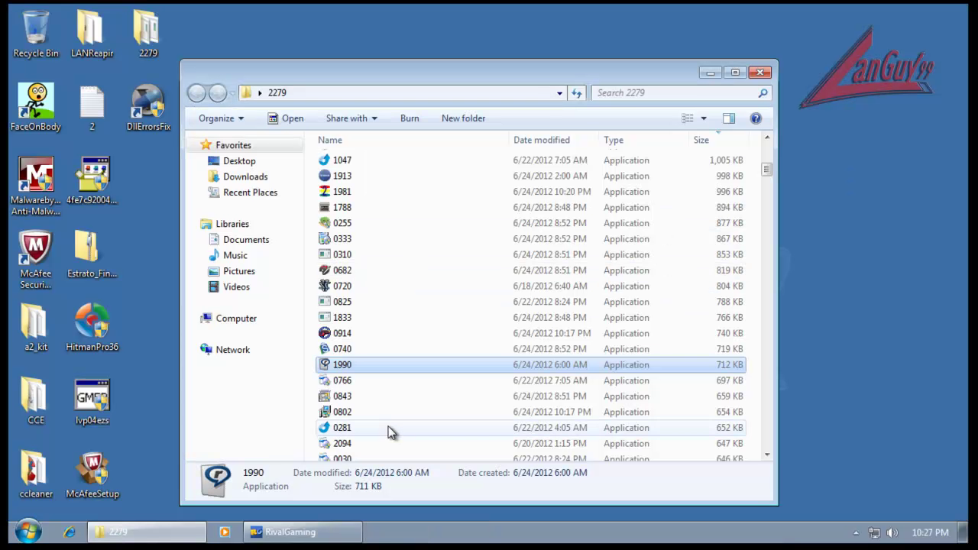
# - Run the 0802 application from the 2279 folder and allow it to make changes to the computer
pyautogui.click(366, 411)
pyautogui.doubleClick(366, 412)
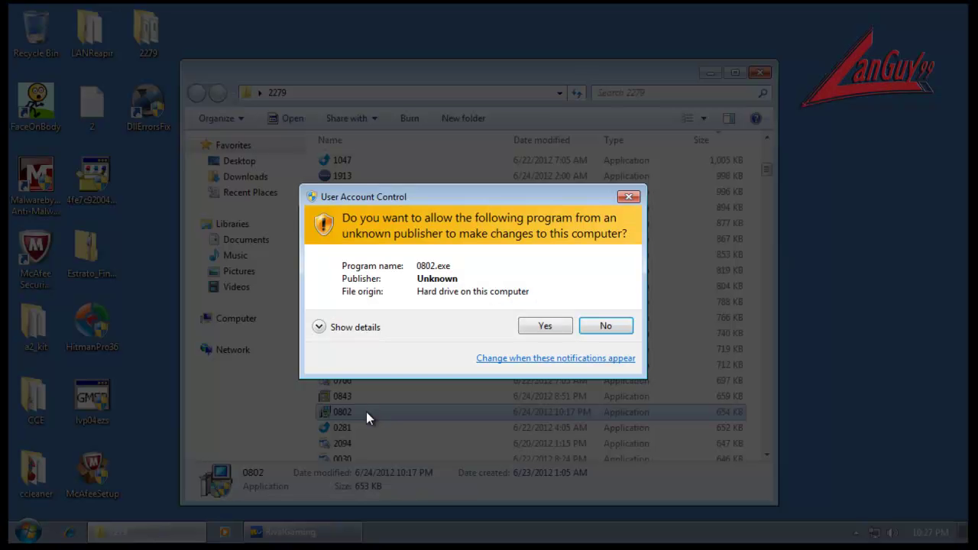
pyautogui.click(545, 327)
pyautogui.click(626, 320)
# - Run the 0547 application with permission to make changes and begin the PDF Converter setup, accepting its license agreement
pyautogui.moveTo(767, 170); pyautogui.dragTo(769, 197)
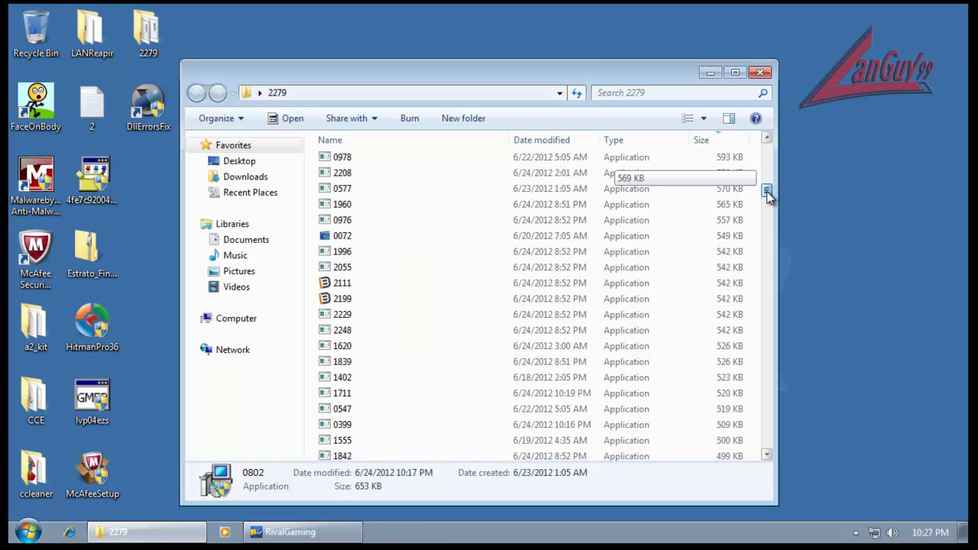
pyautogui.click(604, 323)
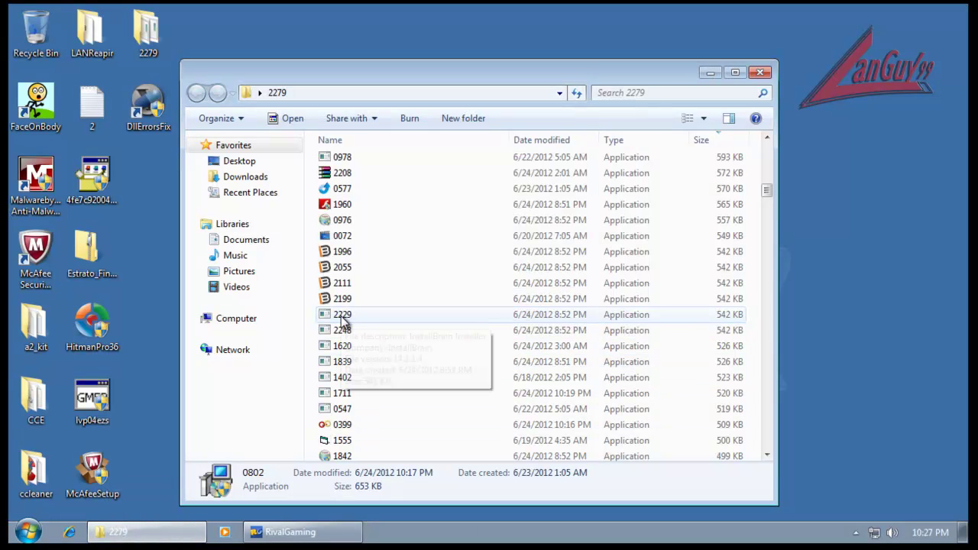
pyautogui.click(343, 394)
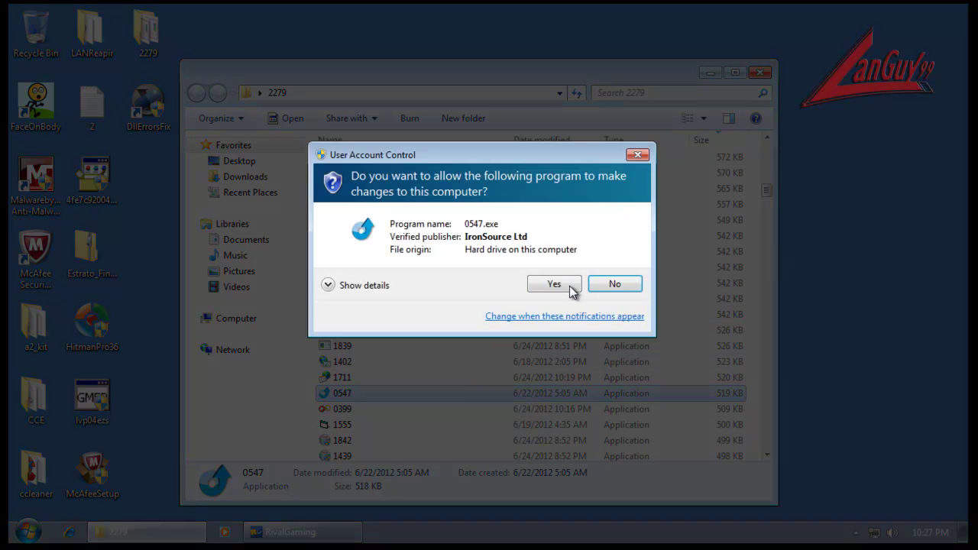
pyautogui.click(570, 290)
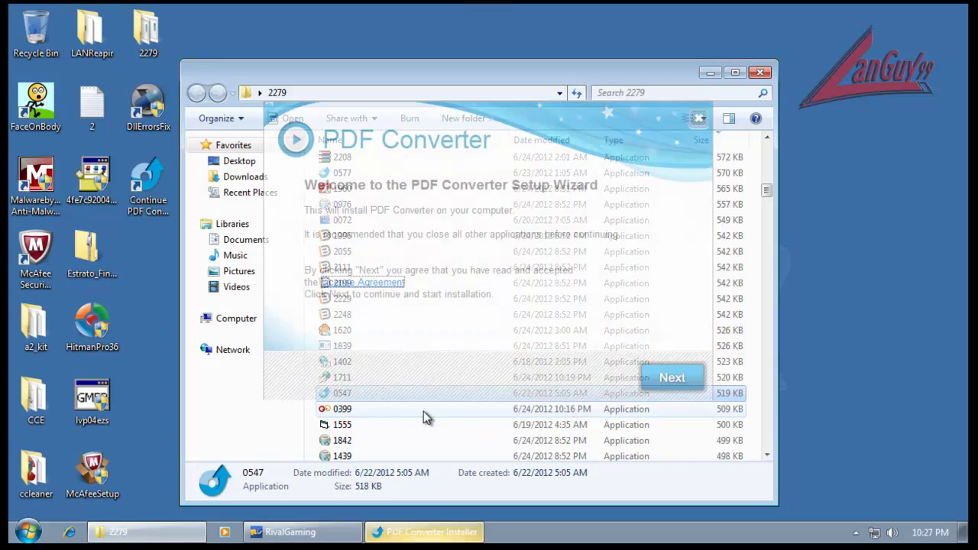
pyautogui.click(685, 382)
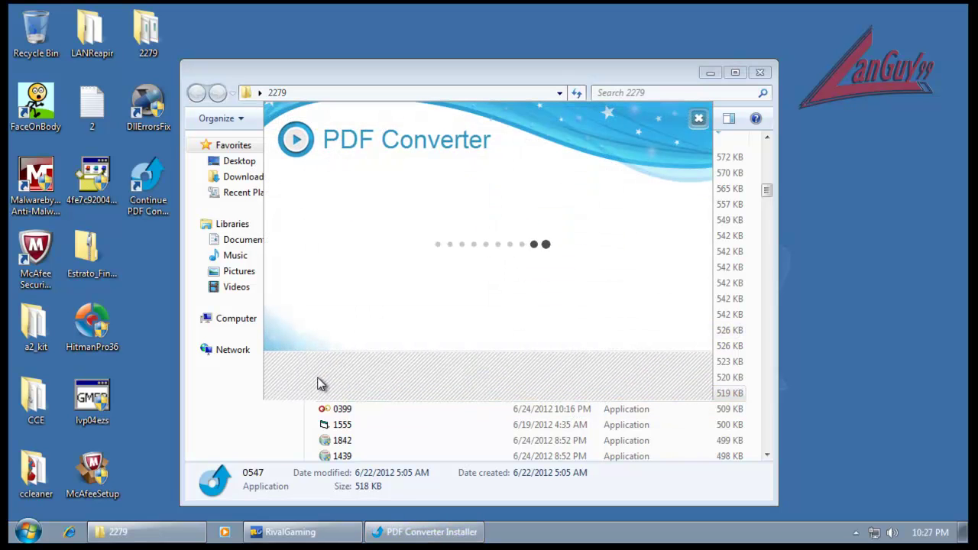
# - Run the 1555 application from the 2279 folder and close the two Windows Photo Viewer windows it opens
pyautogui.click(342, 428)
pyautogui.doubleClick(341, 429)
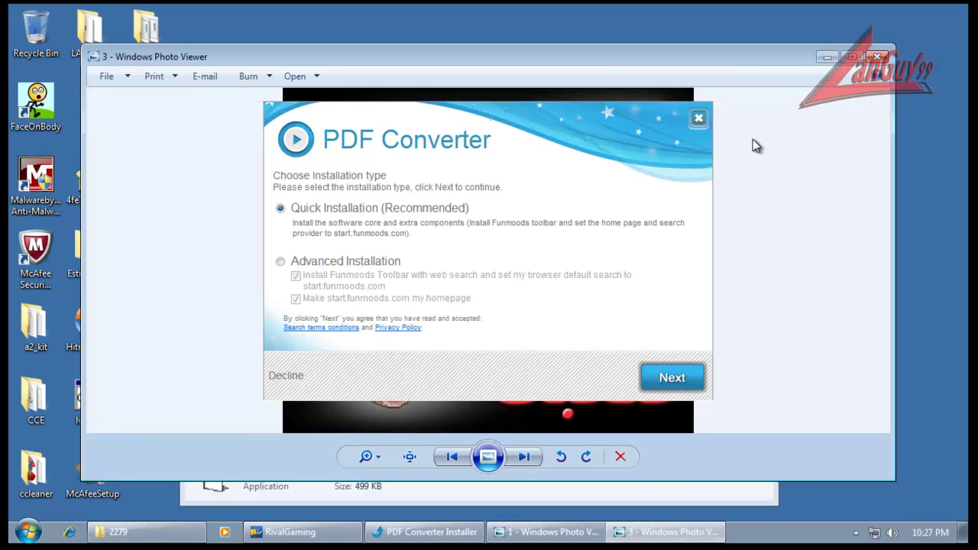
pyautogui.moveTo(617, 118); pyautogui.dragTo(682, 79)
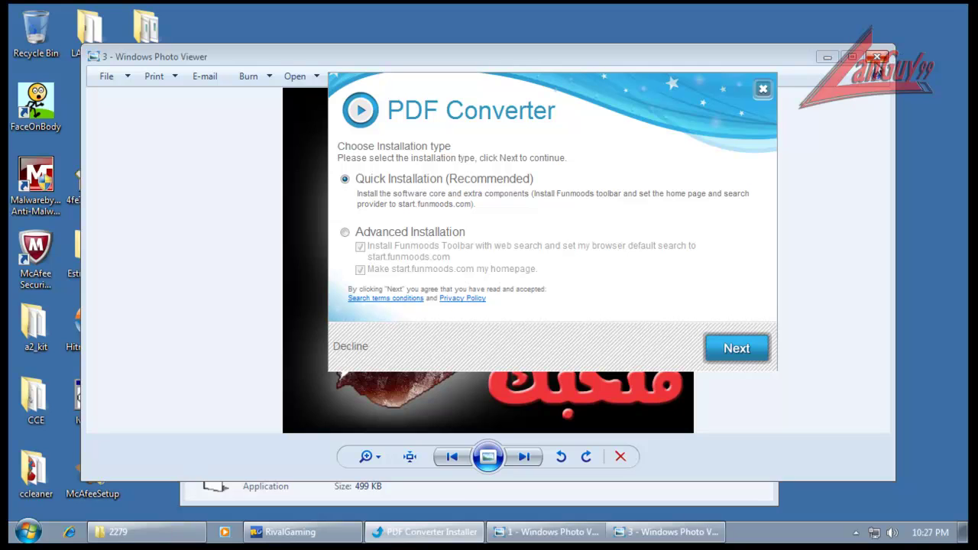
pyautogui.click(879, 58)
pyautogui.click(878, 58)
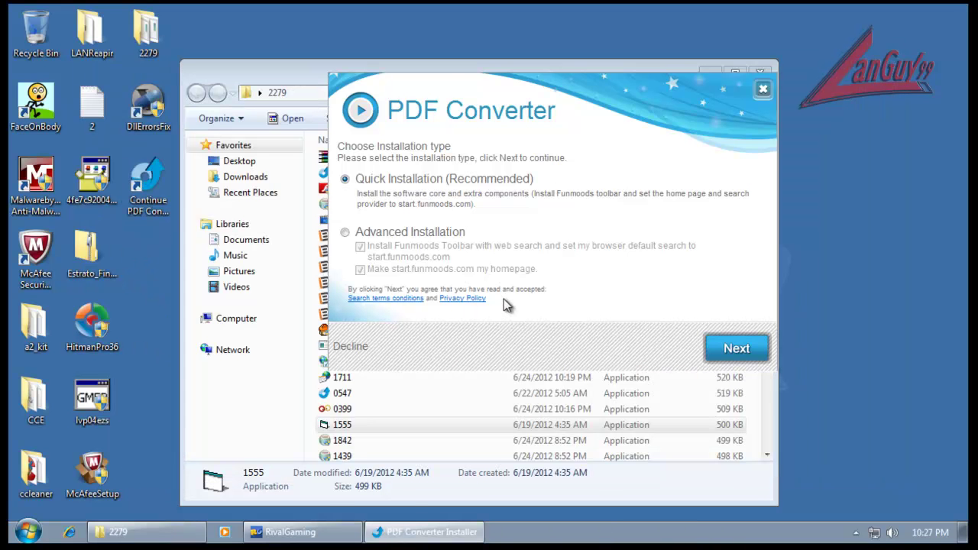
# - Continue the PDF Converter setup with the recommended Quick Installation
pyautogui.click(735, 346)
pyautogui.click(735, 347)
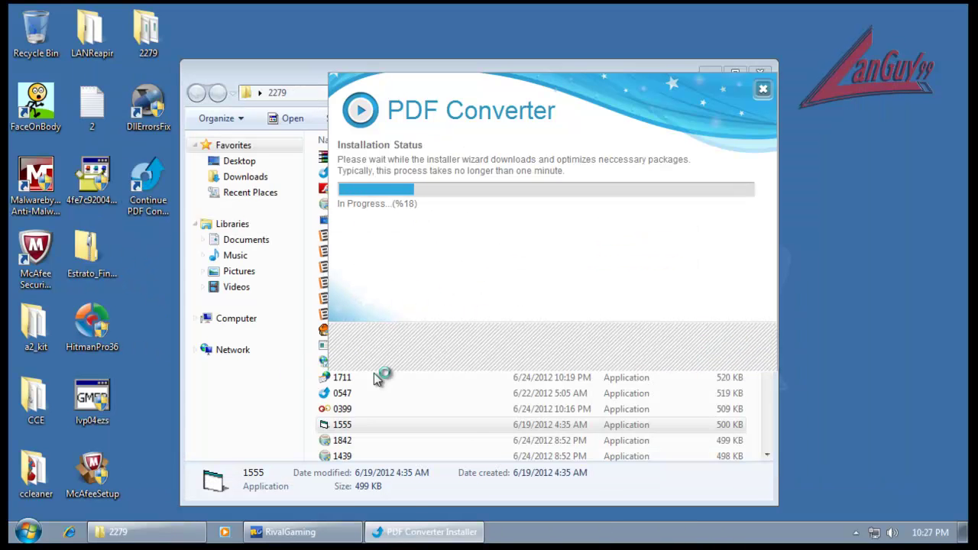
# - Run the 1439 and 0758 applications from the 2279 folder
pyautogui.click(346, 456)
pyautogui.scroll(-8, 447, 386)
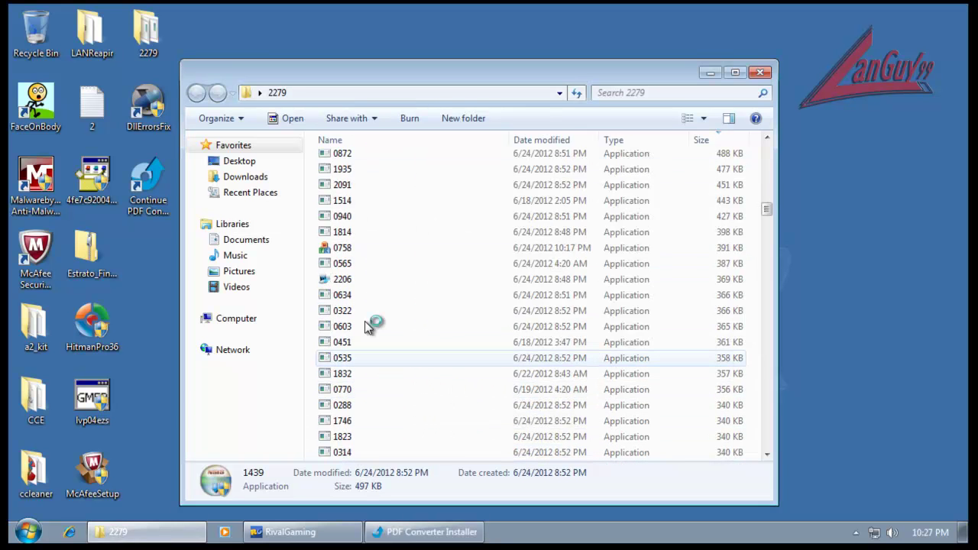
pyautogui.click(345, 249)
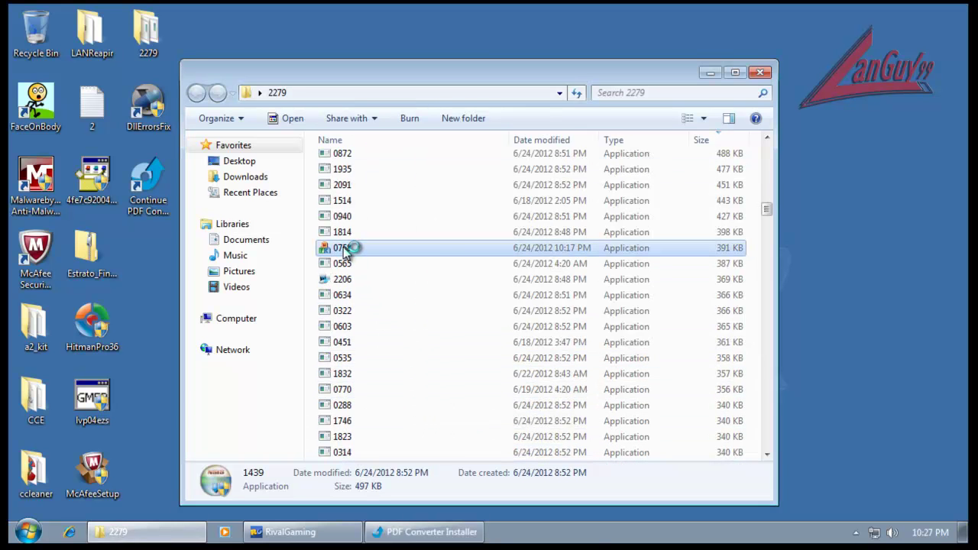
pyautogui.click(604, 323)
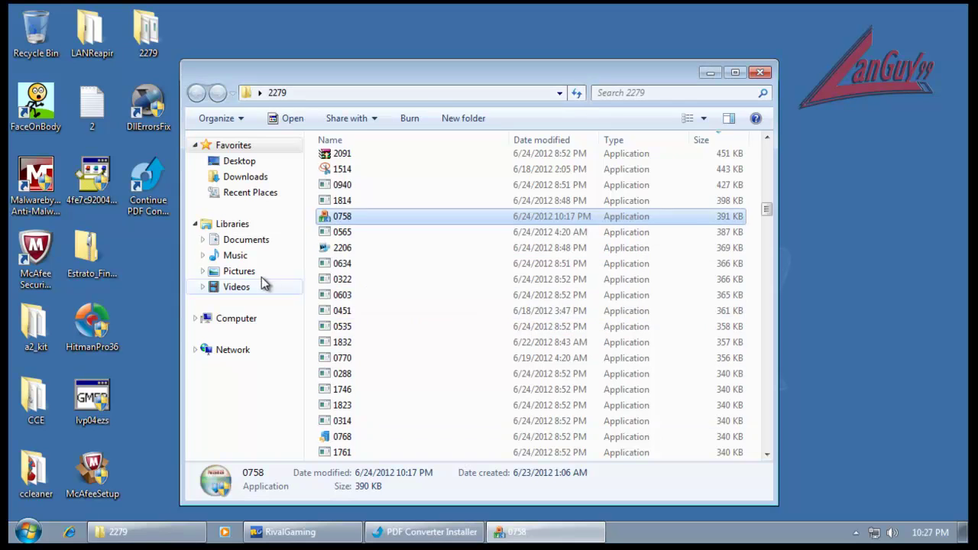
# - Run the 0051 application from the 2279 folder and dismiss the printer installation error message
pyautogui.scroll(10, 345, 345)
pyautogui.scroll(-4, 374, 298)
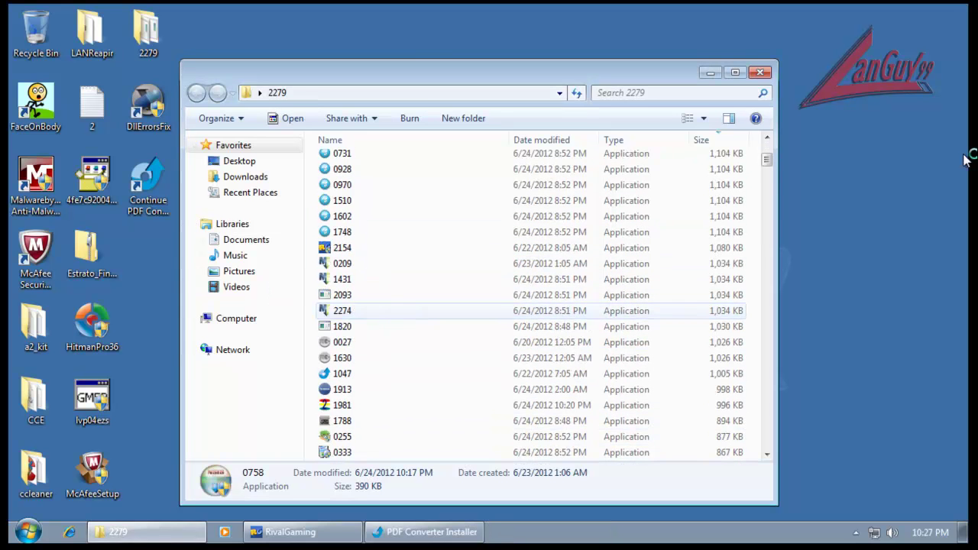
pyautogui.moveTo(766, 160); pyautogui.dragTo(777, 285)
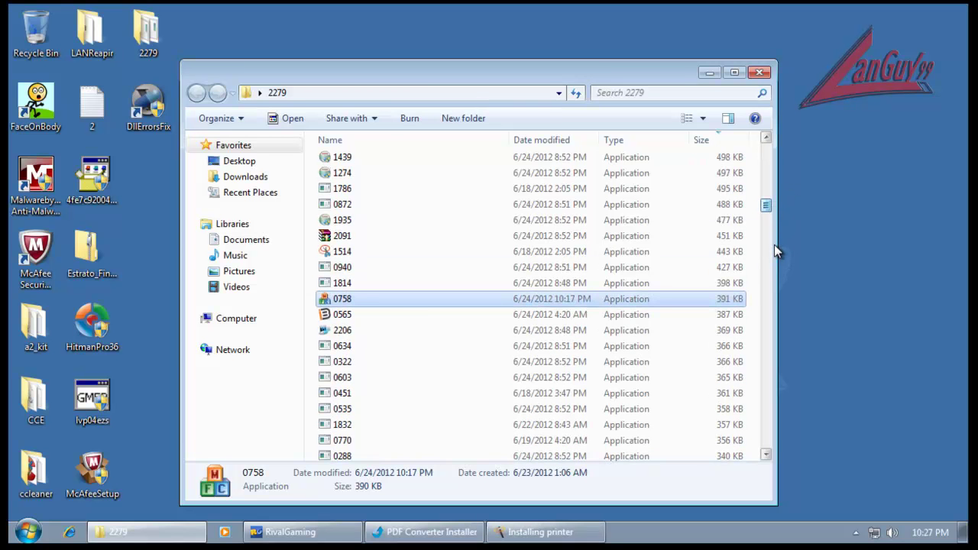
pyautogui.moveTo(767, 203); pyautogui.dragTo(774, 245)
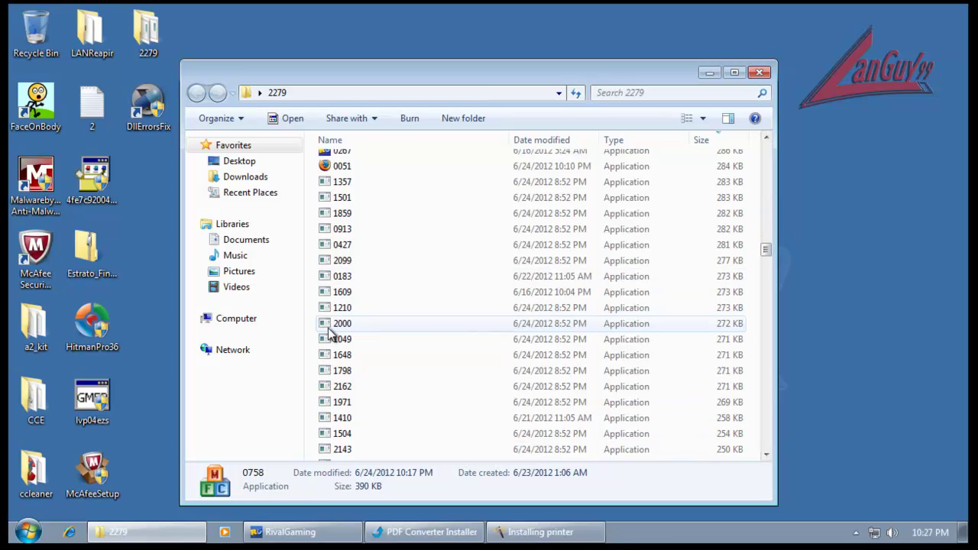
pyautogui.click(343, 167)
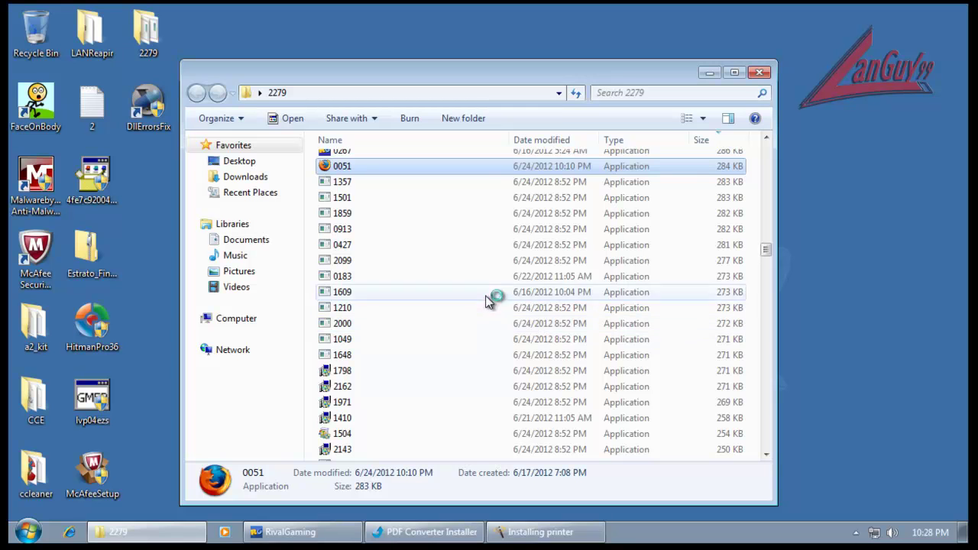
pyautogui.click(556, 532)
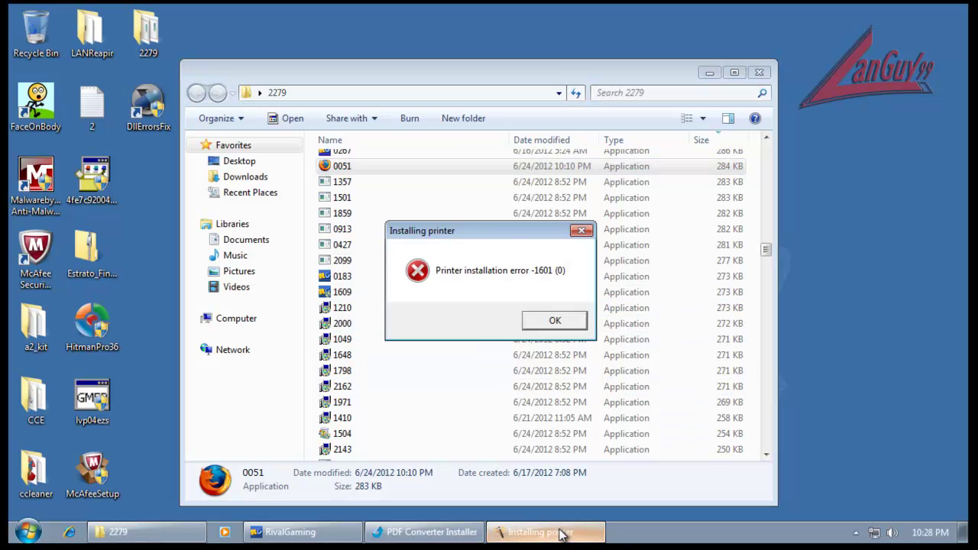
pyautogui.click(555, 321)
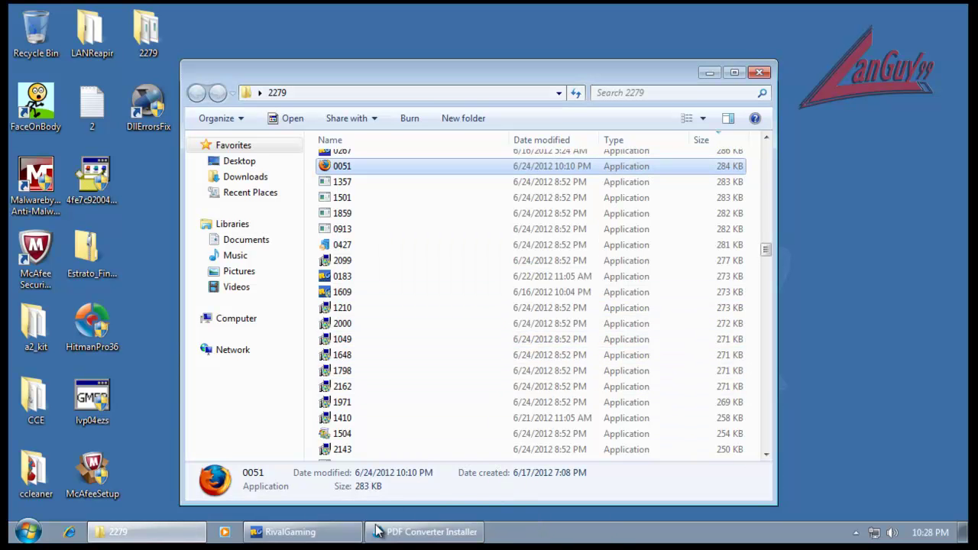
# - Return to the PDF Converter installer and continue its setup with the PricePeep offer accepted
pyautogui.click(434, 531)
pyautogui.click(735, 348)
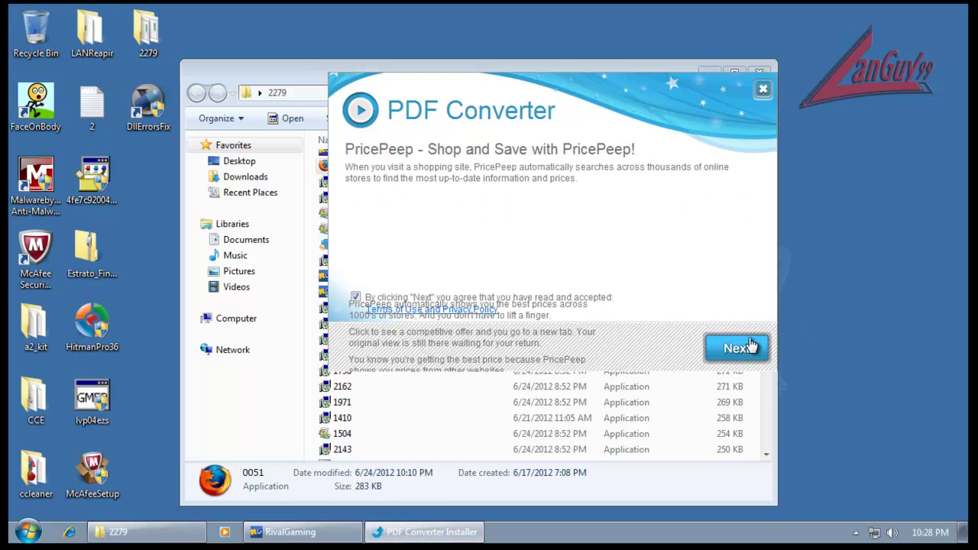
pyautogui.click(753, 356)
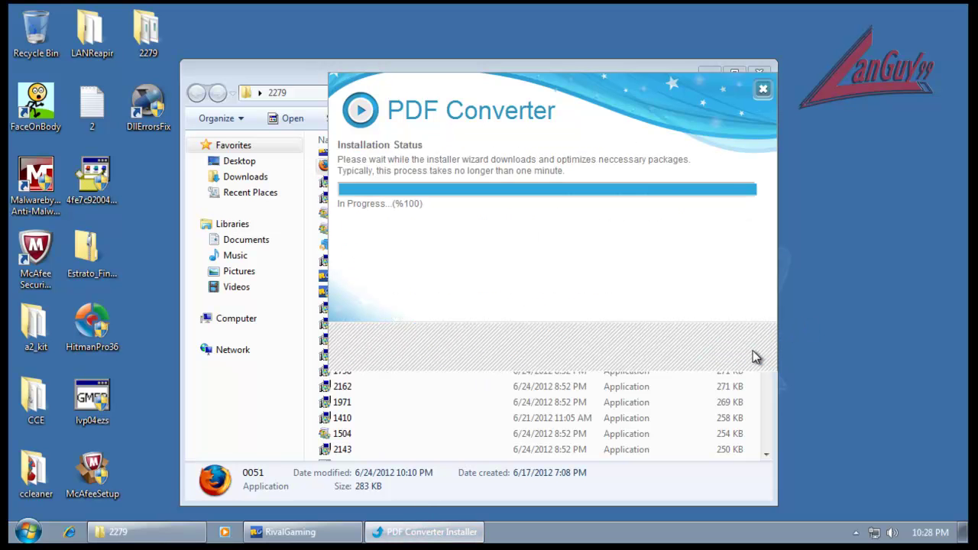
# - Finish the RivalGaming installation and complete the PDF Converter setup
pyautogui.click(321, 533)
pyautogui.click(628, 381)
pyautogui.click(742, 350)
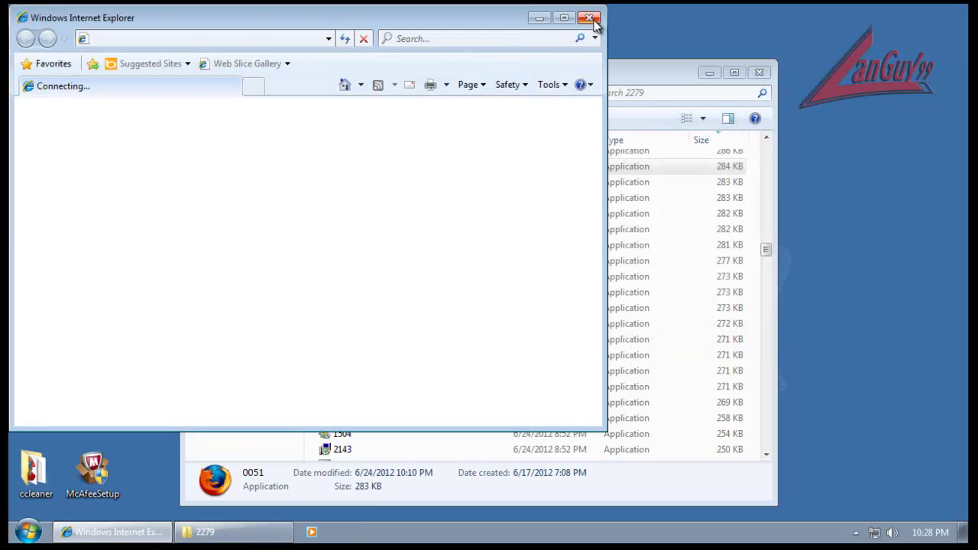
# - Run the 1980 application from the 2279 folder and allow it to make changes to the computer
pyautogui.moveTo(766, 253); pyautogui.dragTo(768, 263)
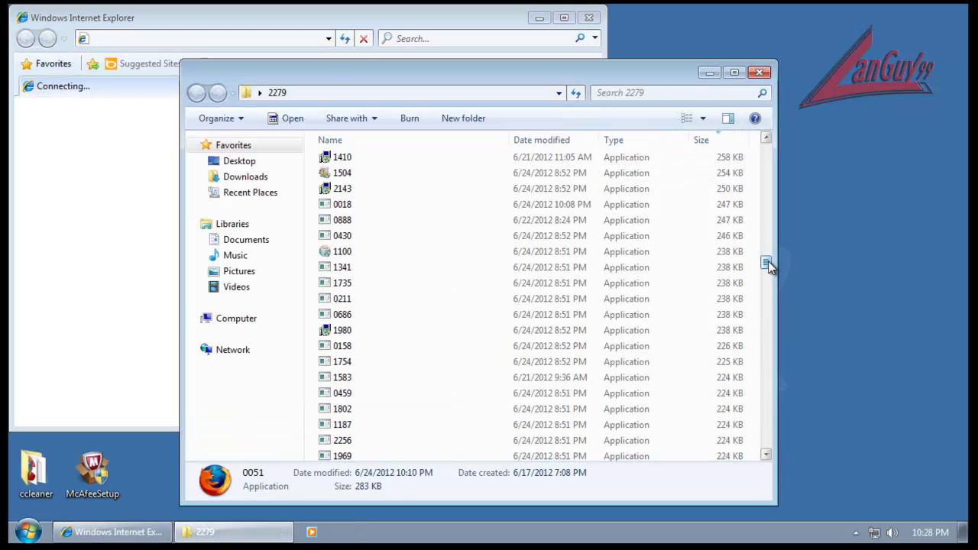
pyautogui.doubleClick(344, 331)
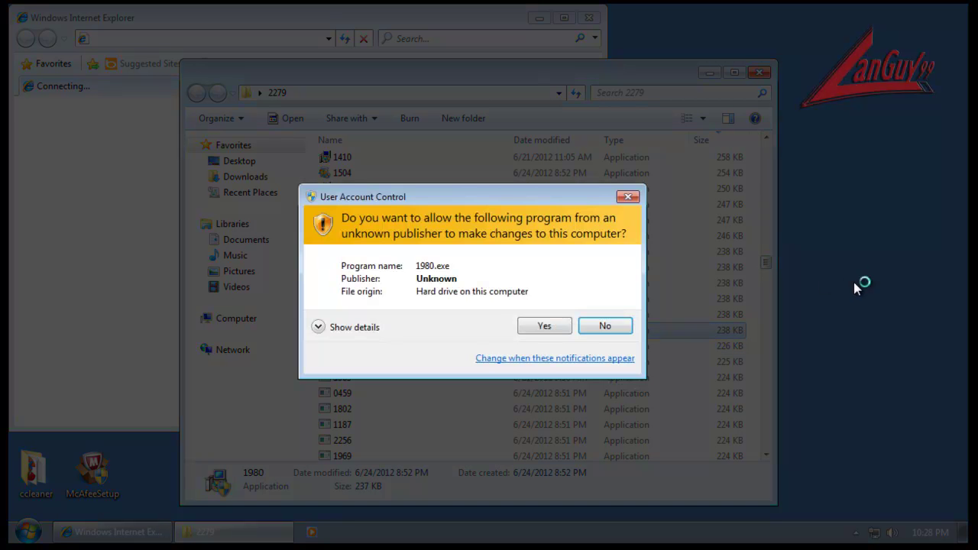
pyautogui.click(562, 329)
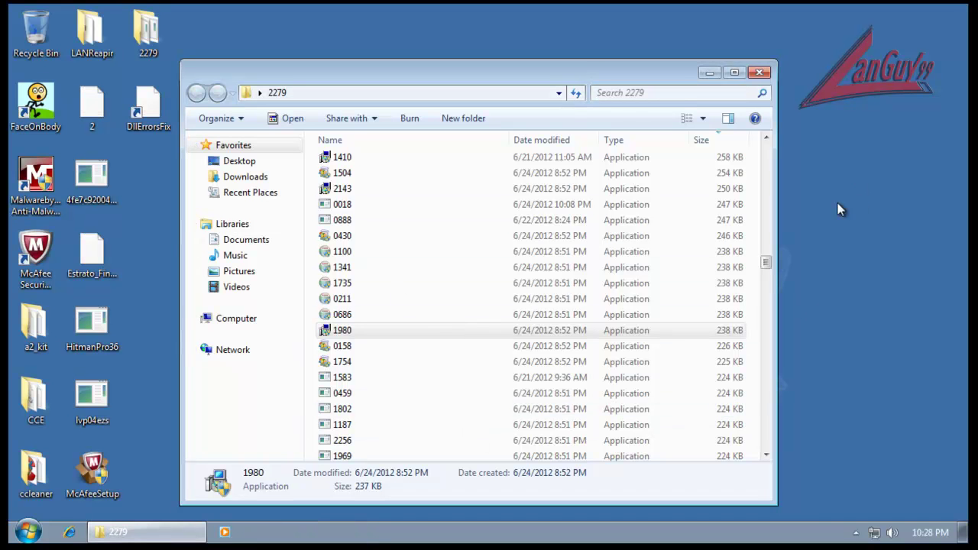
# - Run the 1708 application from the 2279 folder
pyautogui.moveTo(768, 266); pyautogui.dragTo(768, 291)
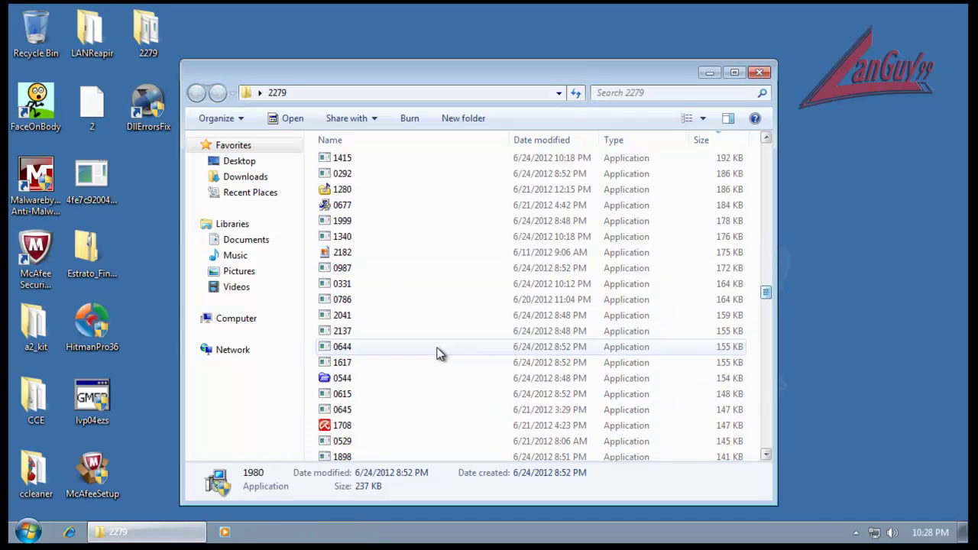
pyautogui.click(348, 429)
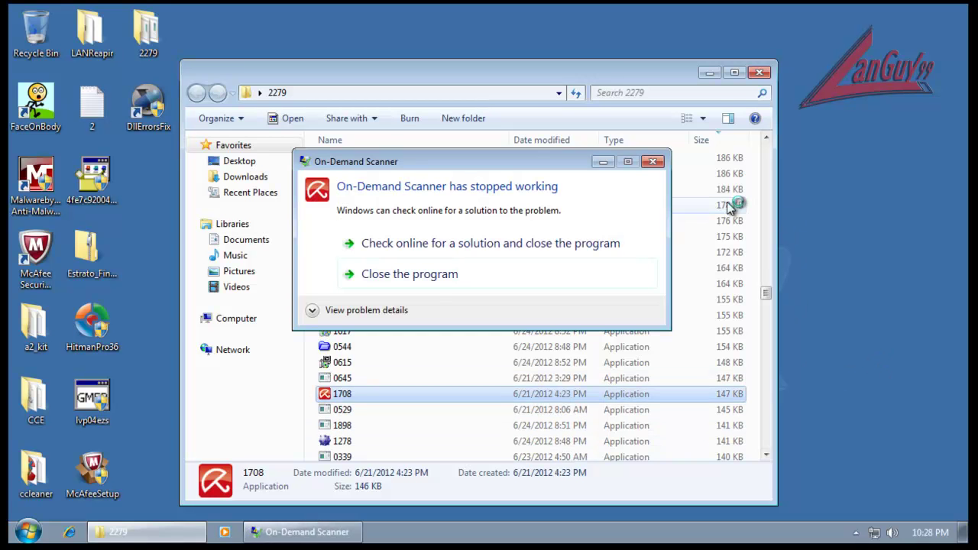
# - Close the crashed On-Demand Scanner program and the 2279 folder window
pyautogui.click(441, 276)
pyautogui.click(759, 74)
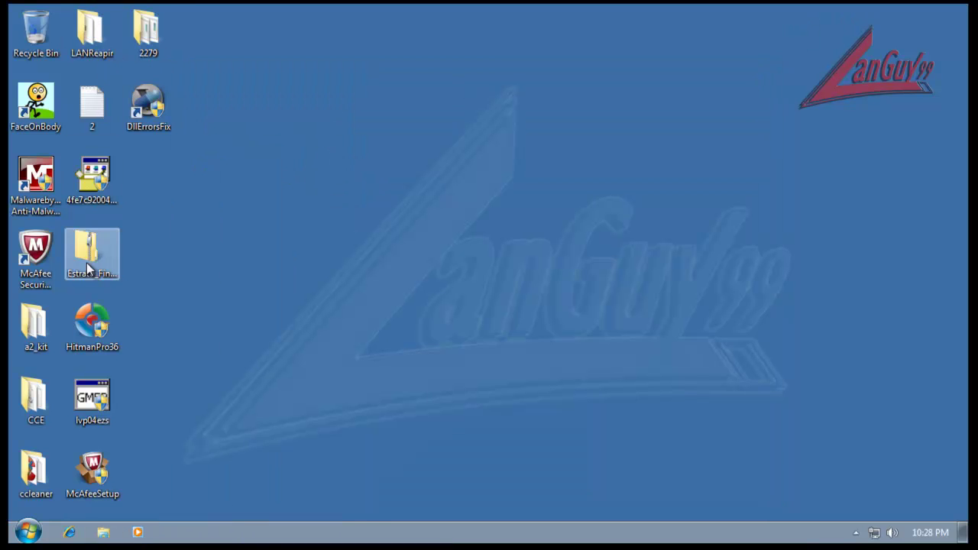
# - Launch KillSwitch from the CCE folder and allow it to make changes to the computer
pyautogui.doubleClick(37, 389)
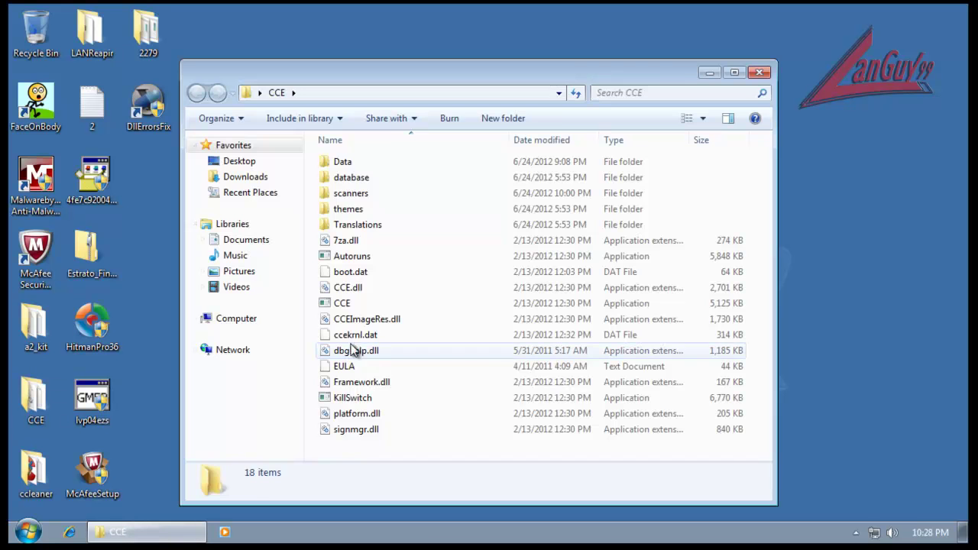
pyautogui.click(347, 399)
pyautogui.doubleClick(347, 401)
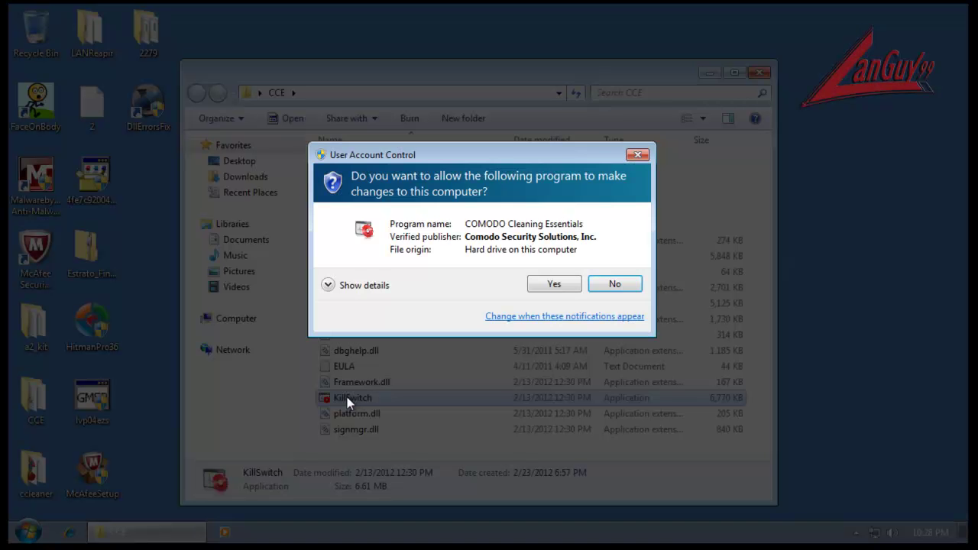
pyautogui.click(552, 284)
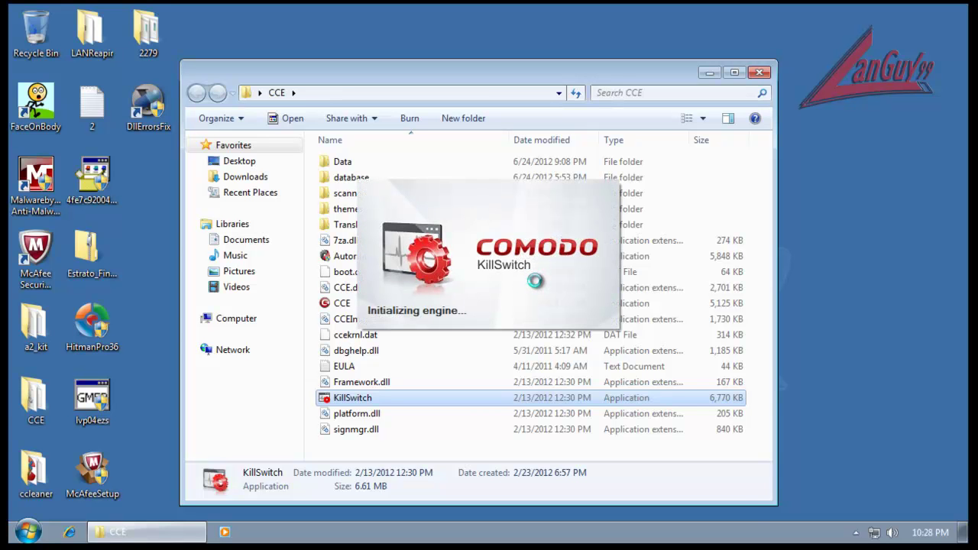
pyautogui.click(856, 532)
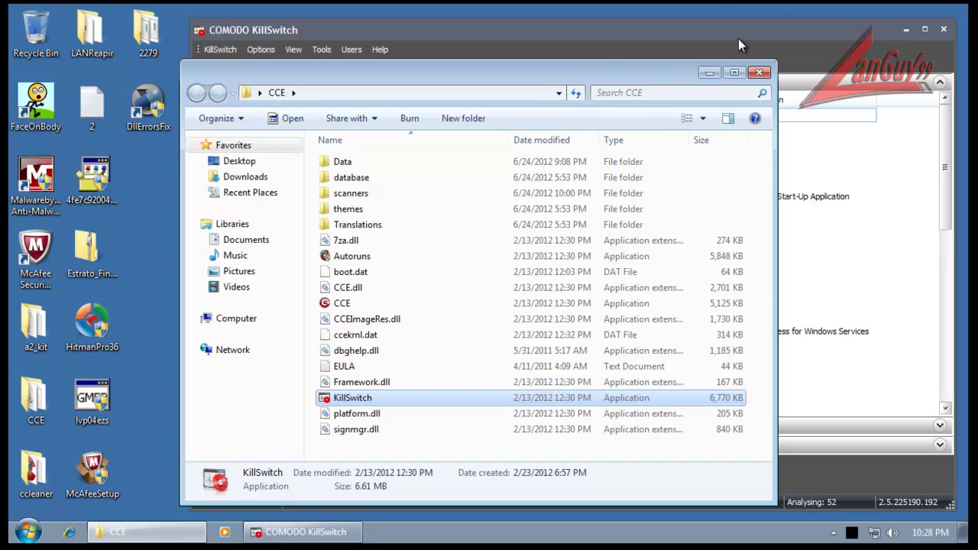
# - Examine the running processes and their ratings in COMODO KillSwitch, and close it along with the CCE folder
pyautogui.moveTo(945, 167); pyautogui.dragTo(963, 359)
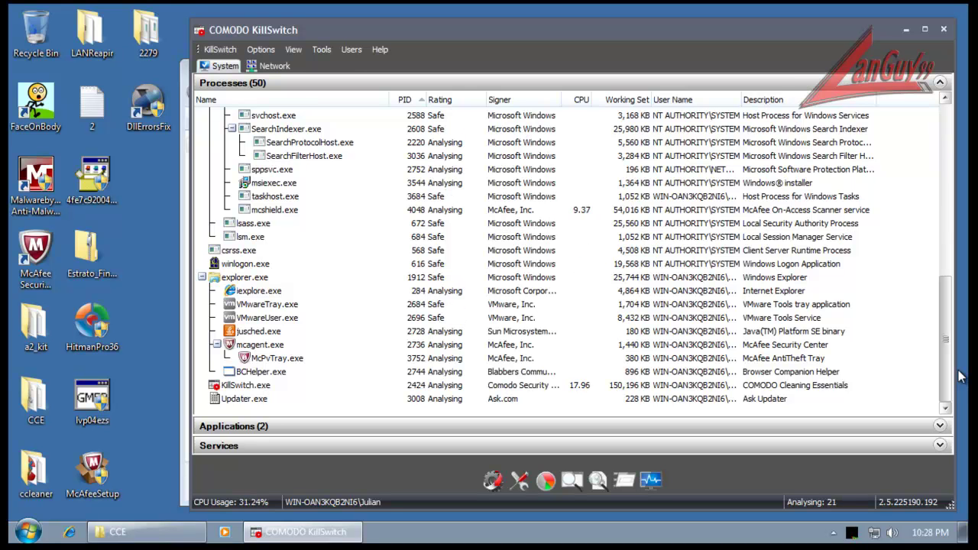
pyautogui.scroll(4, 961, 337)
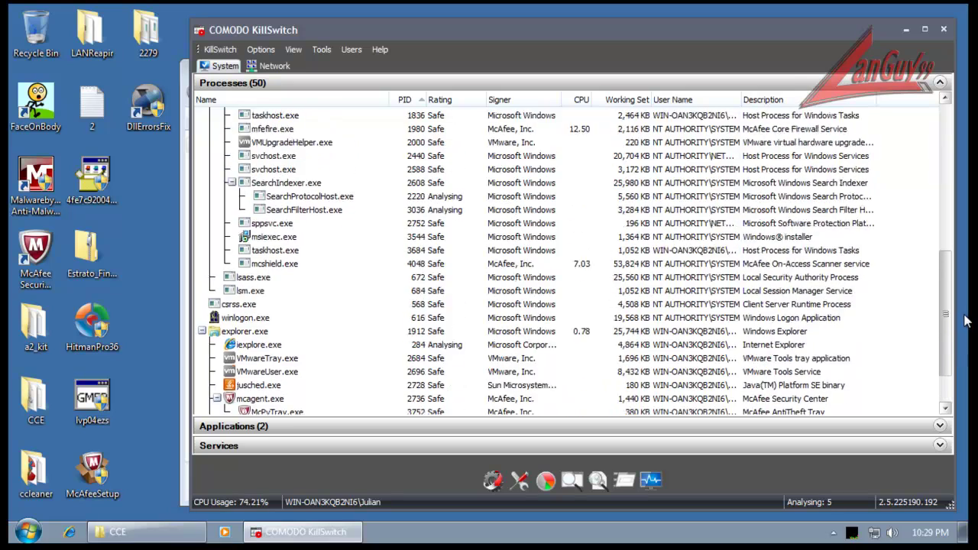
pyautogui.moveTo(962, 268); pyautogui.dragTo(967, 325)
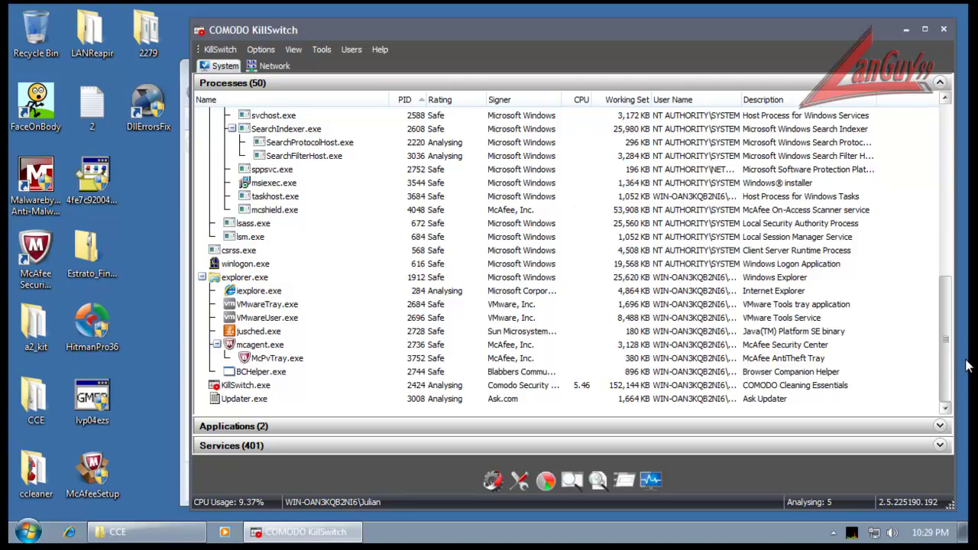
pyautogui.click(944, 31)
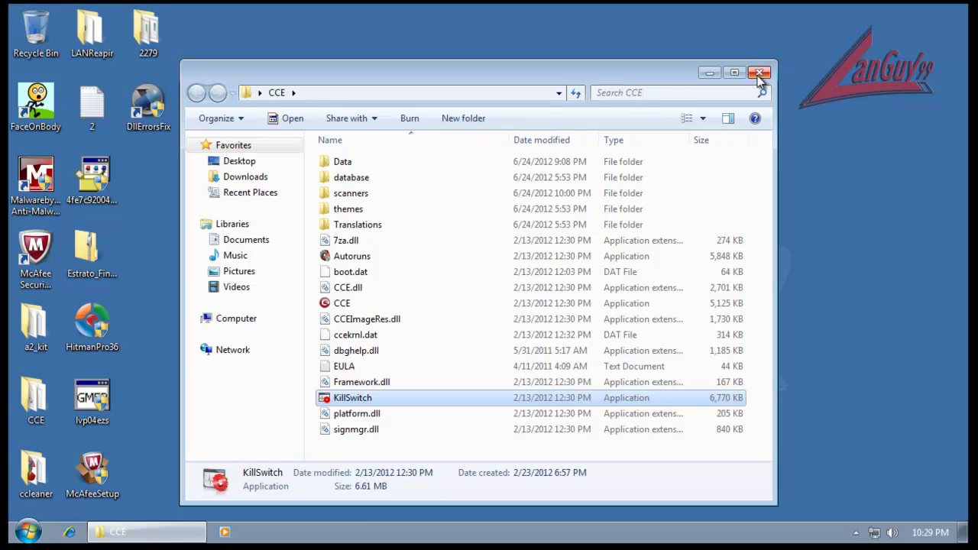
pyautogui.click(759, 73)
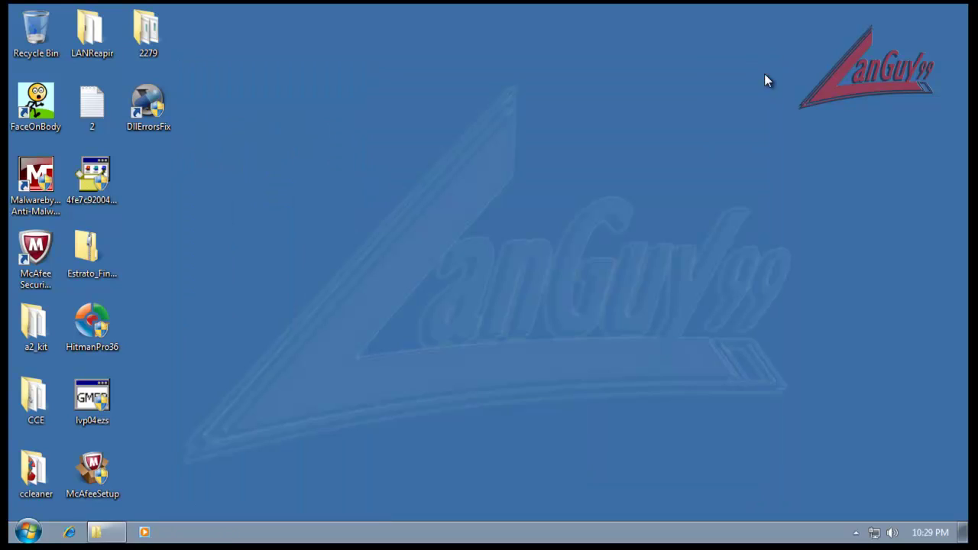
# - Open the McAfee SecurityCenter main window
pyautogui.click(855, 534)
pyautogui.doubleClick(879, 472)
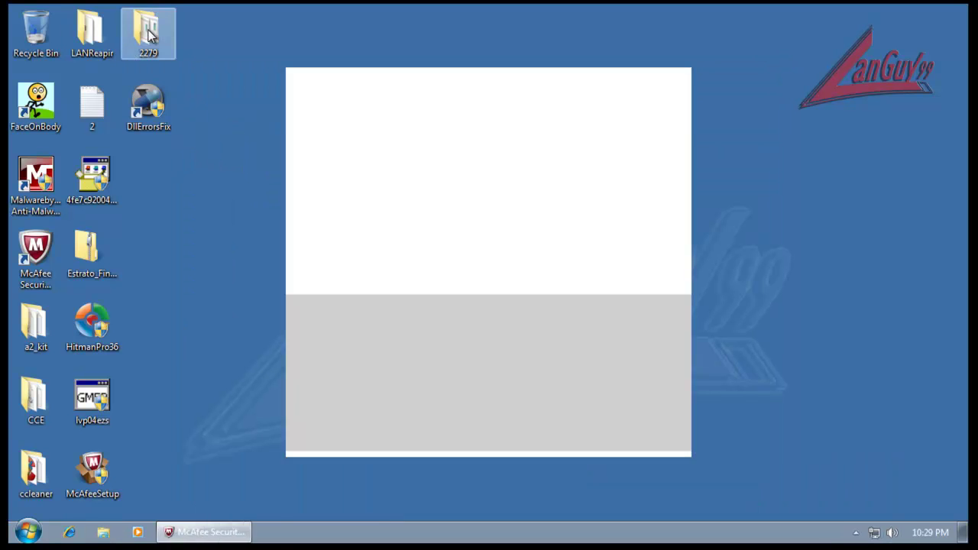
# - Delete the 2279 folder from the desktop and empty the Recycle Bin
pyautogui.press('Delete')
pyautogui.press('Return')
pyautogui.rightClick(43, 31)
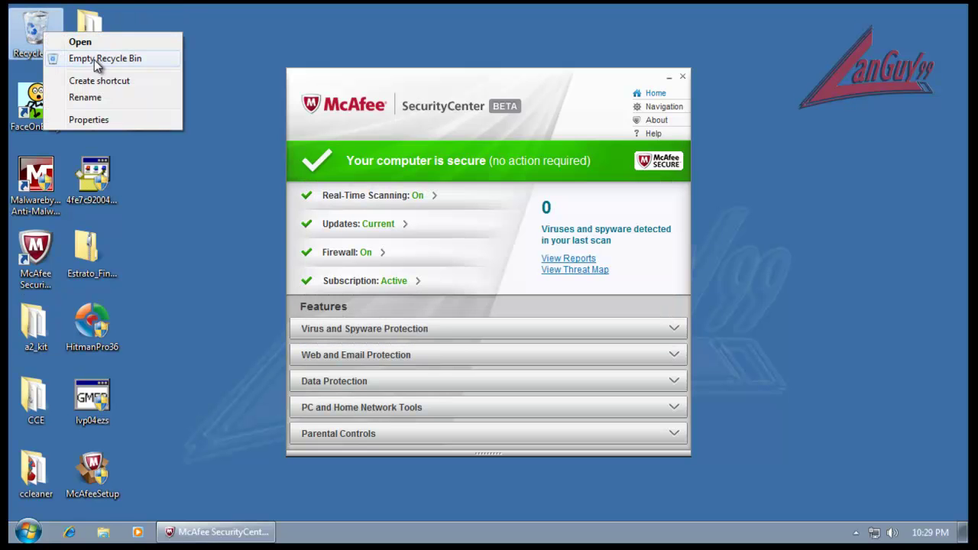
pyautogui.click(94, 58)
pyautogui.click(542, 322)
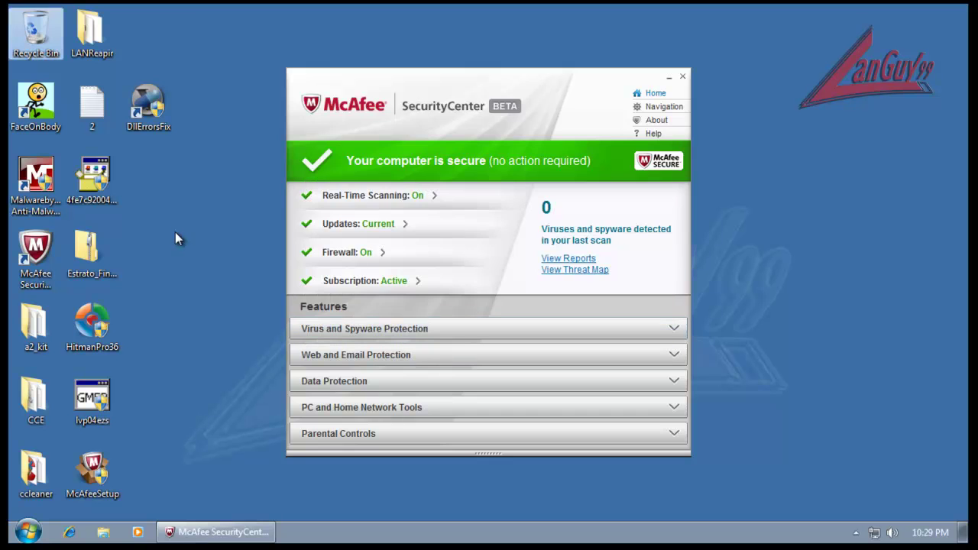
# - Launch CCleaner from the ccleaner folder, run its cleaner with the preset Windows items, and close it
pyautogui.doubleClick(34, 471)
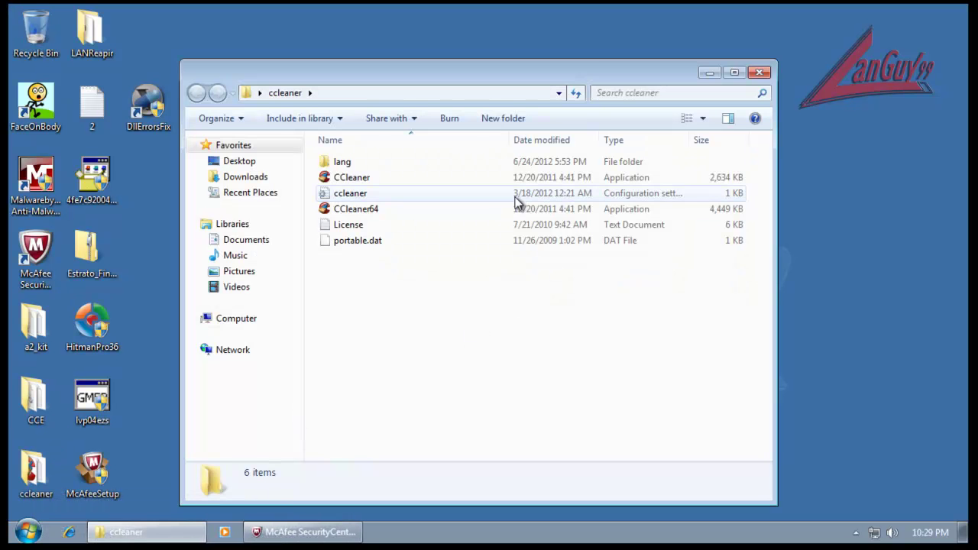
pyautogui.doubleClick(363, 179)
pyautogui.click(555, 286)
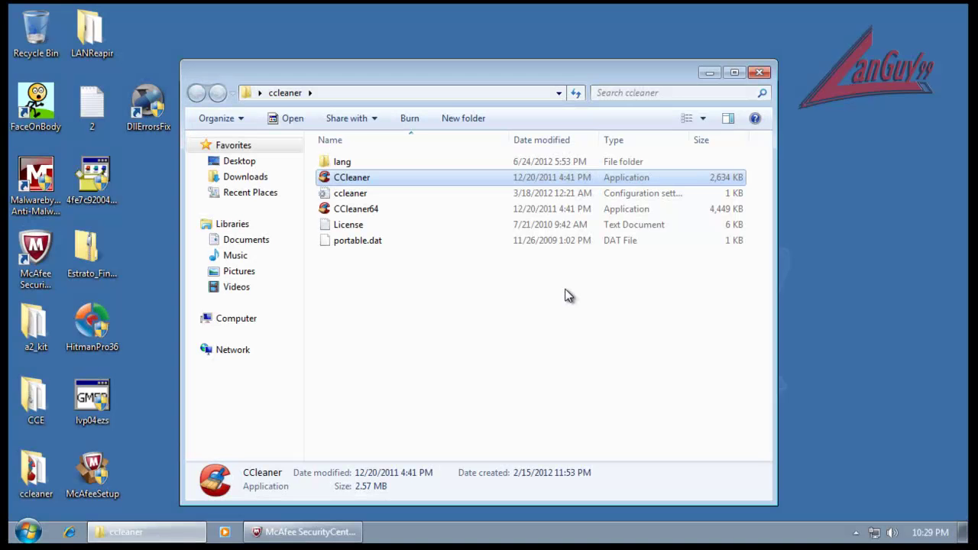
pyautogui.click(887, 481)
pyautogui.click(753, 302)
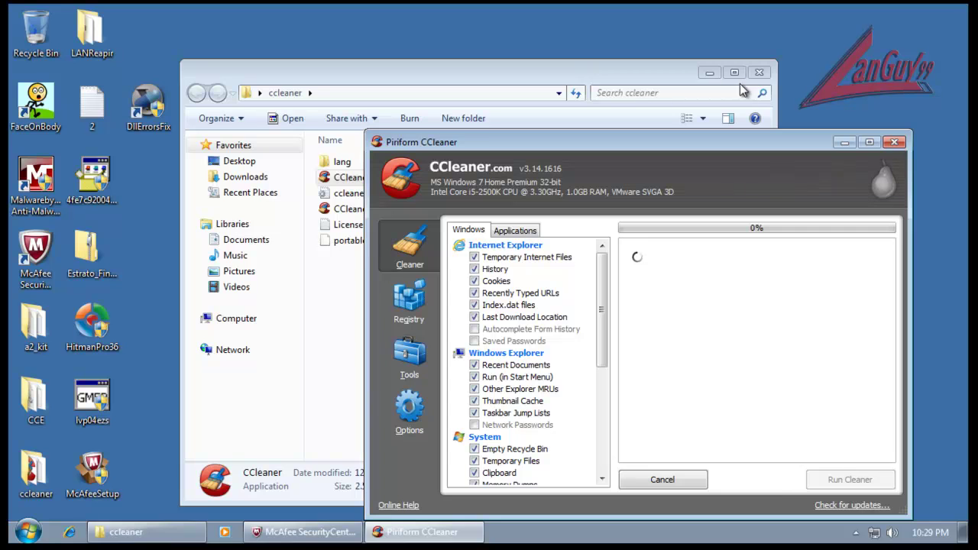
pyautogui.click(759, 72)
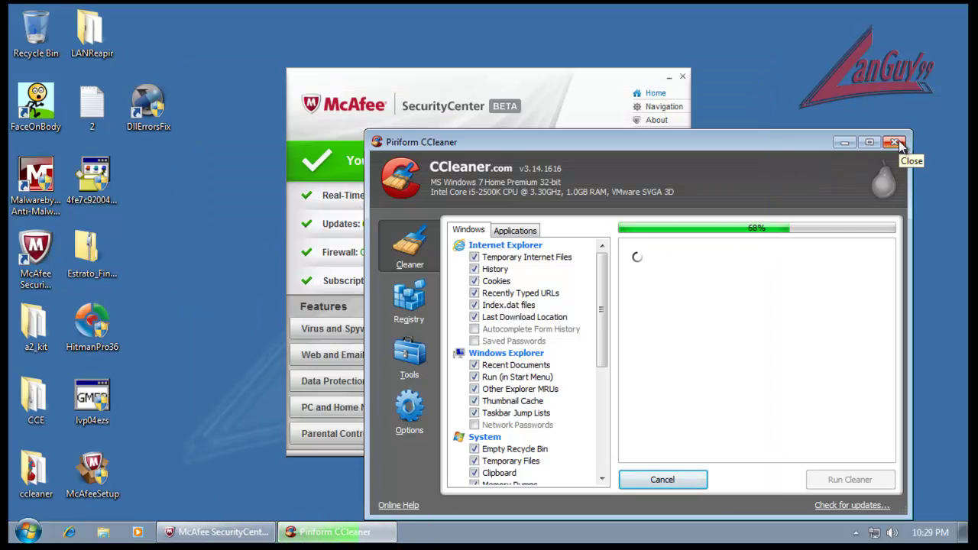
pyautogui.click(894, 142)
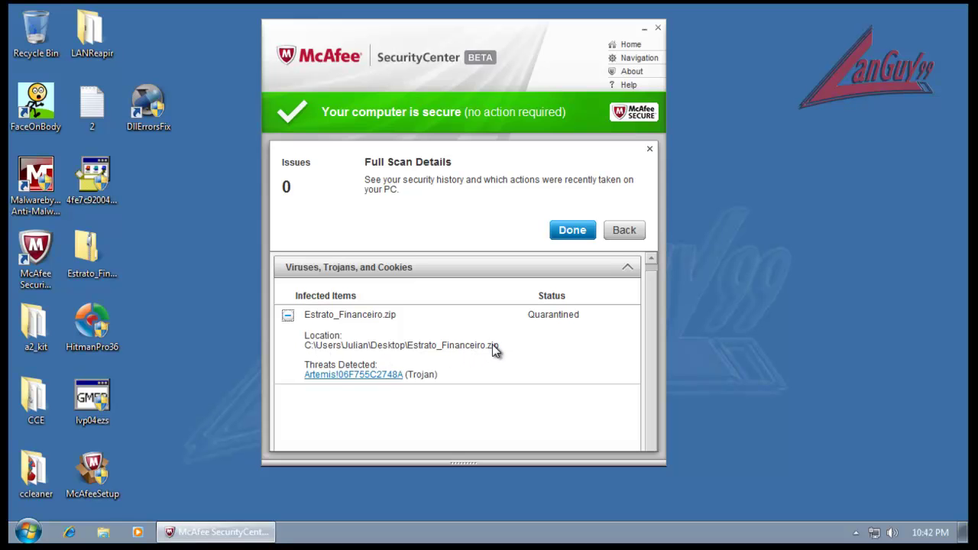
# - Review the McAfee Full Scan Details for Estrato_Financeiro.zip, dismiss the report and close SecurityCenter
pyautogui.click(112, 275)
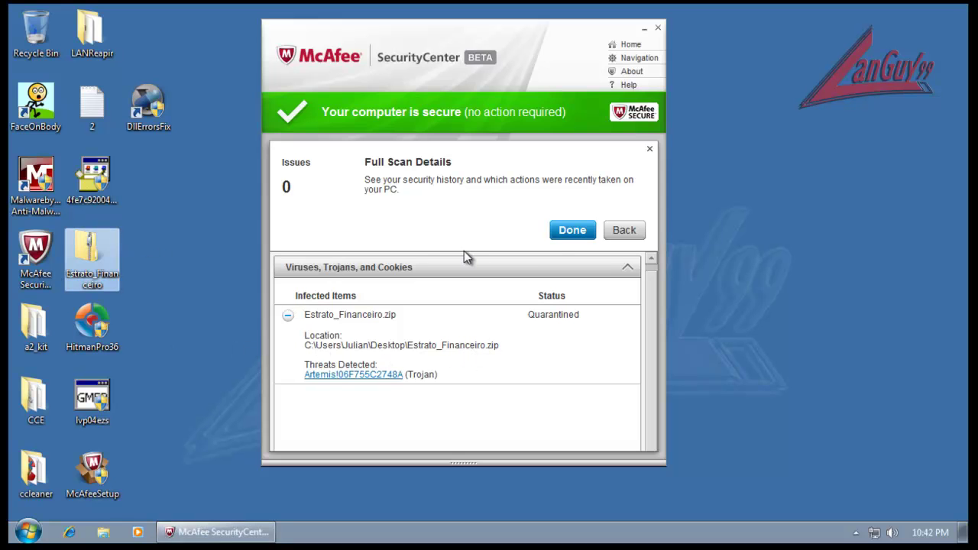
pyautogui.click(578, 233)
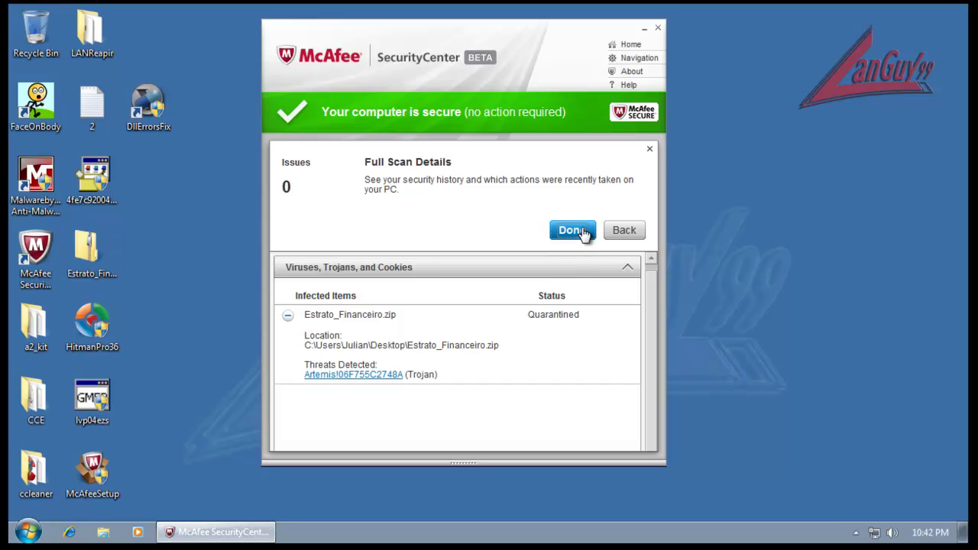
pyautogui.click(581, 229)
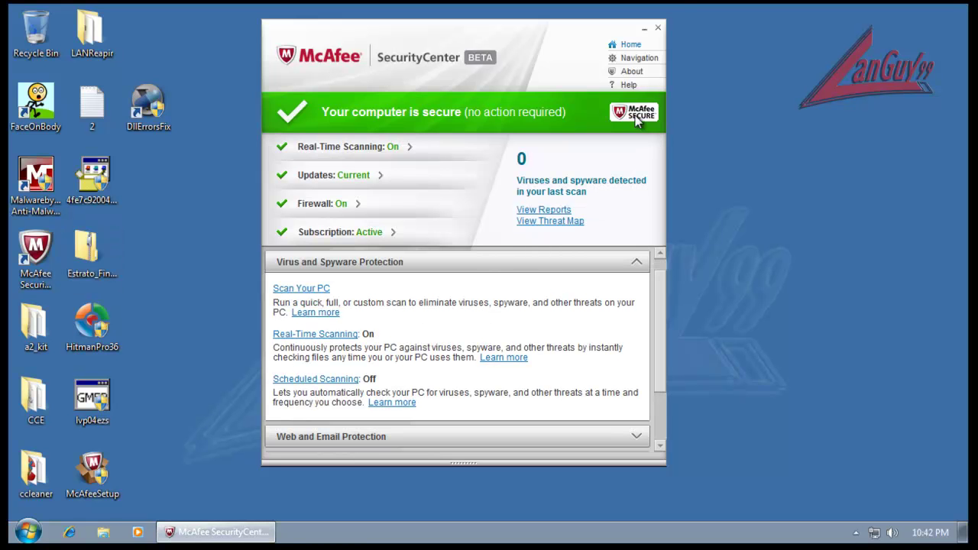
pyautogui.click(657, 28)
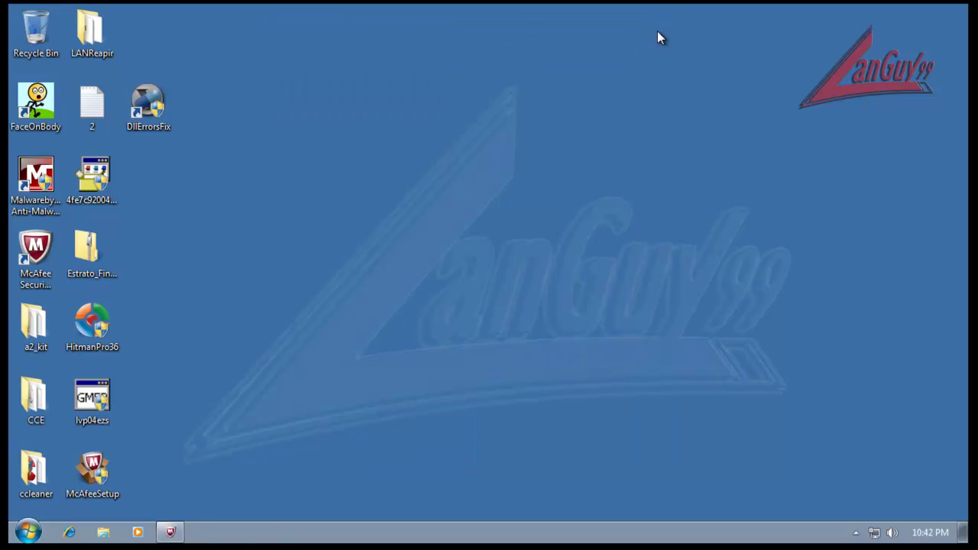
# - Delete the Estrato_Financeiro zip file from the desktop and permanently remove it from the Recycle Bin
pyautogui.click(195, 228)
pyautogui.doubleClick(110, 246)
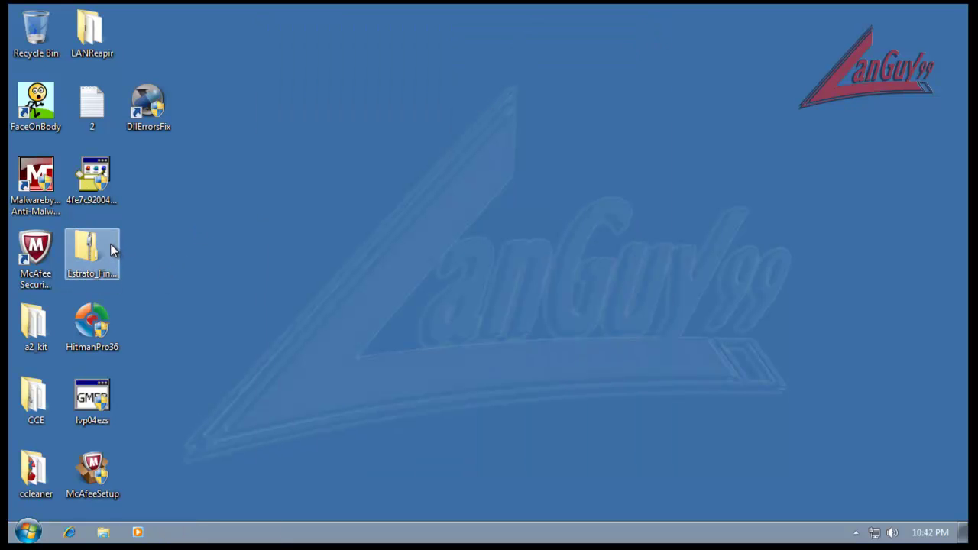
pyautogui.click(179, 303)
pyautogui.click(84, 235)
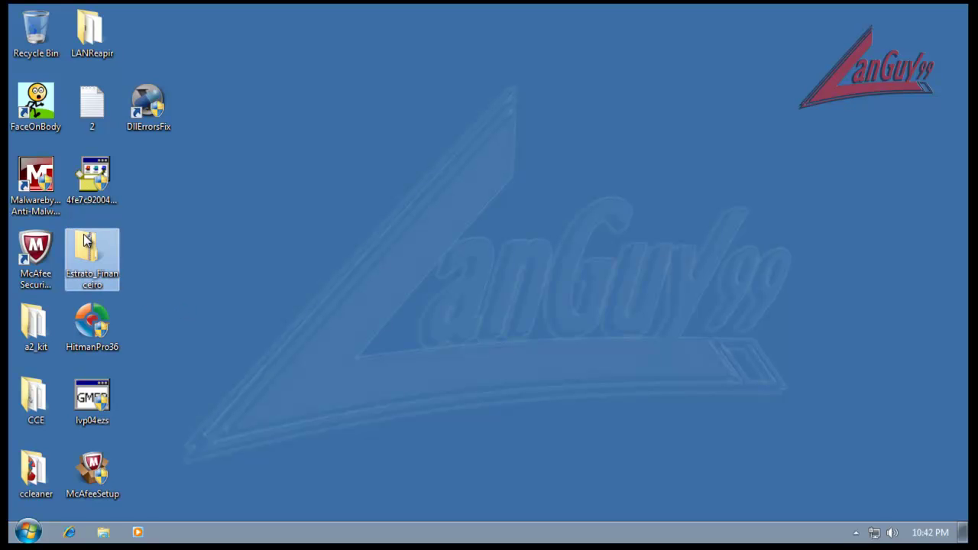
pyautogui.press('Delete')
pyautogui.press('Return')
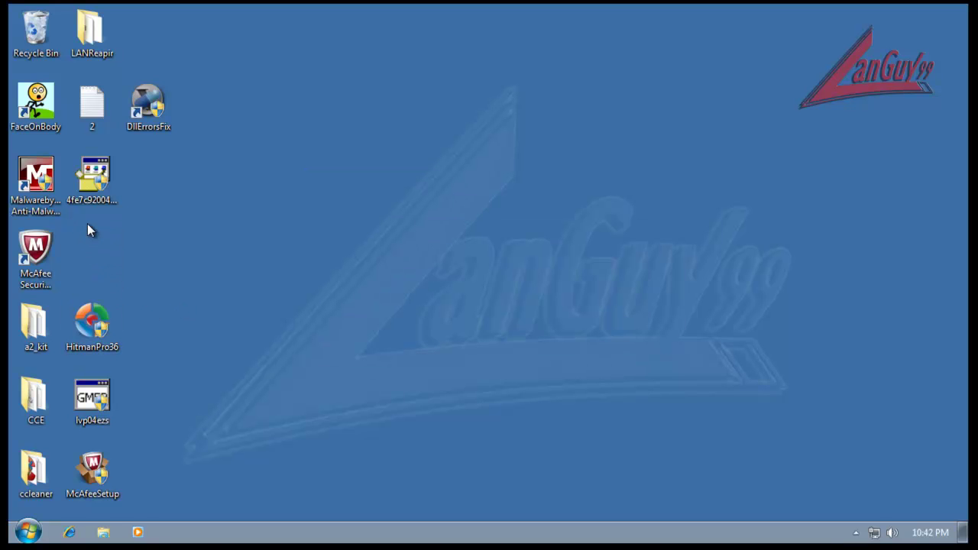
pyautogui.rightClick(30, 40)
pyautogui.click(119, 61)
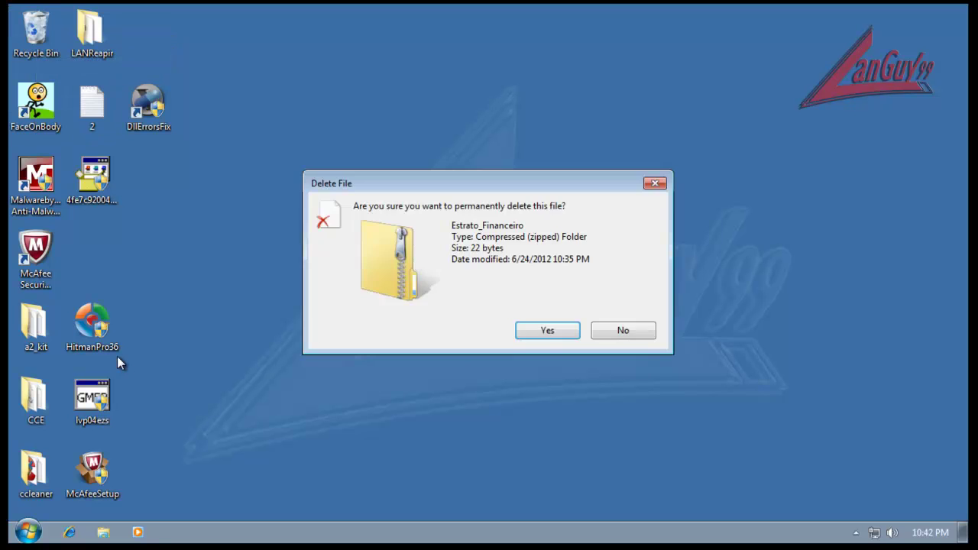
pyautogui.click(546, 330)
# - Launch COMODO Cleaning Essentials from the CCE folder, allow it to make changes, and close the folder
pyautogui.doubleClick(34, 399)
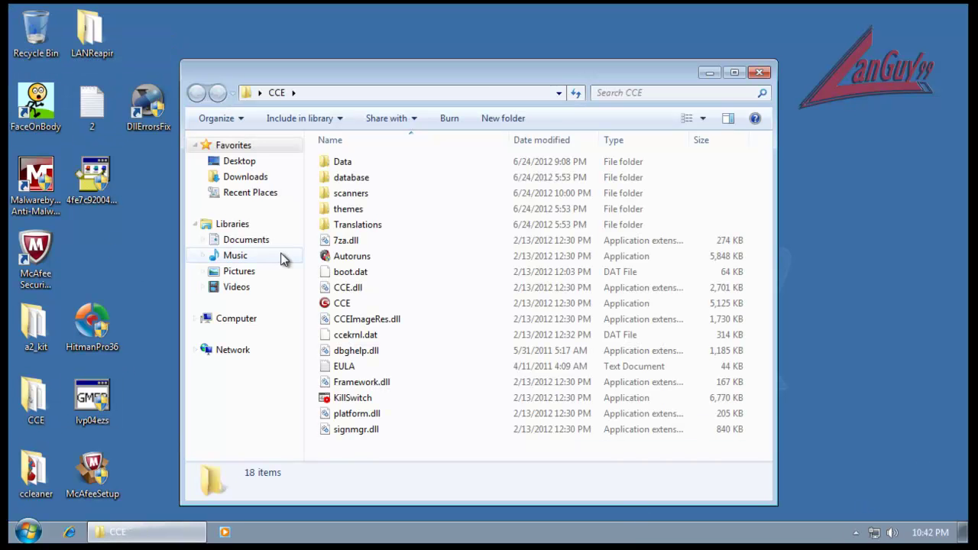
pyautogui.doubleClick(330, 306)
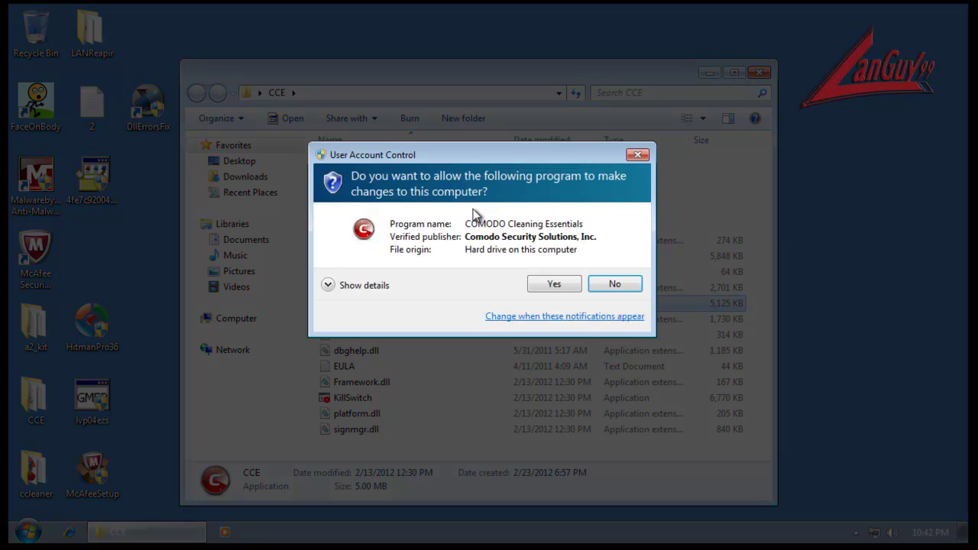
pyautogui.click(556, 283)
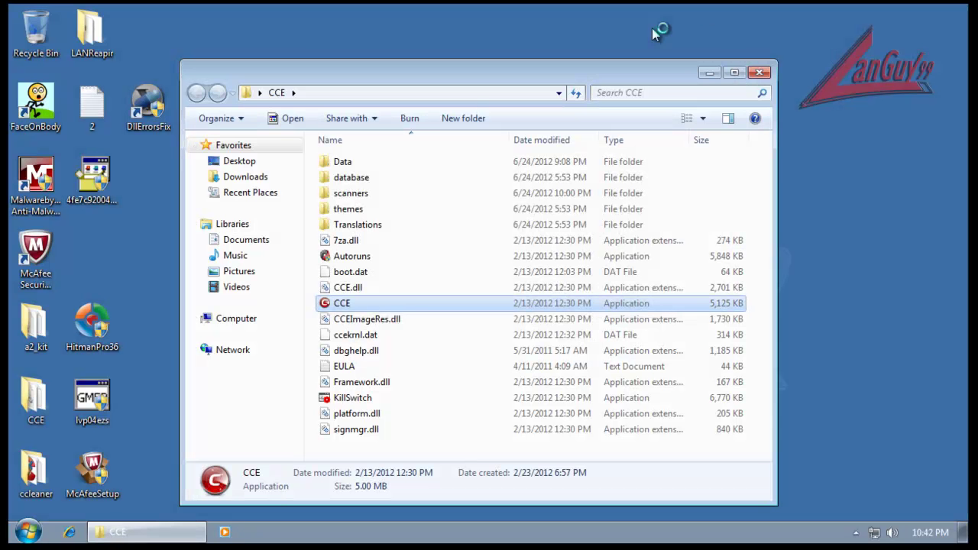
pyautogui.click(760, 72)
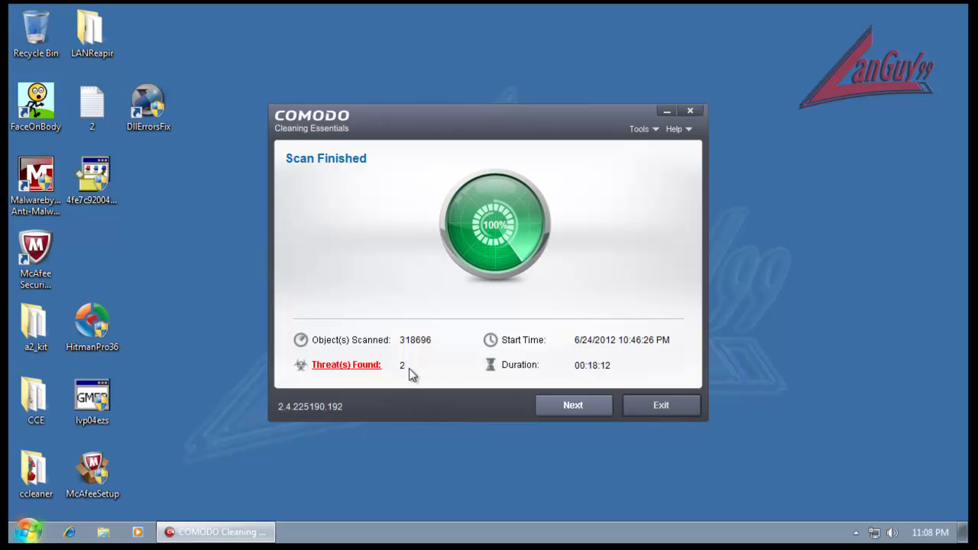
# - Open the found threats, set HipShield.dll to Report, keep Clean for the PDFConverter Uninstall.exe, and apply the operations
pyautogui.click(368, 367)
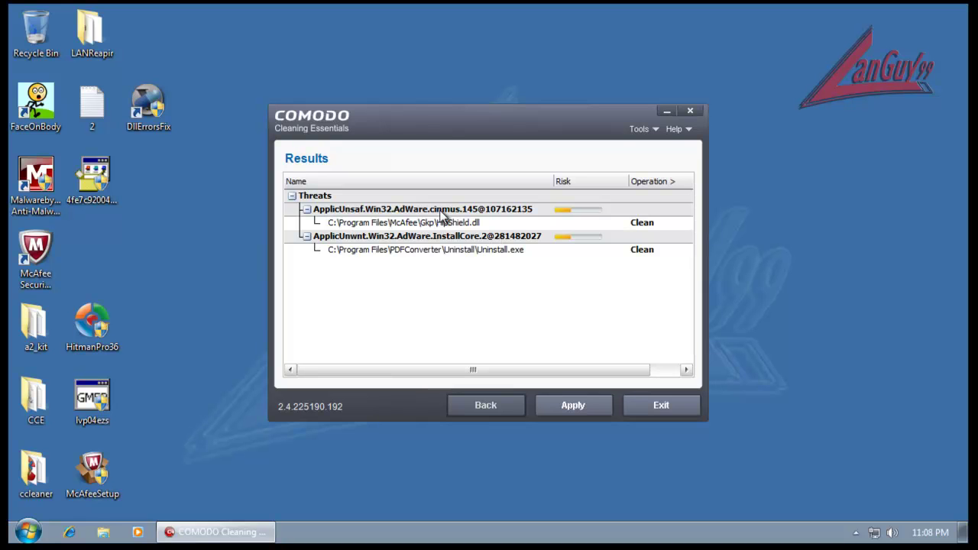
pyautogui.click(654, 222)
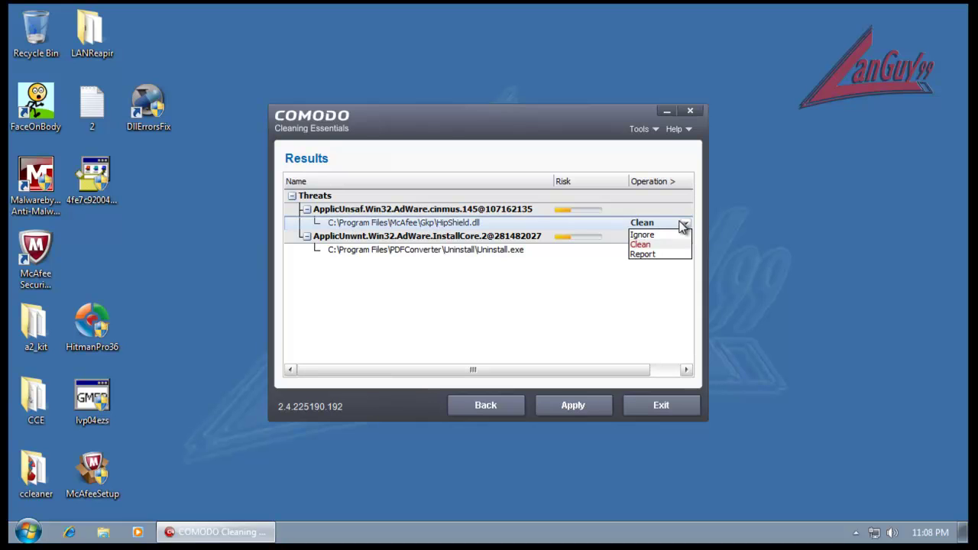
pyautogui.click(644, 254)
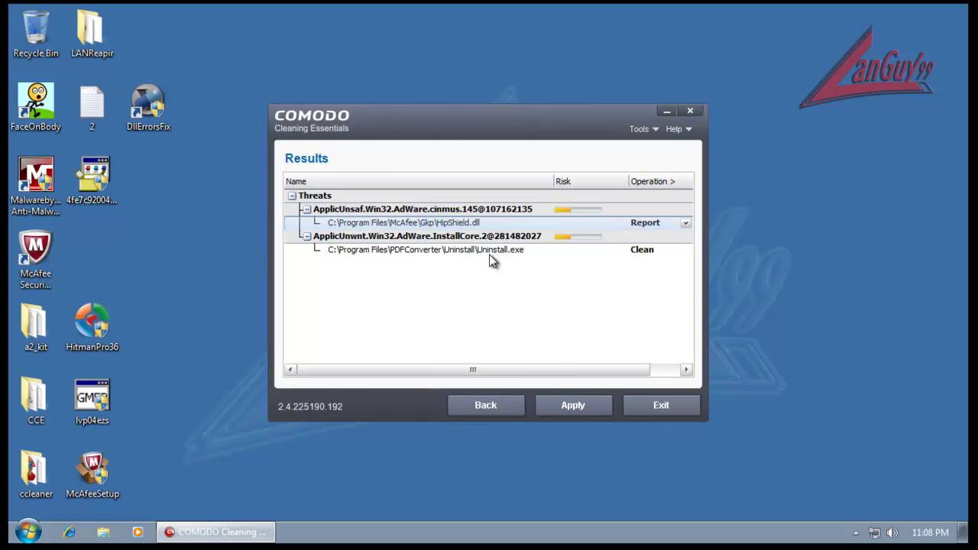
pyautogui.click(580, 408)
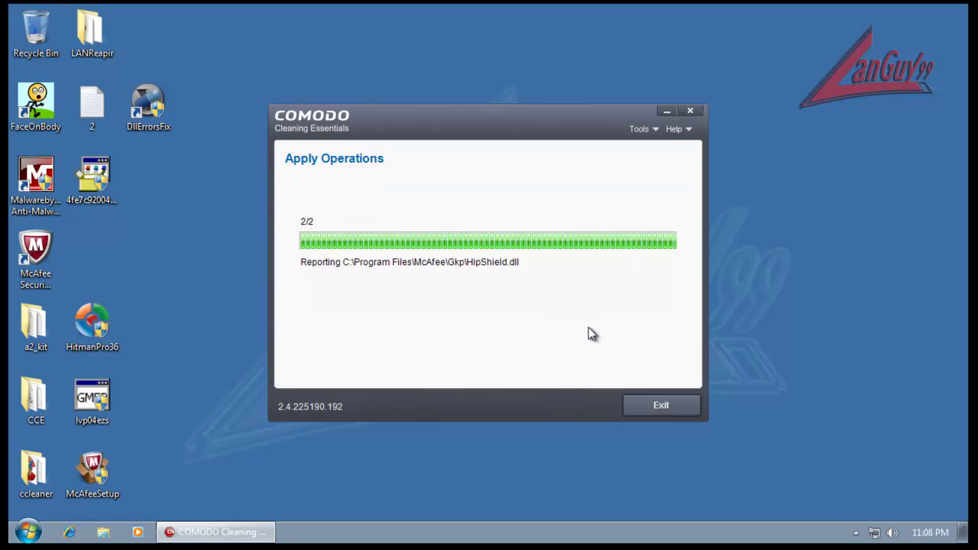
pyautogui.click(684, 417)
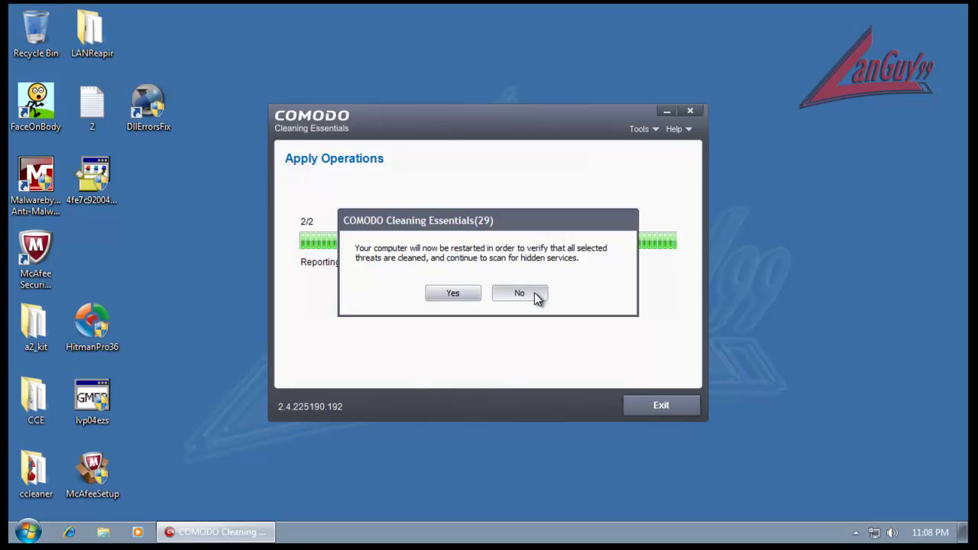
# - Decline the COMODO Cleaning Essentials restart and launch Malwarebytes Anti-Malware, allowing it to make changes to the computer
pyautogui.click(534, 292)
pyautogui.doubleClick(47, 191)
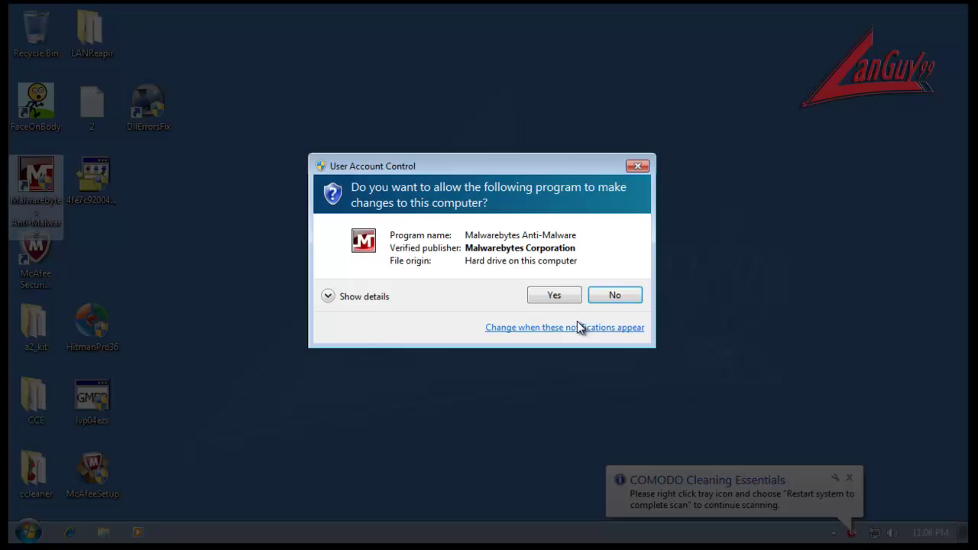
pyautogui.click(565, 296)
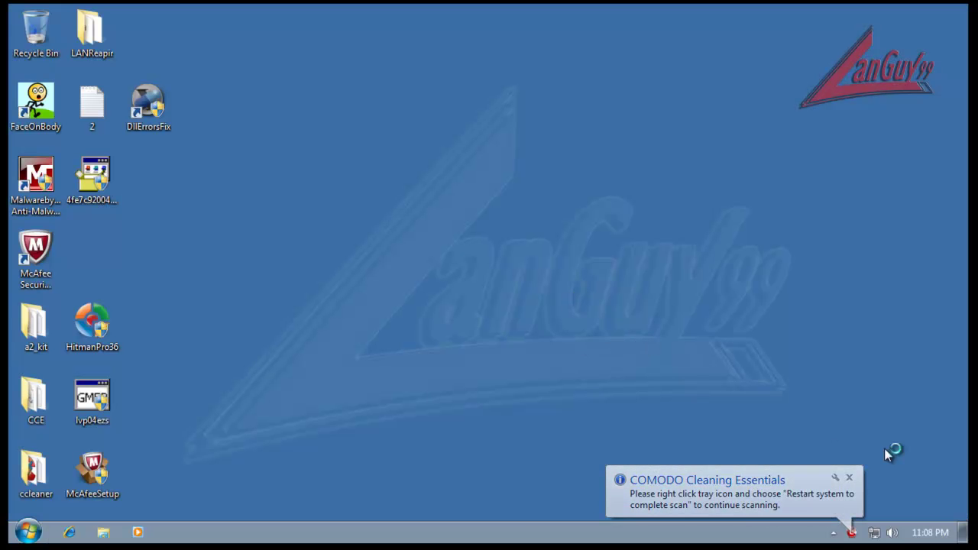
# - Dismiss the COMODO restart notification and check for Malwarebytes database updates
pyautogui.click(849, 477)
pyautogui.click(856, 534)
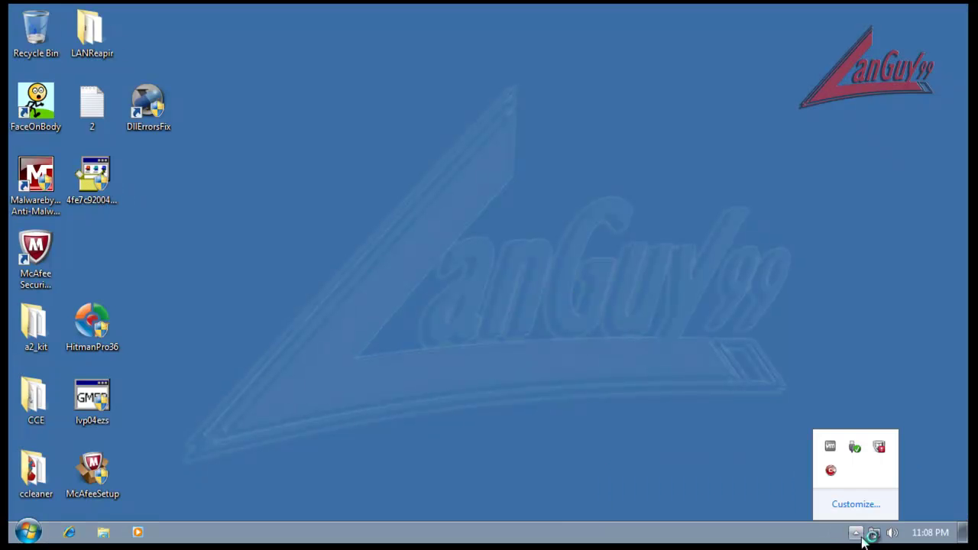
pyautogui.click(677, 450)
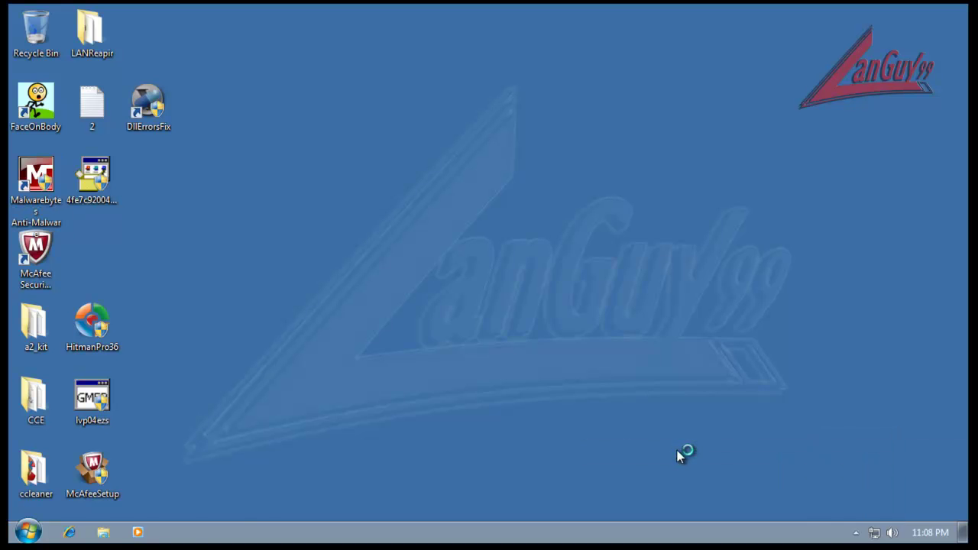
pyautogui.click(334, 149)
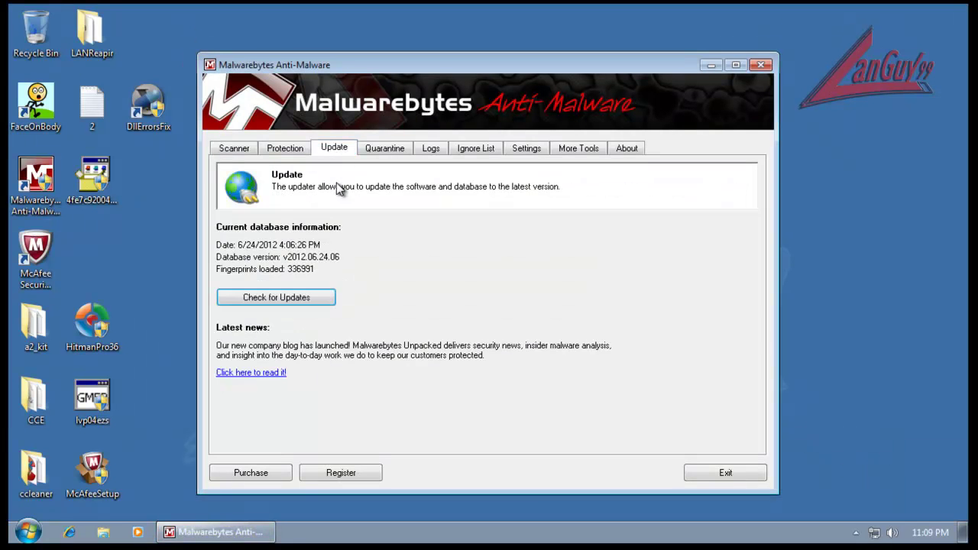
pyautogui.click(329, 298)
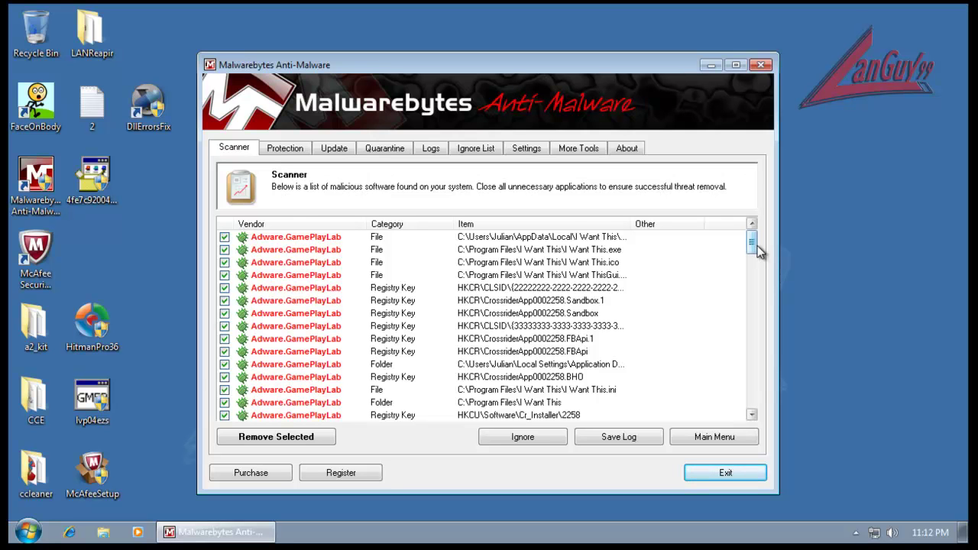
# - Review the Malwarebytes detections through to the end, remove all selected items, decline the system restart and close Malwarebytes
pyautogui.moveTo(758, 246); pyautogui.dragTo(755, 300)
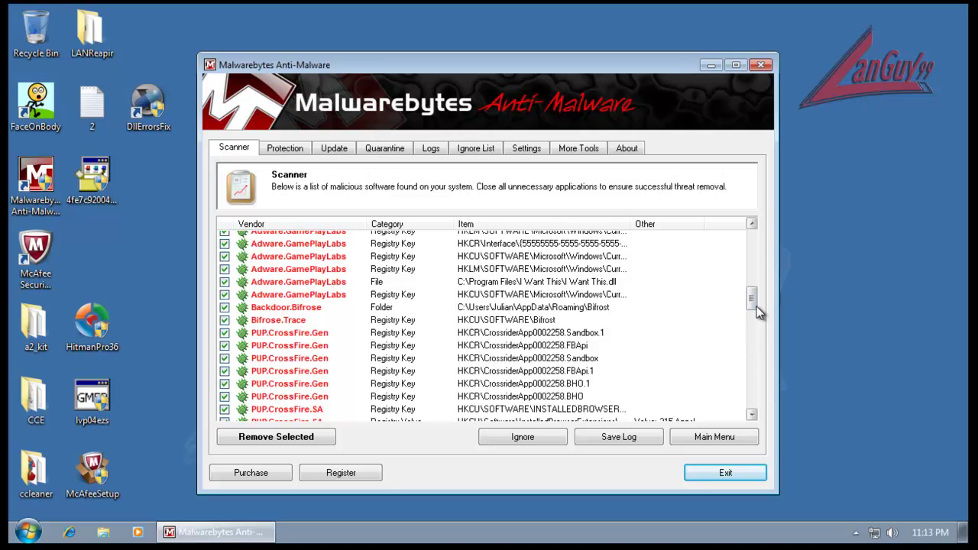
pyautogui.moveTo(755, 304); pyautogui.dragTo(753, 419)
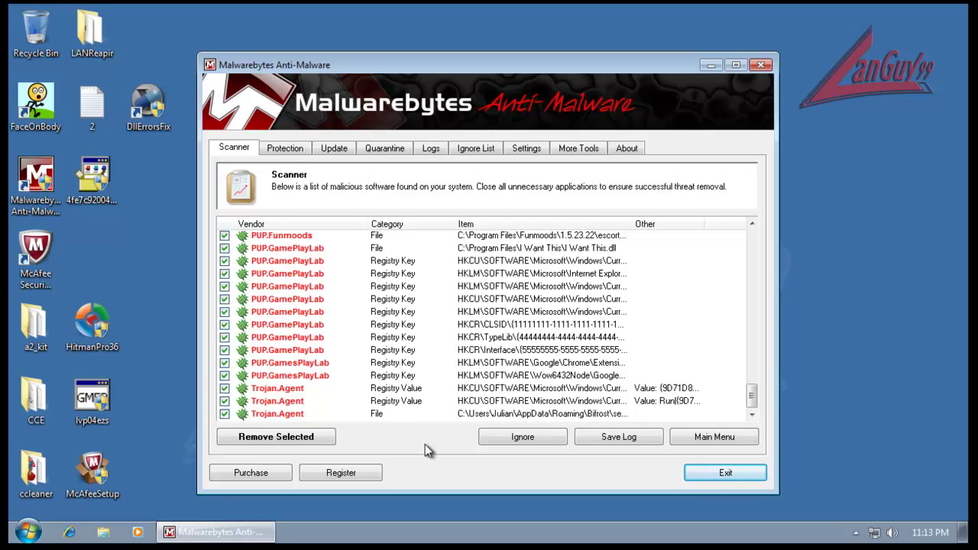
pyautogui.click(317, 438)
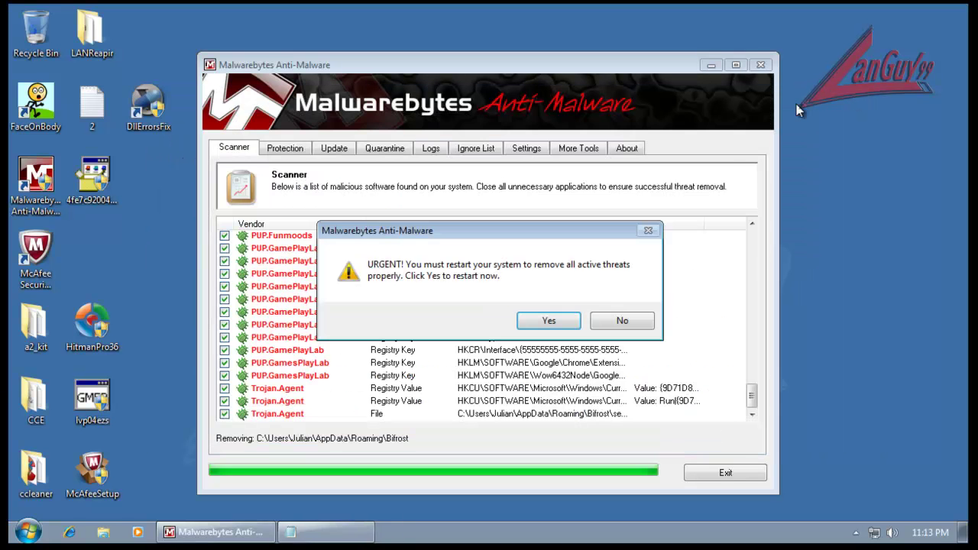
pyautogui.click(848, 98)
pyautogui.click(643, 320)
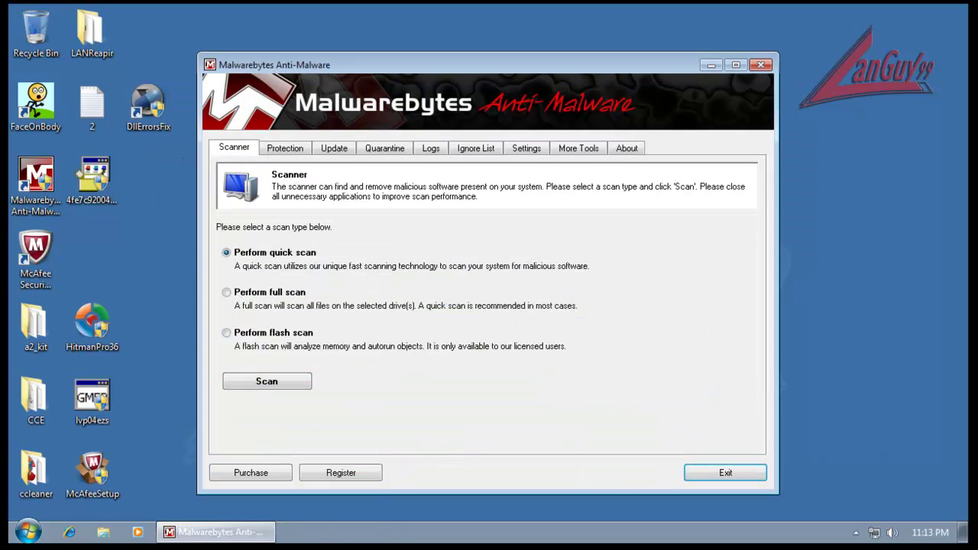
pyautogui.click(768, 67)
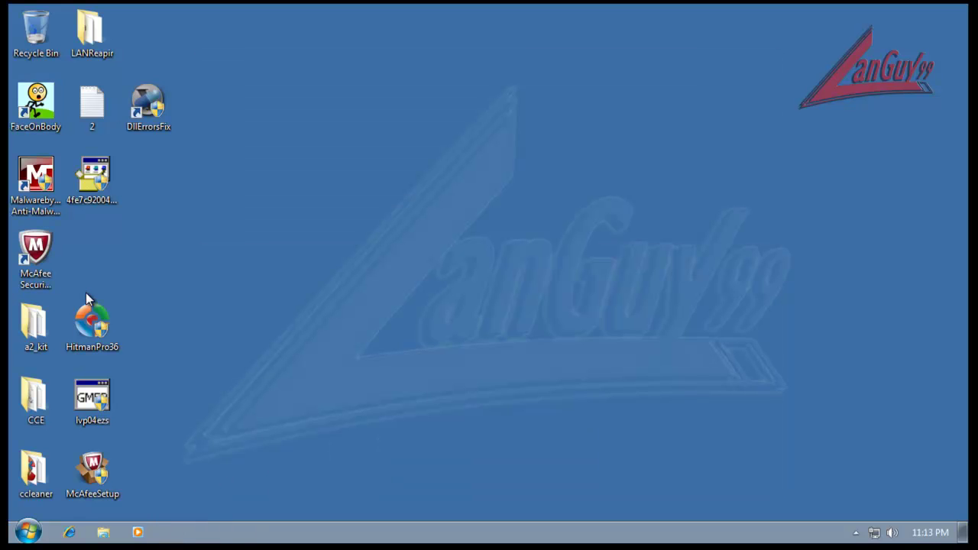
# - Launch HitmanPro 3.6 with permission to make changes, and expand the scan result for 4fe7c92004541.exe
pyautogui.doubleClick(93, 323)
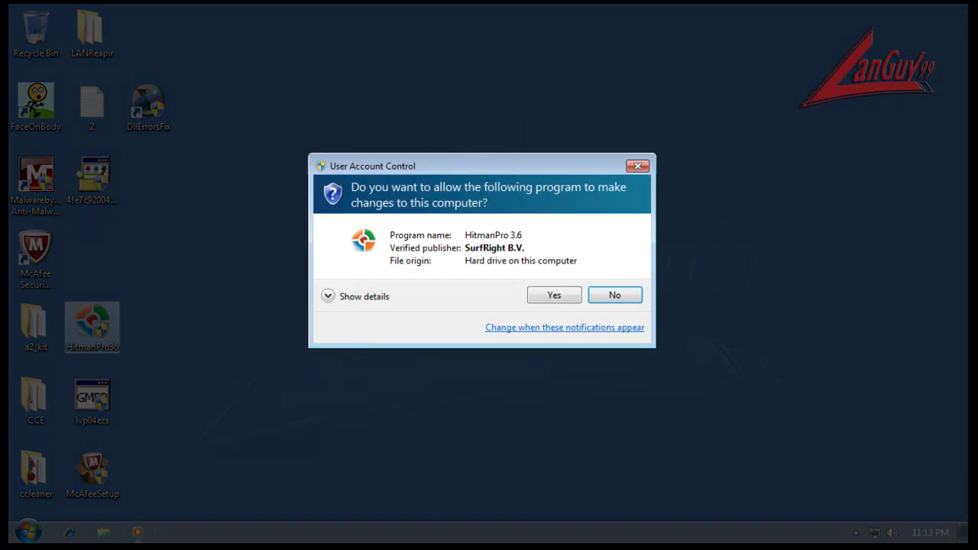
pyautogui.click(564, 298)
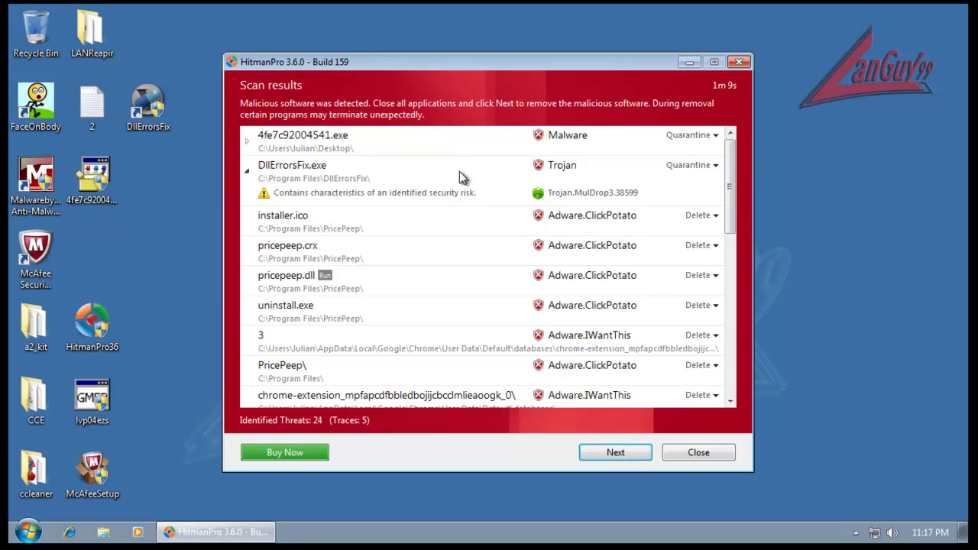
pyautogui.click(104, 170)
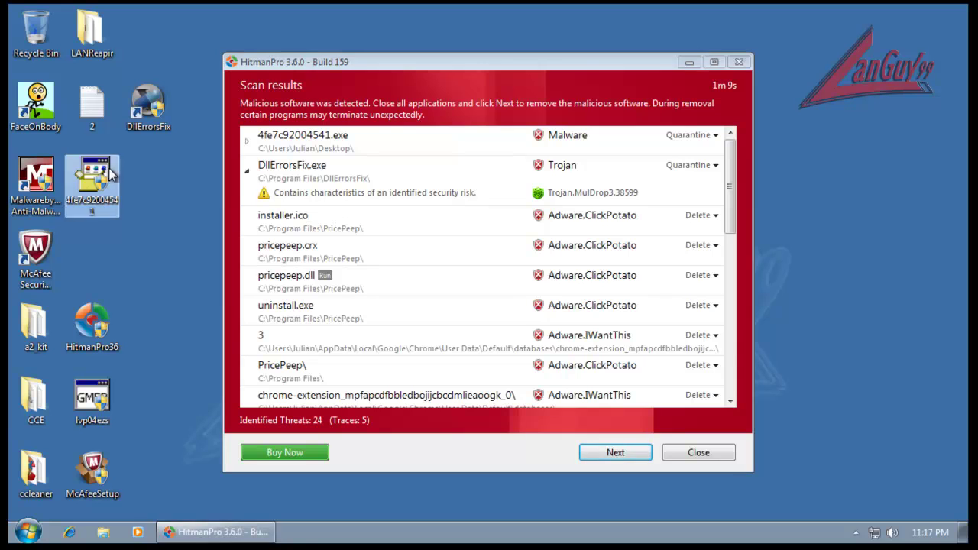
pyautogui.click(247, 147)
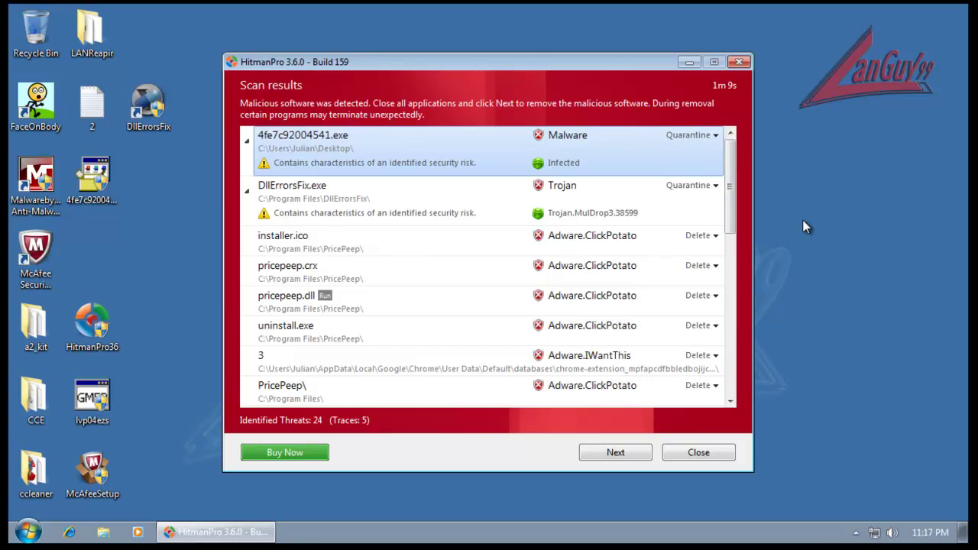
# - Review the remaining HitmanPro scan results, including the Trojan.FakeAV entry, and close HitmanPro without removing anything
pyautogui.moveTo(731, 192); pyautogui.dragTo(730, 235)
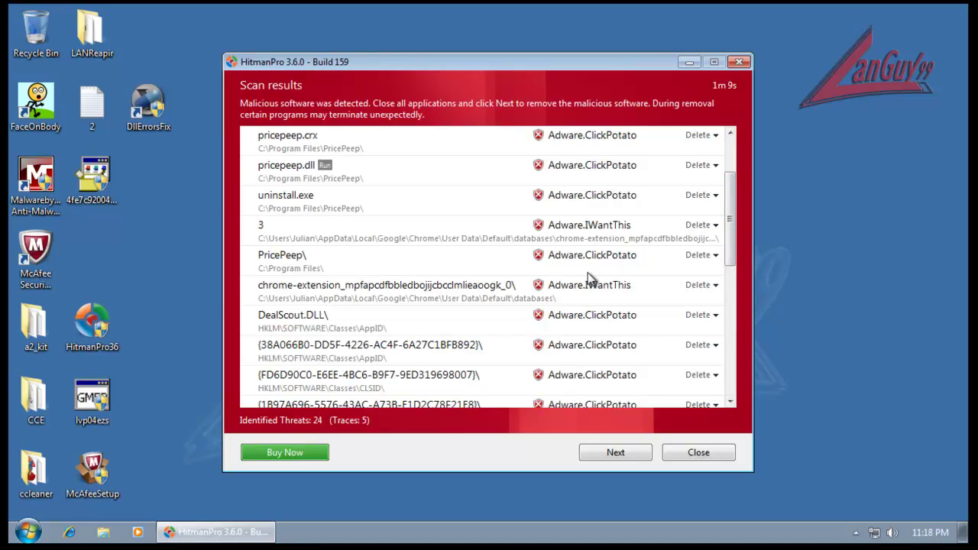
pyautogui.moveTo(734, 238); pyautogui.dragTo(731, 361)
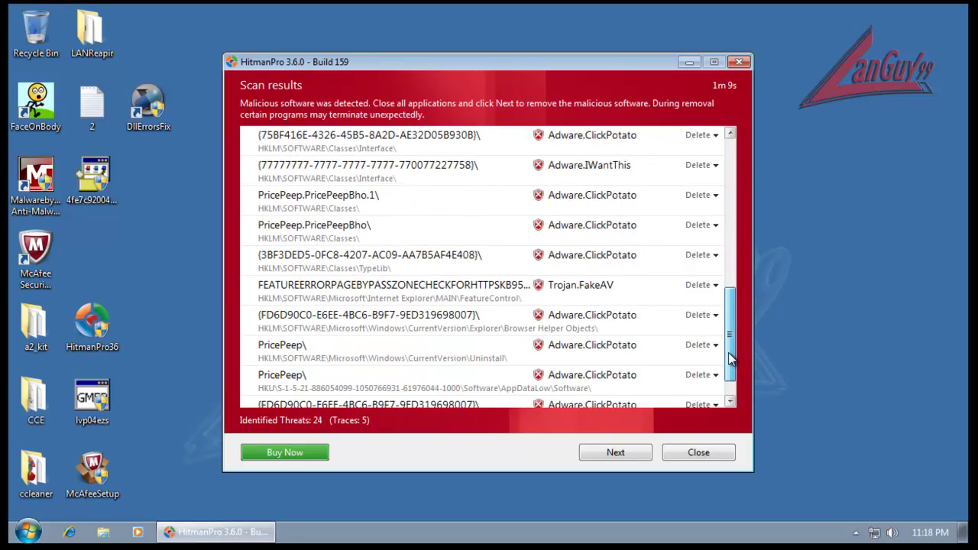
pyautogui.click(617, 300)
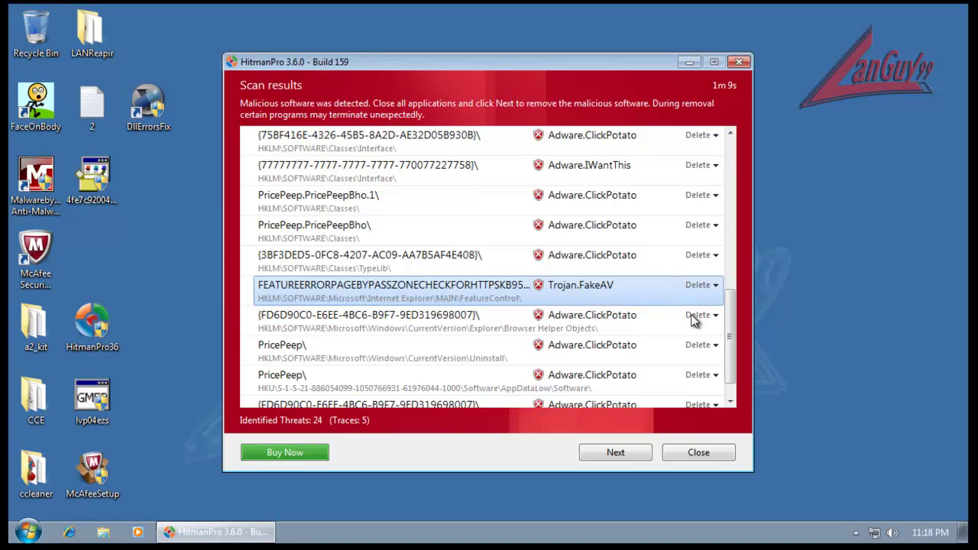
pyautogui.moveTo(731, 329); pyautogui.dragTo(730, 352)
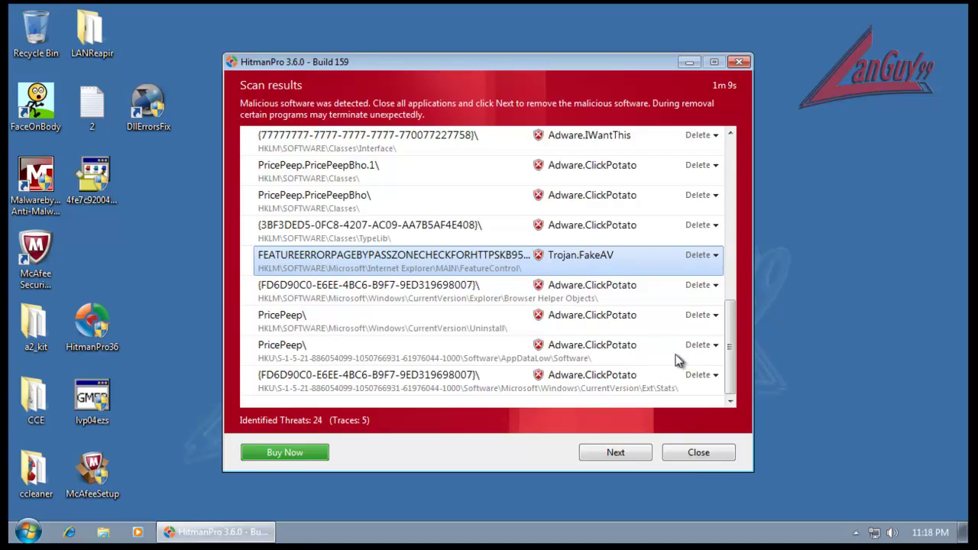
pyautogui.click(699, 454)
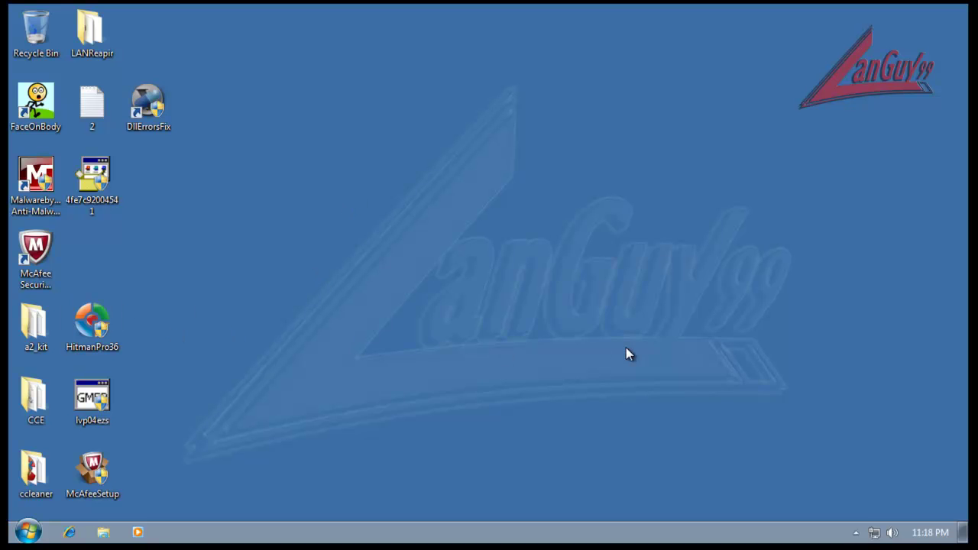
pyautogui.click(862, 536)
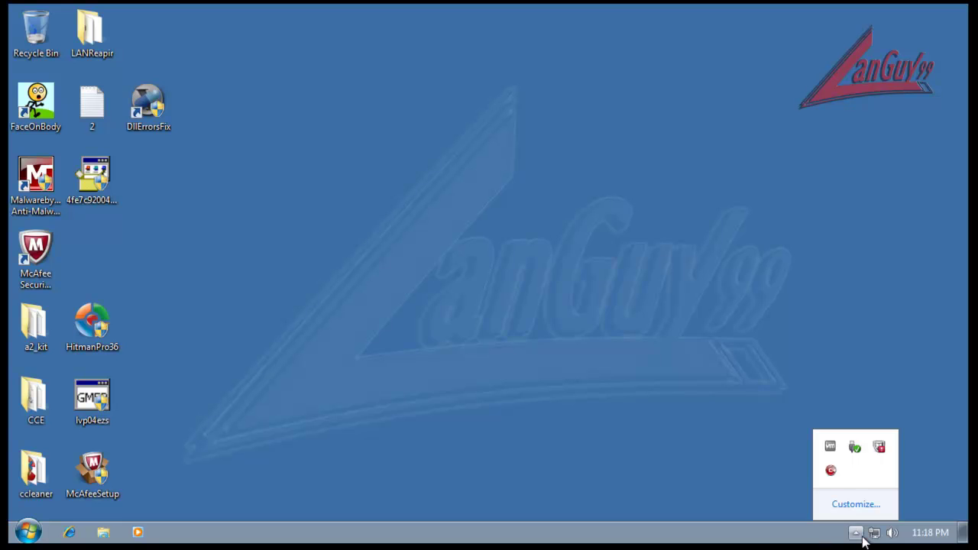
pyautogui.click(746, 468)
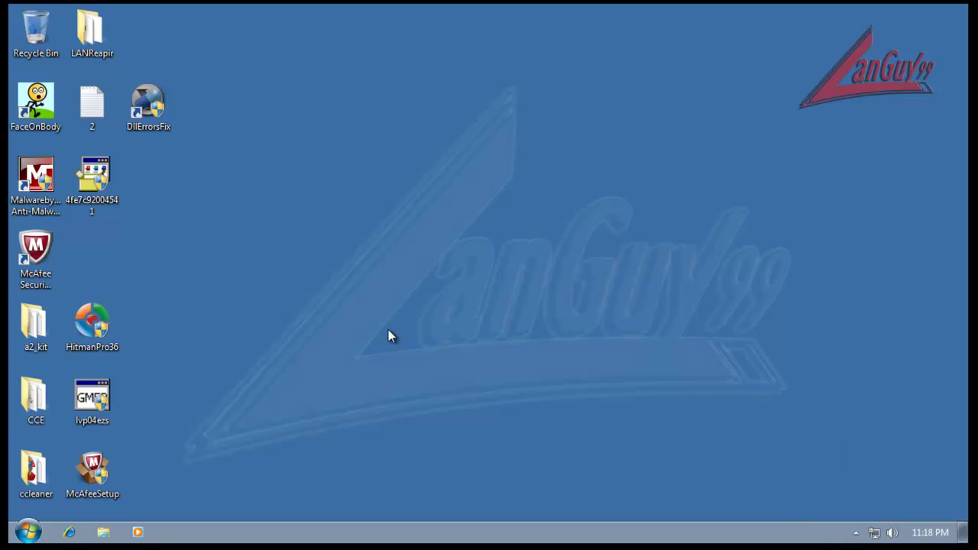
pyautogui.click(52, 248)
pyautogui.click(169, 237)
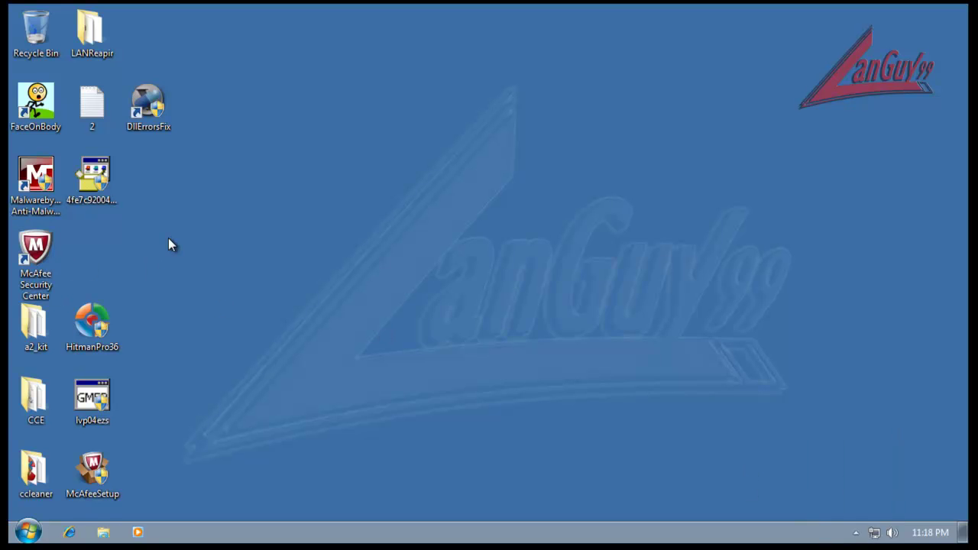